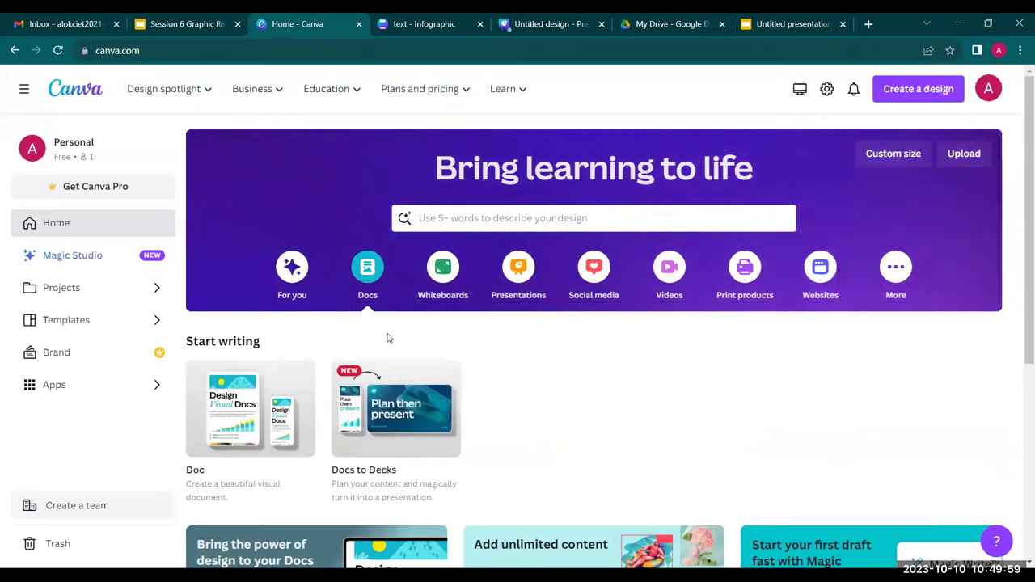
# Step: Open the "Goals and Objectives" presentation from the saved projects and keep working on it in the browser
pyautogui.click(80, 299)
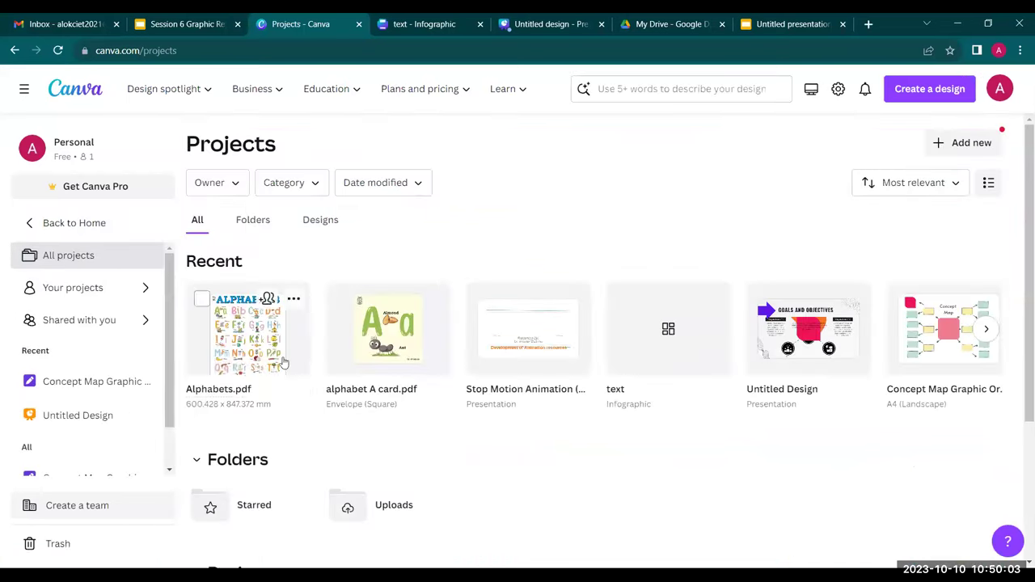
pyautogui.scroll(-2, 306, 391)
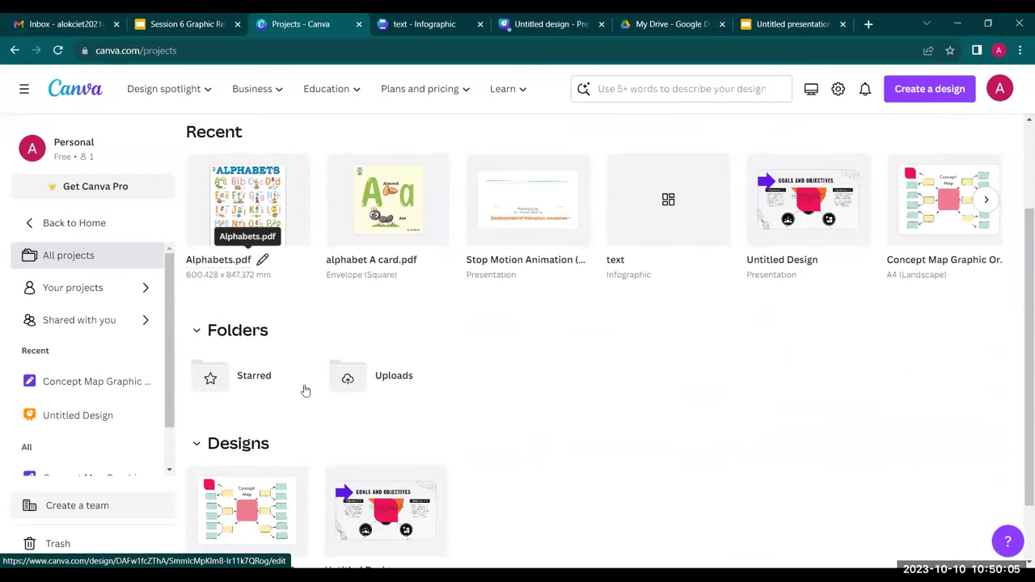
pyautogui.click(373, 523)
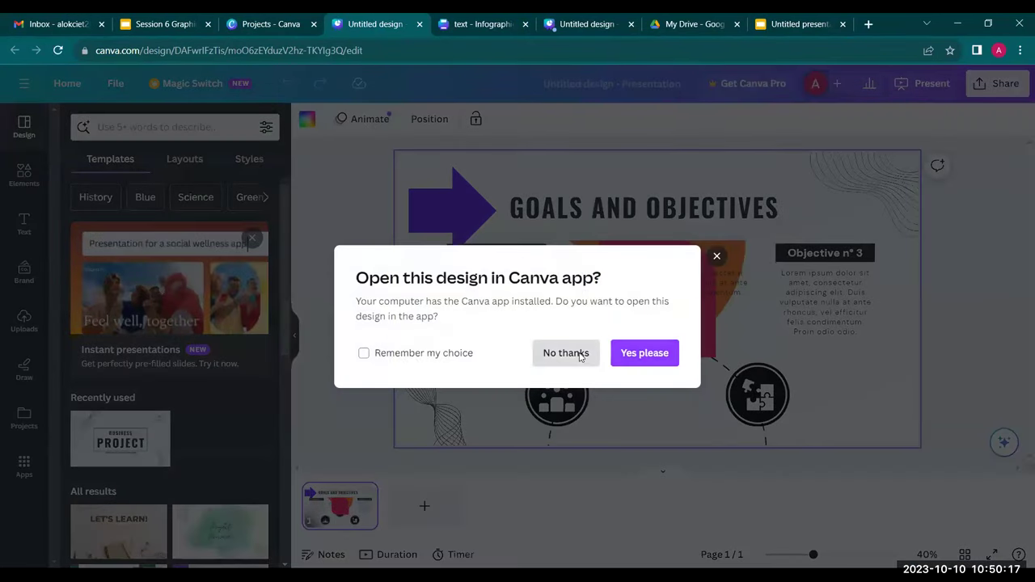
pyautogui.click(574, 355)
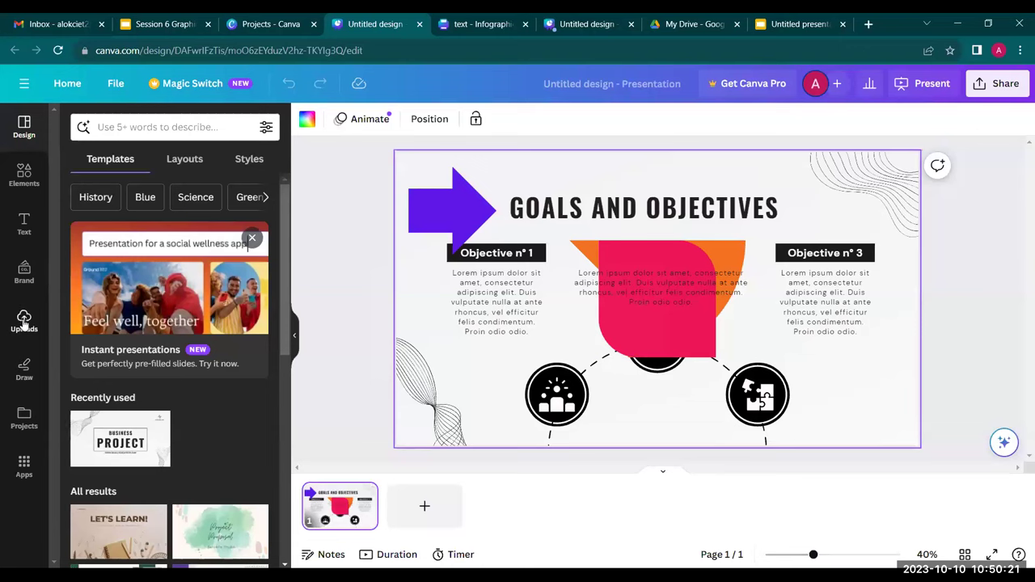
# Step: Examine the uploaded videos and the categories available in the elements library
pyautogui.click(25, 324)
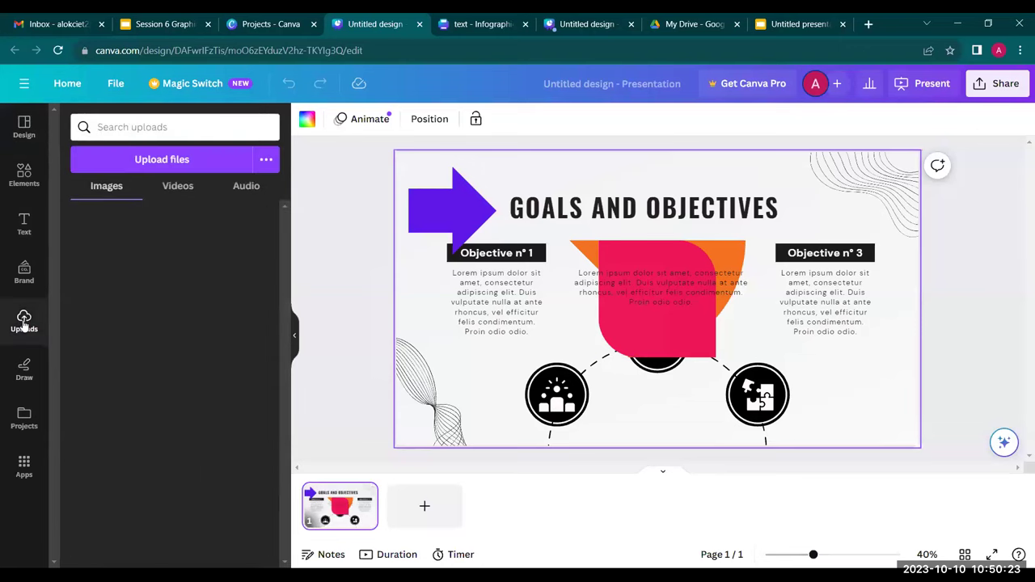
pyautogui.click(178, 185)
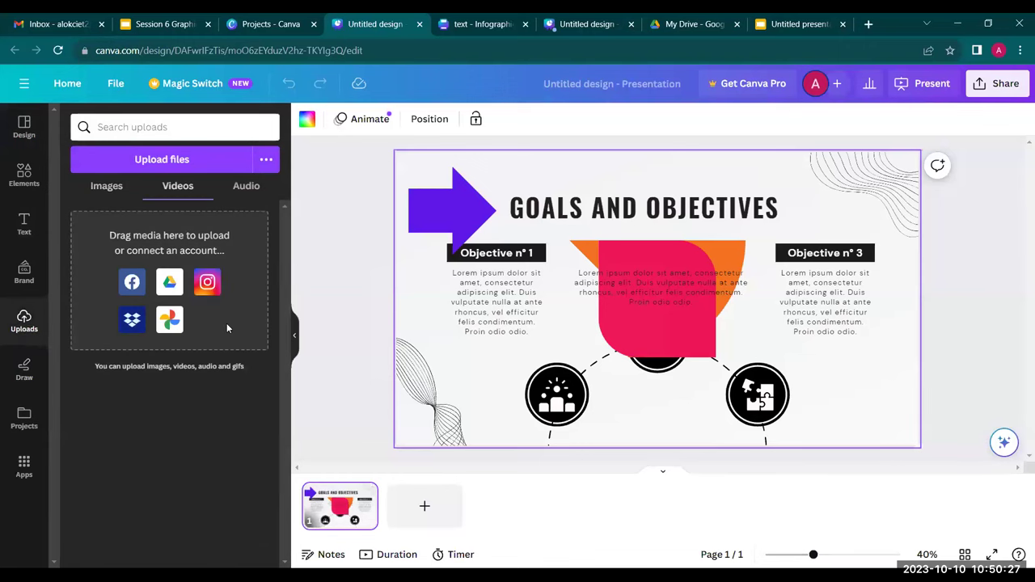
pyautogui.click(19, 190)
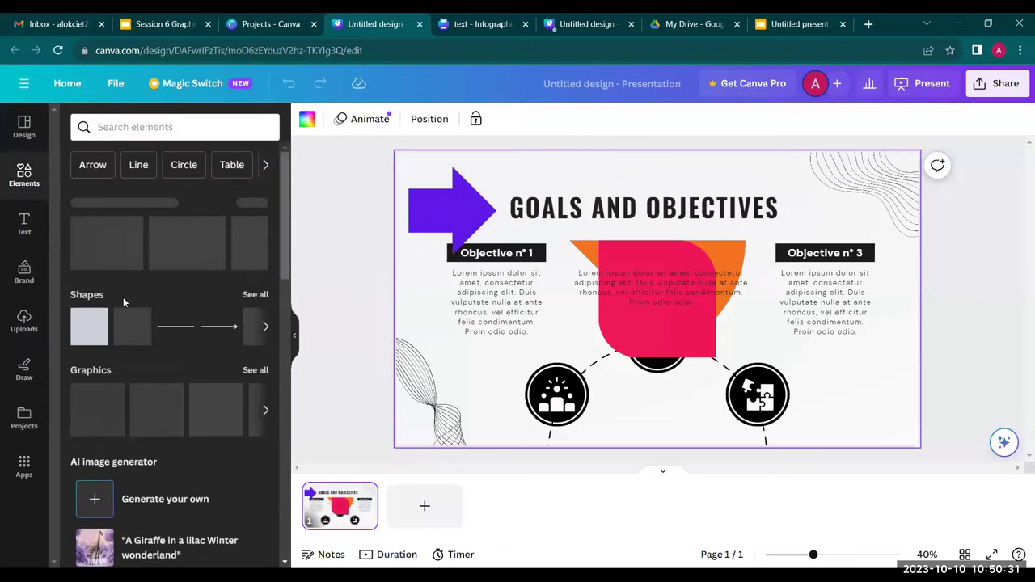
pyautogui.scroll(-2, 123, 300)
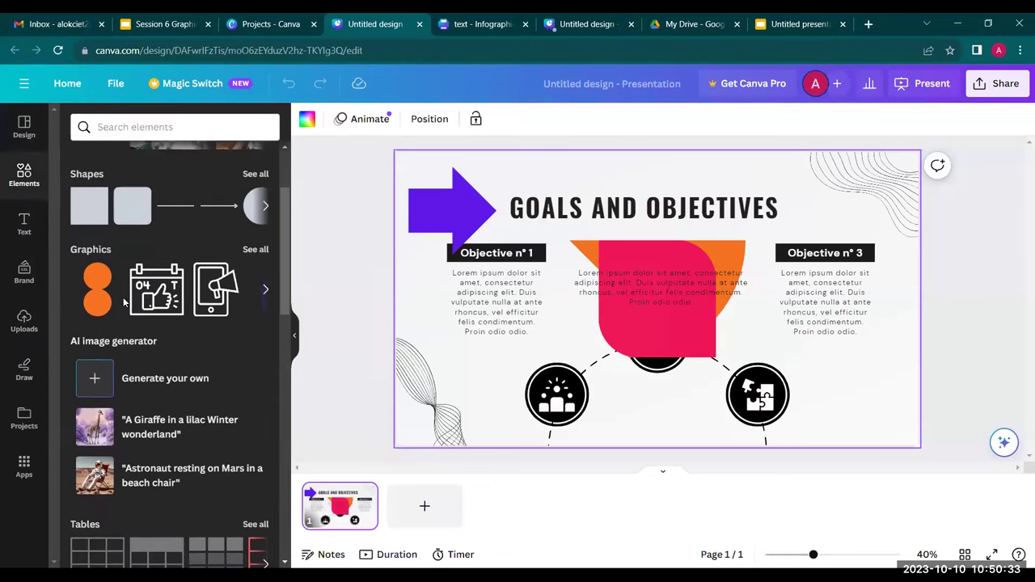
pyautogui.scroll(2, 123, 301)
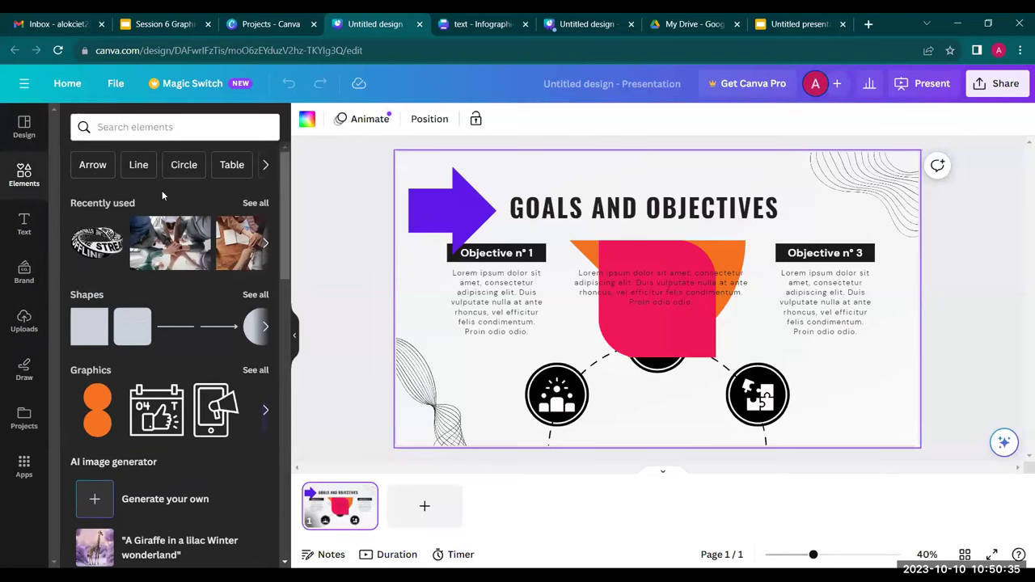
# Step: Search the elements for "Circle" and insert the 5-second map video from the video results on the slide
pyautogui.click(183, 165)
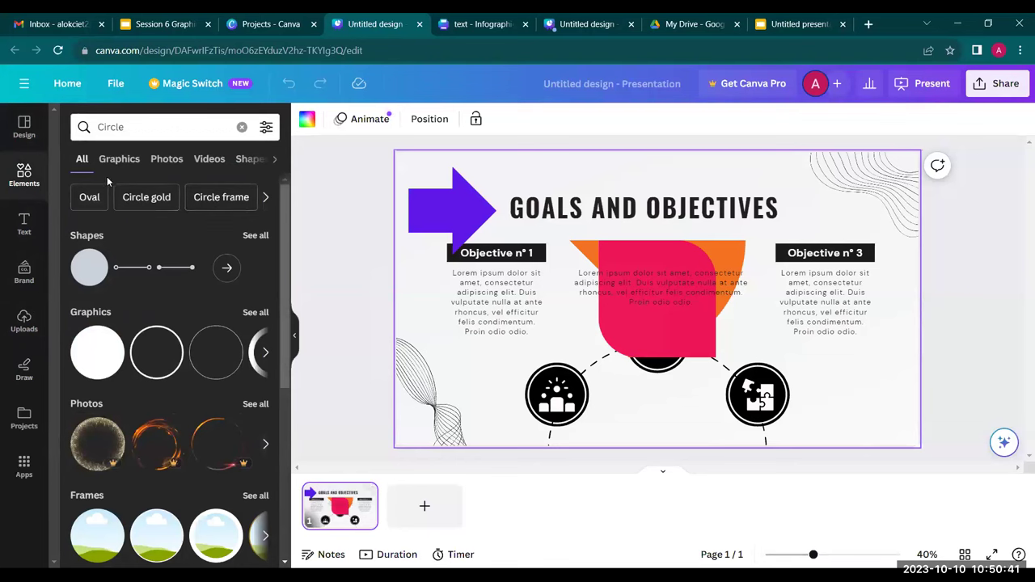
pyautogui.click(267, 197)
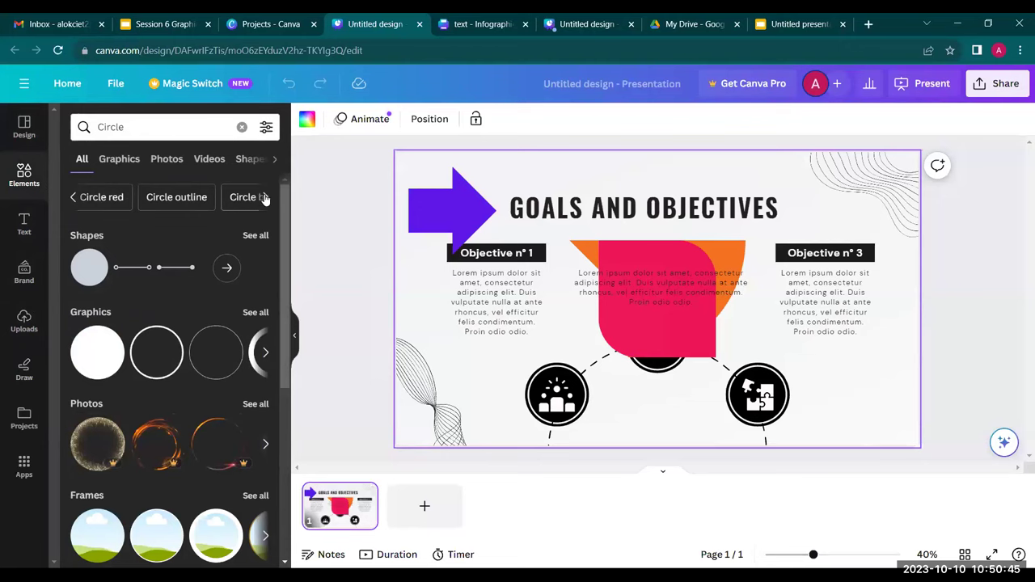
pyautogui.click(266, 198)
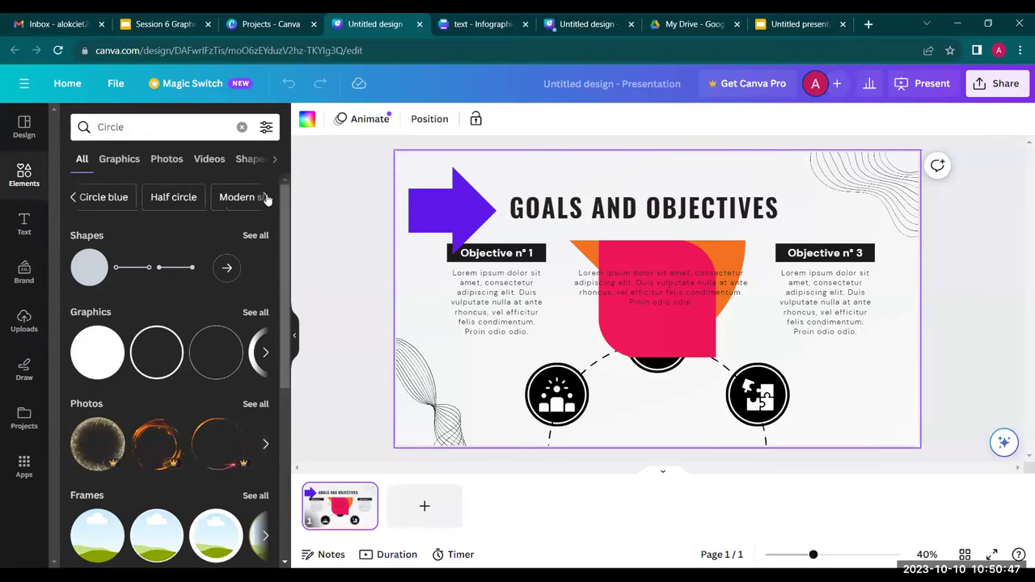
pyautogui.click(123, 161)
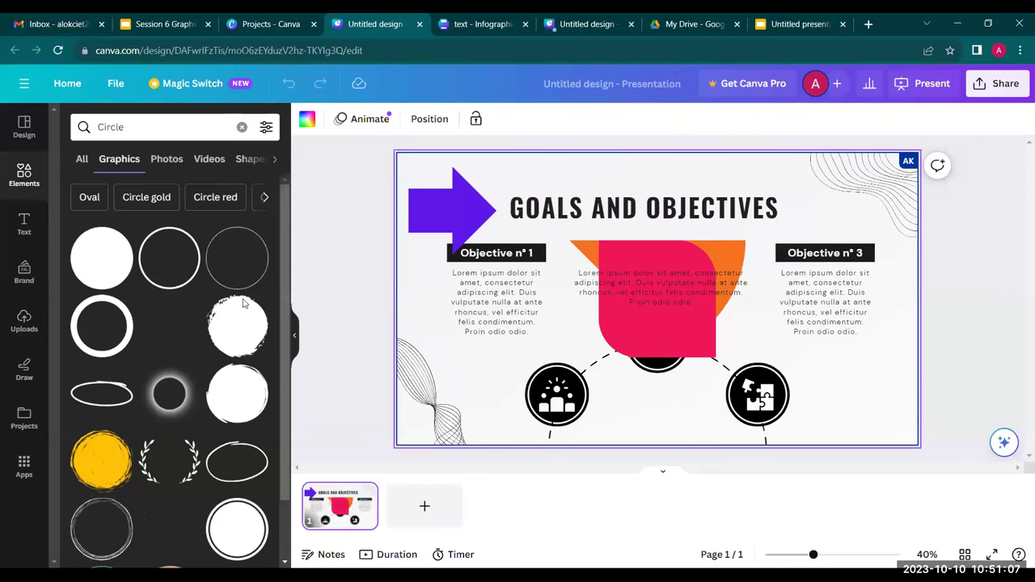
pyautogui.click(209, 159)
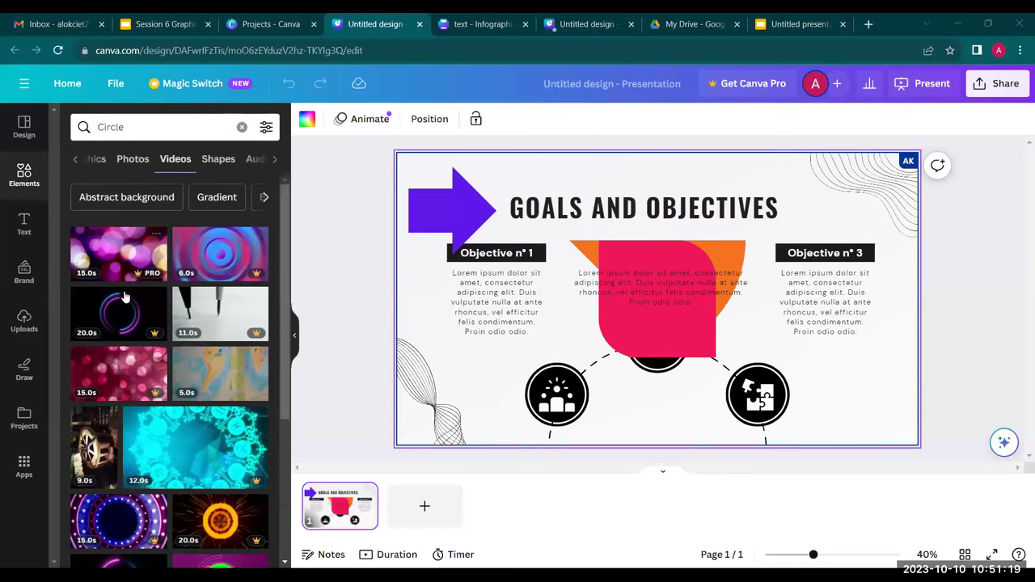
pyautogui.click(218, 380)
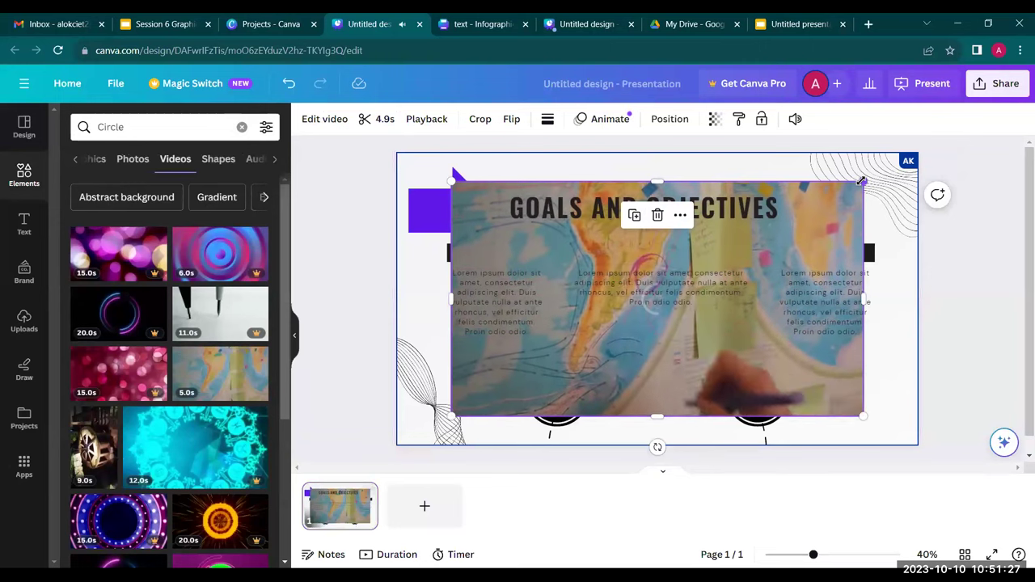
# Step: Shrink the map video, place it at the slide's lower-right edge below Objective n° 3, and crop its left side
pyautogui.moveTo(862, 181); pyautogui.dragTo(779, 312)
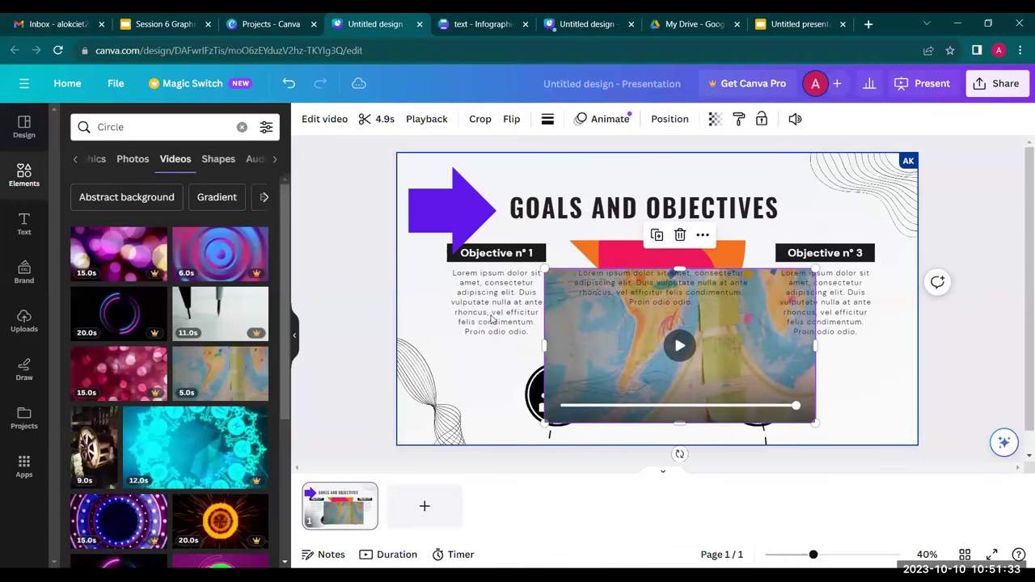
pyautogui.moveTo(563, 284); pyautogui.dragTo(655, 338)
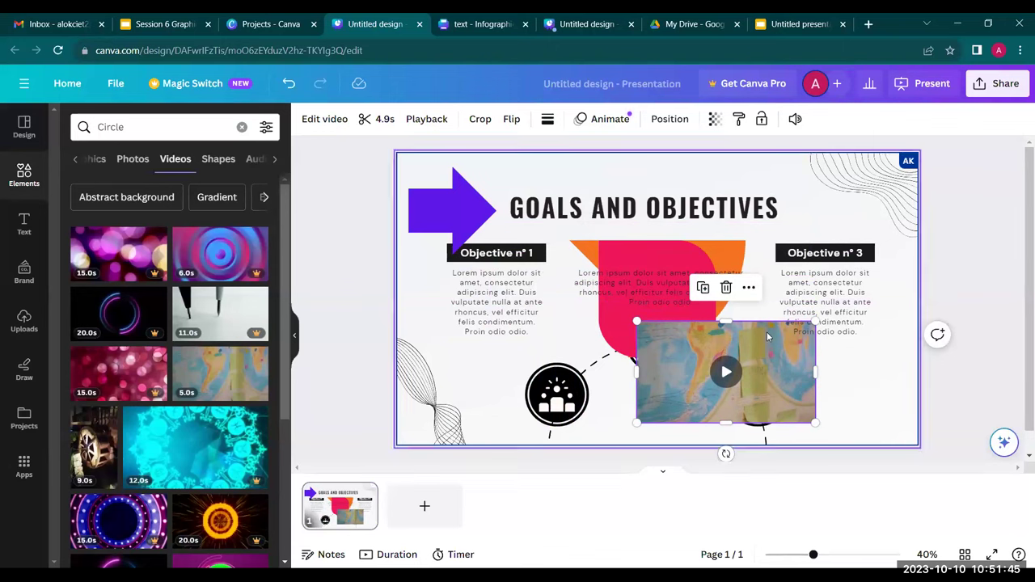
pyautogui.moveTo(711, 369); pyautogui.dragTo(817, 359)
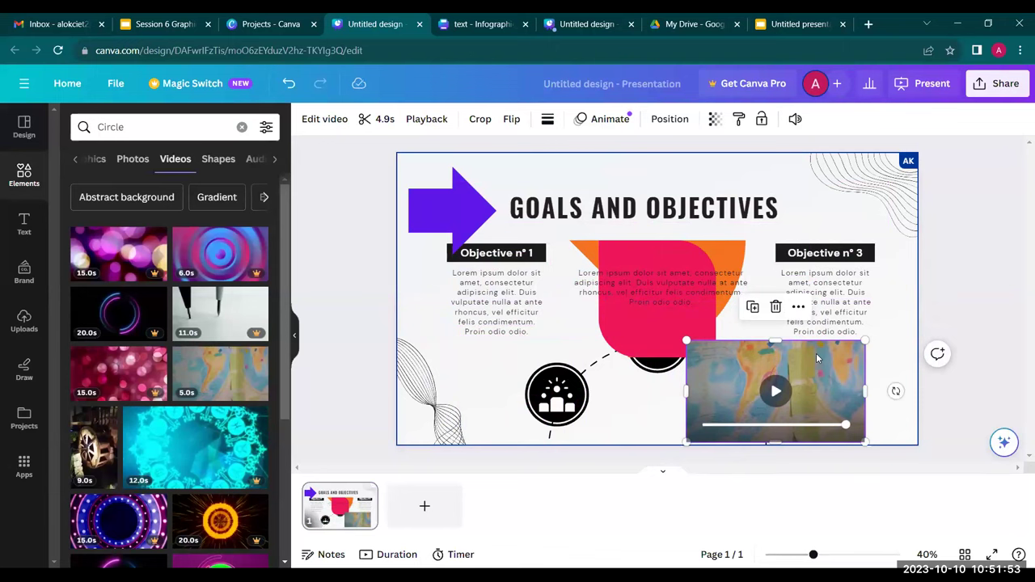
pyautogui.moveTo(824, 360); pyautogui.dragTo(854, 306)
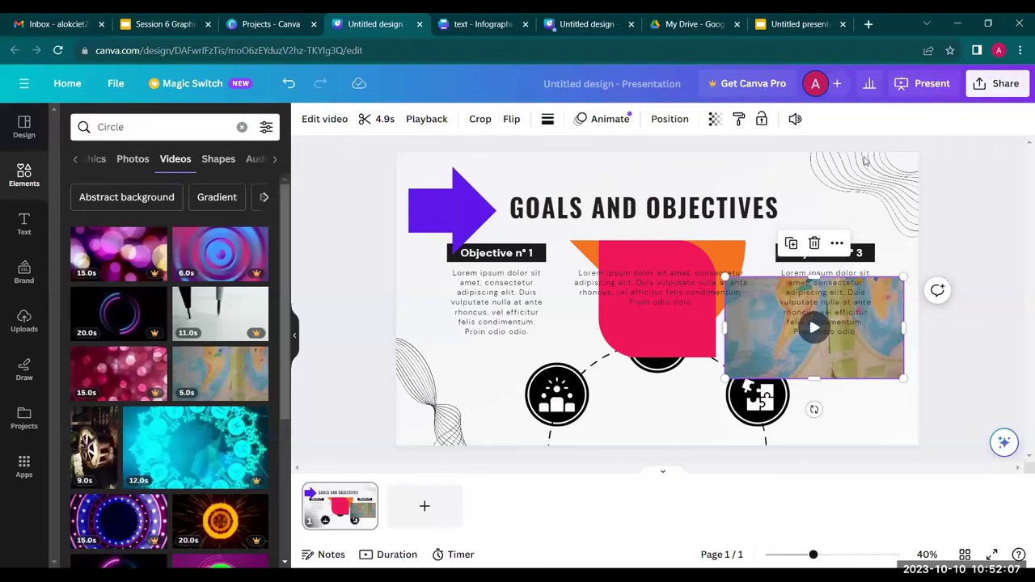
pyautogui.moveTo(824, 301); pyautogui.dragTo(878, 370)
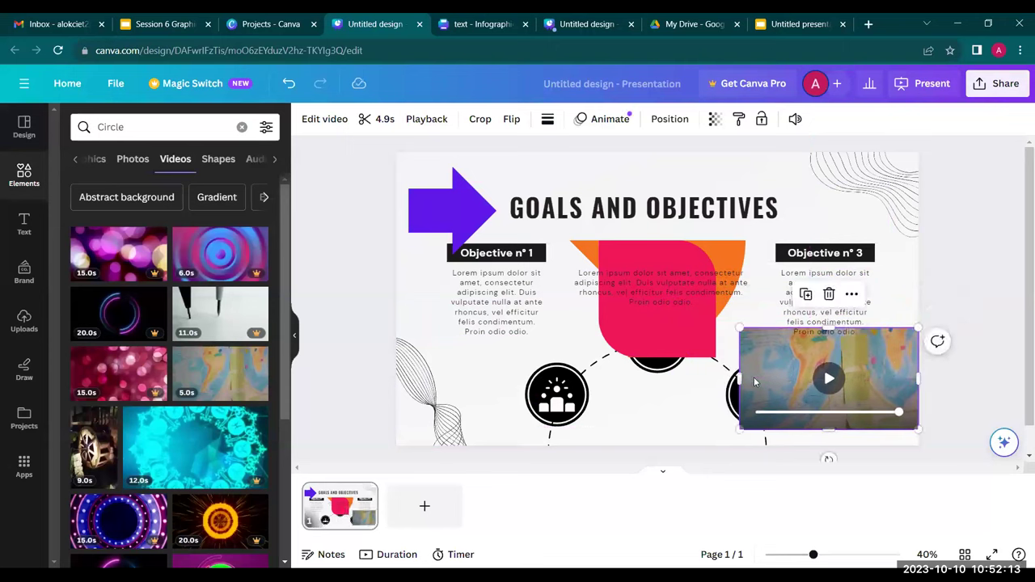
pyautogui.moveTo(740, 375); pyautogui.dragTo(793, 379)
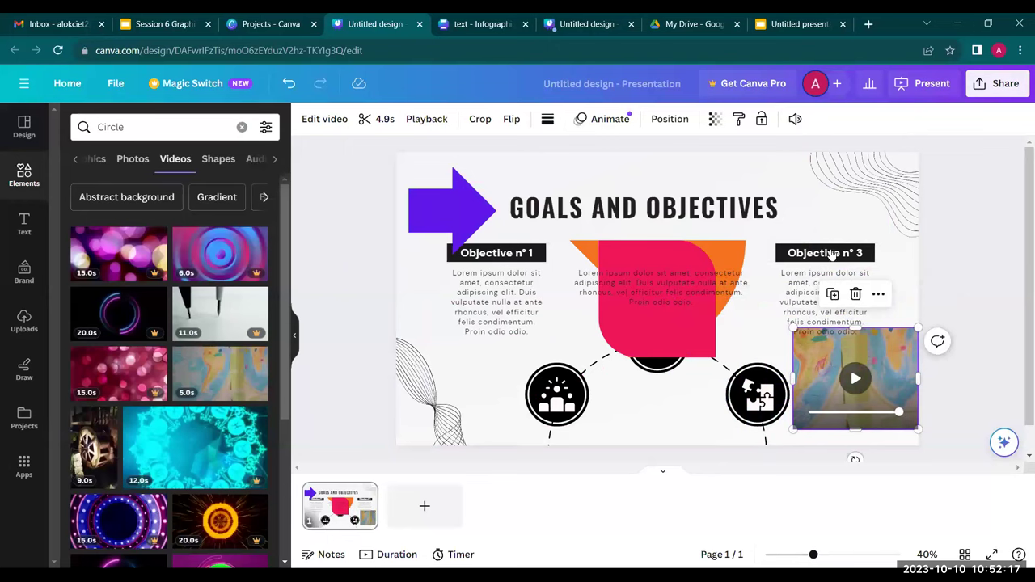
# Step: Lock the map video in place, reselect it and unlock it
pyautogui.click(761, 119)
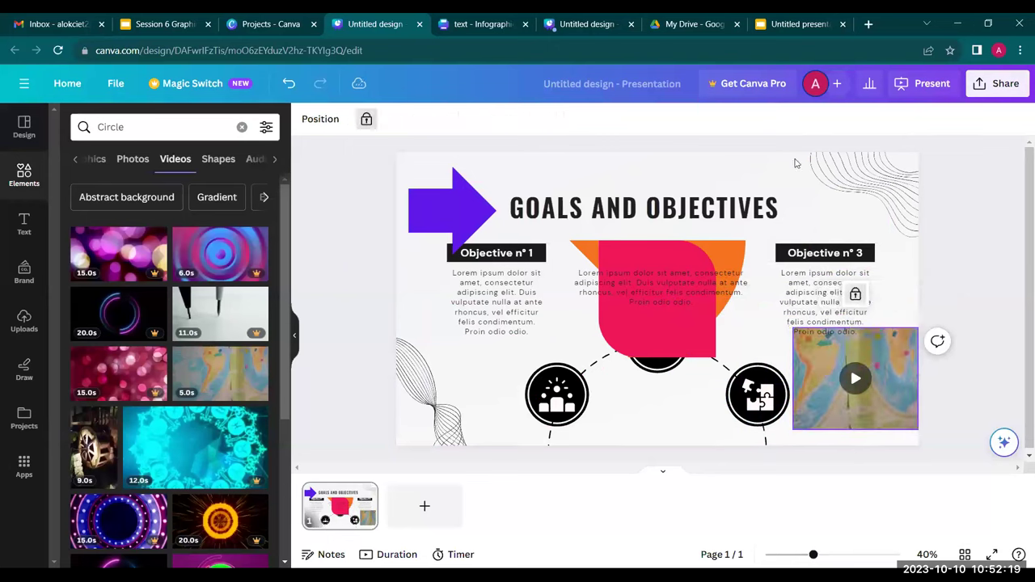
pyautogui.click(887, 346)
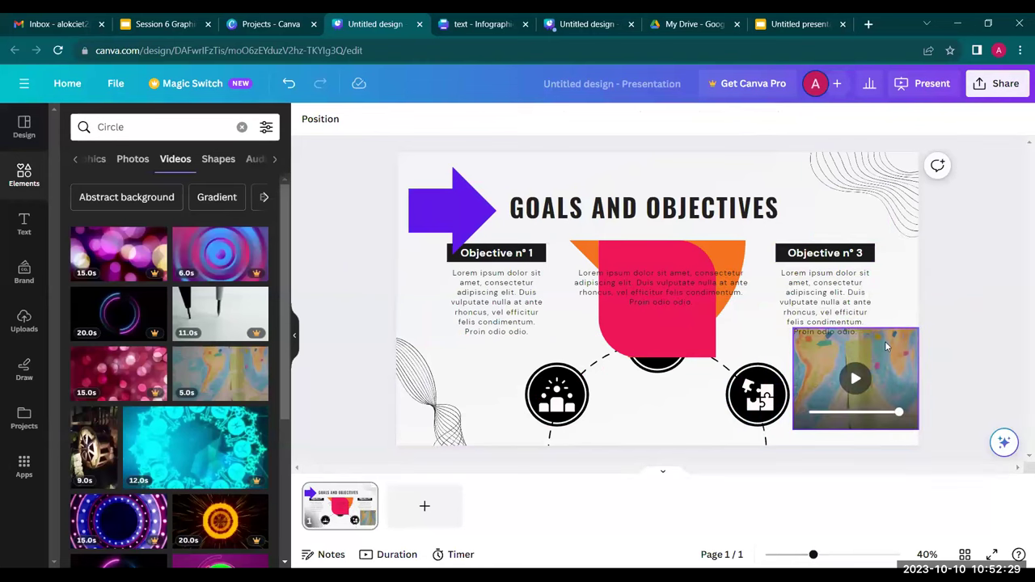
pyautogui.click(886, 346)
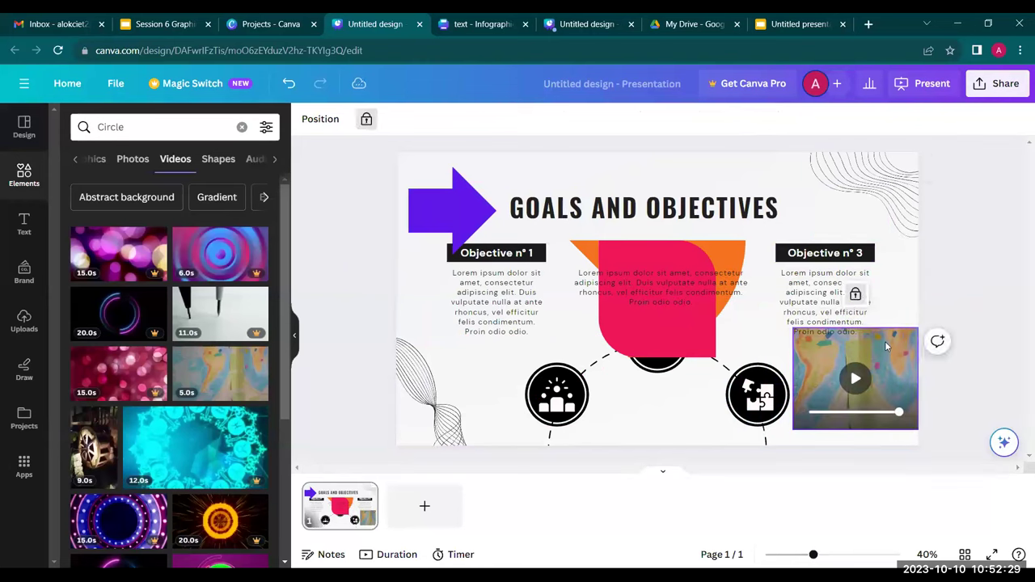
pyautogui.click(855, 294)
# Step: Move the map video to the slide's lower-left corner and crop its upper edge slightly
pyautogui.moveTo(848, 350); pyautogui.dragTo(497, 394)
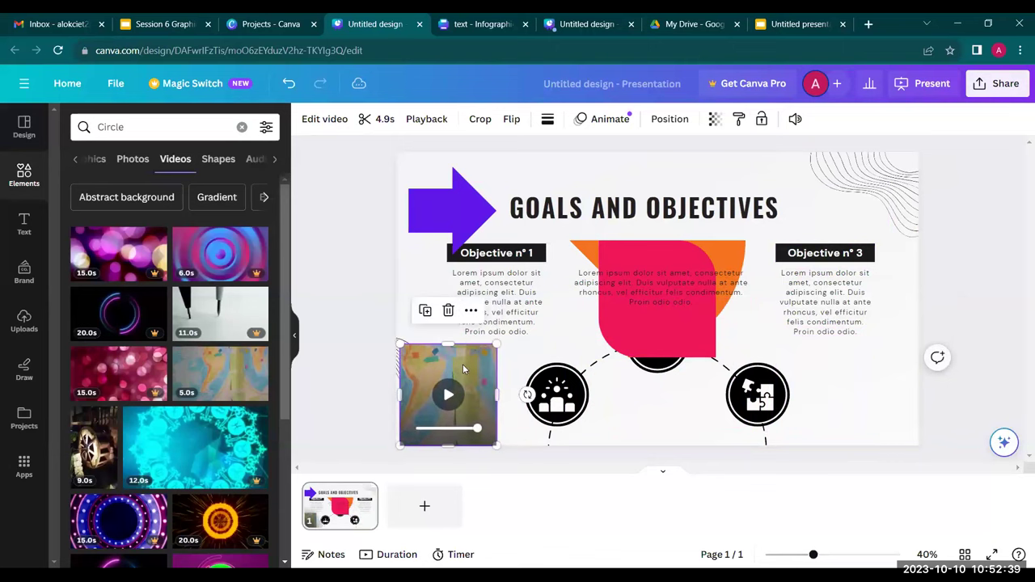
pyautogui.moveTo(448, 344); pyautogui.dragTo(449, 356)
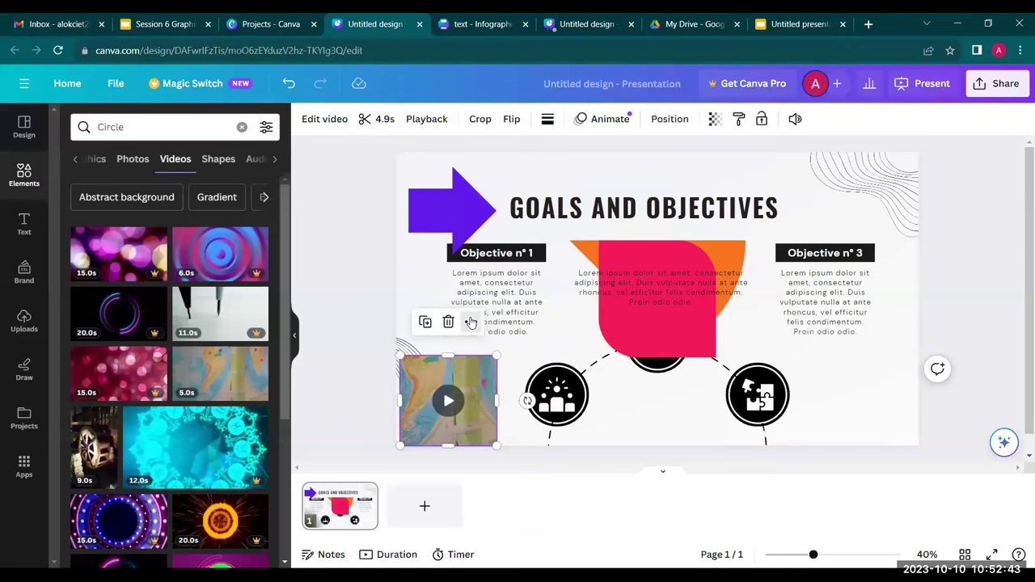
pyautogui.click(470, 323)
pyautogui.moveTo(473, 322)
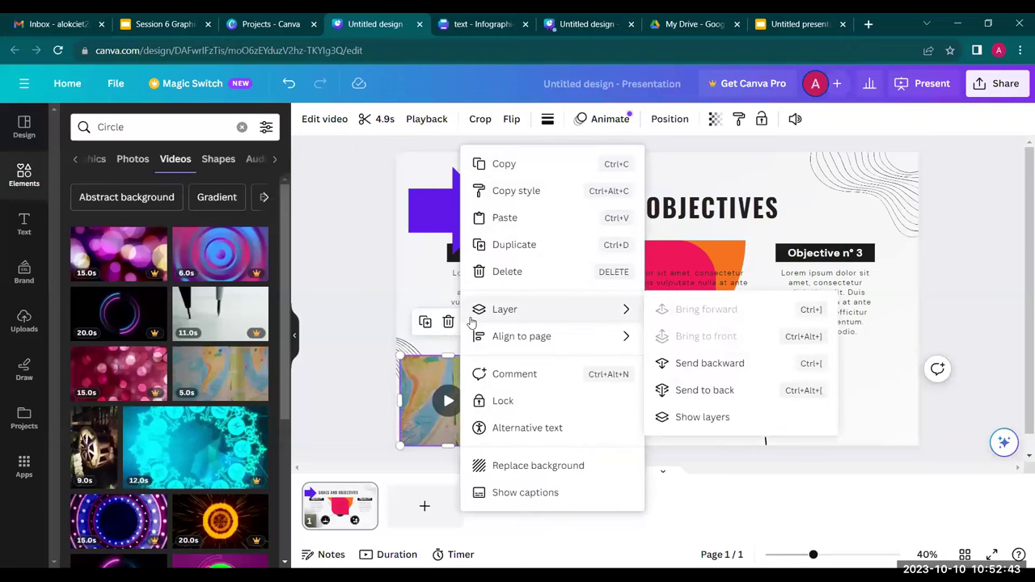
pyautogui.click(361, 268)
pyautogui.click(420, 270)
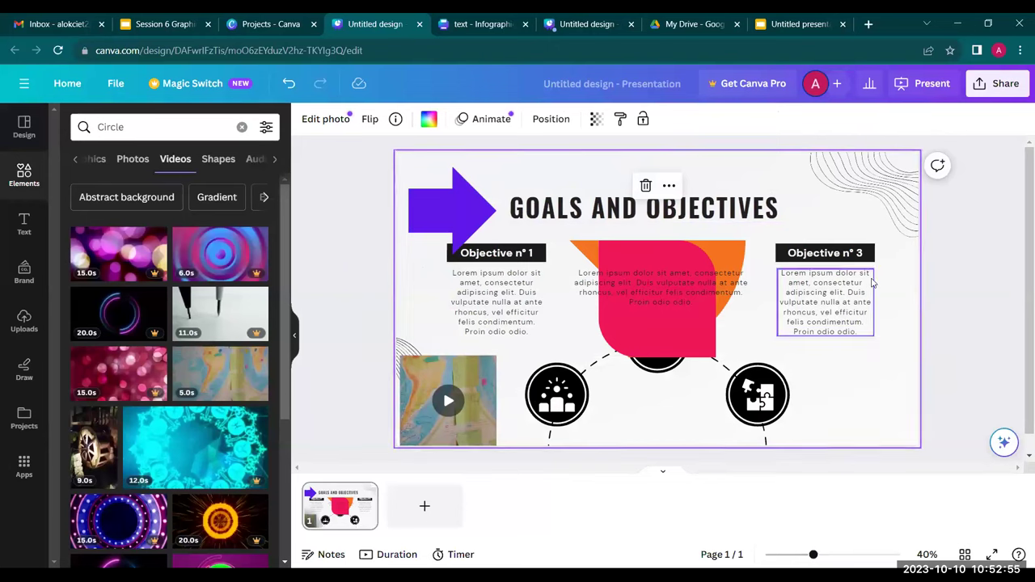
pyautogui.rightClick(895, 214)
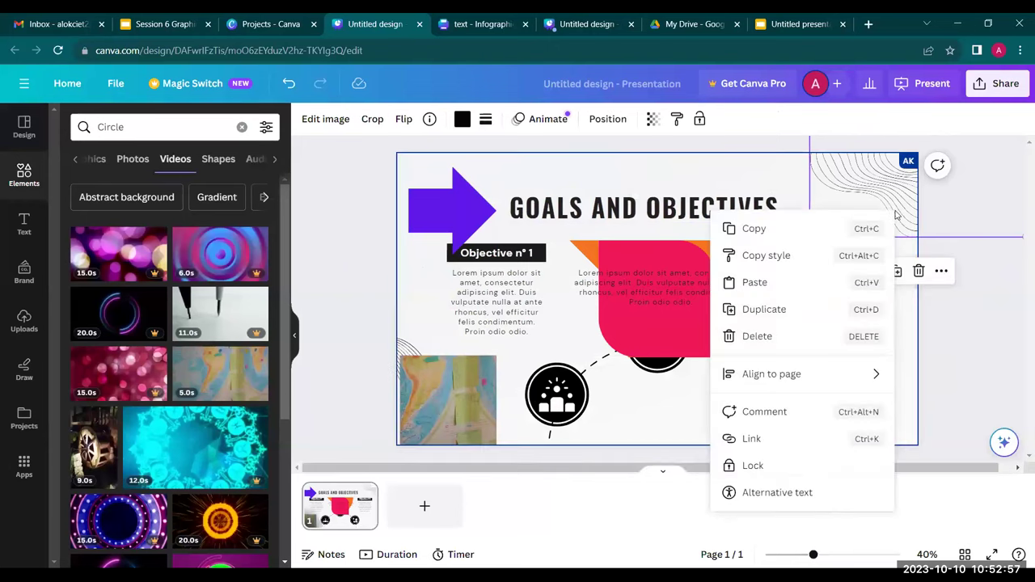
pyautogui.click(970, 220)
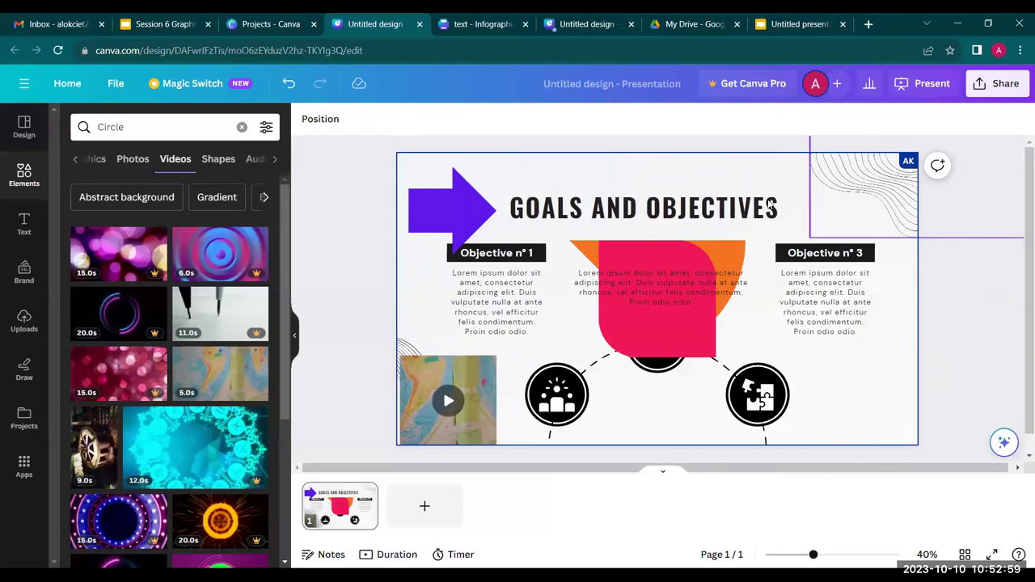
# Step: Insert the line with open circle ends and place it below the Objective n° 3 text at the slide's right edge
pyautogui.click(218, 160)
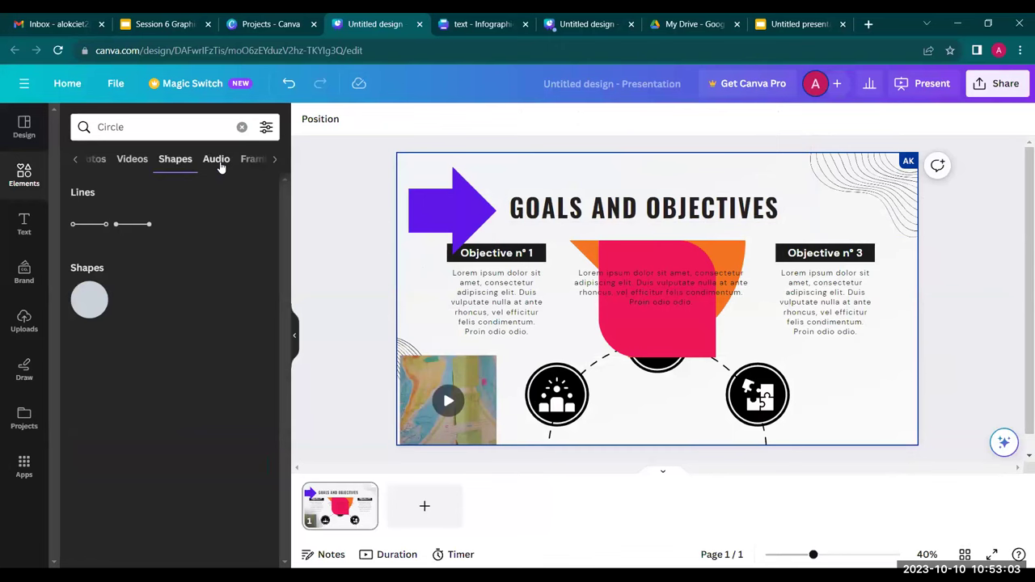
pyautogui.click(89, 223)
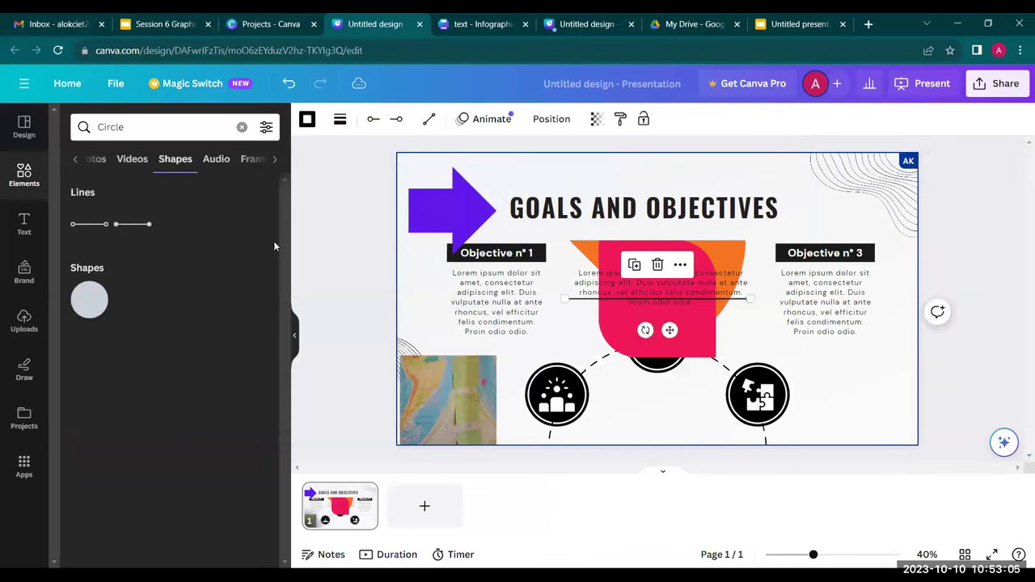
pyautogui.moveTo(642, 296); pyautogui.dragTo(848, 344)
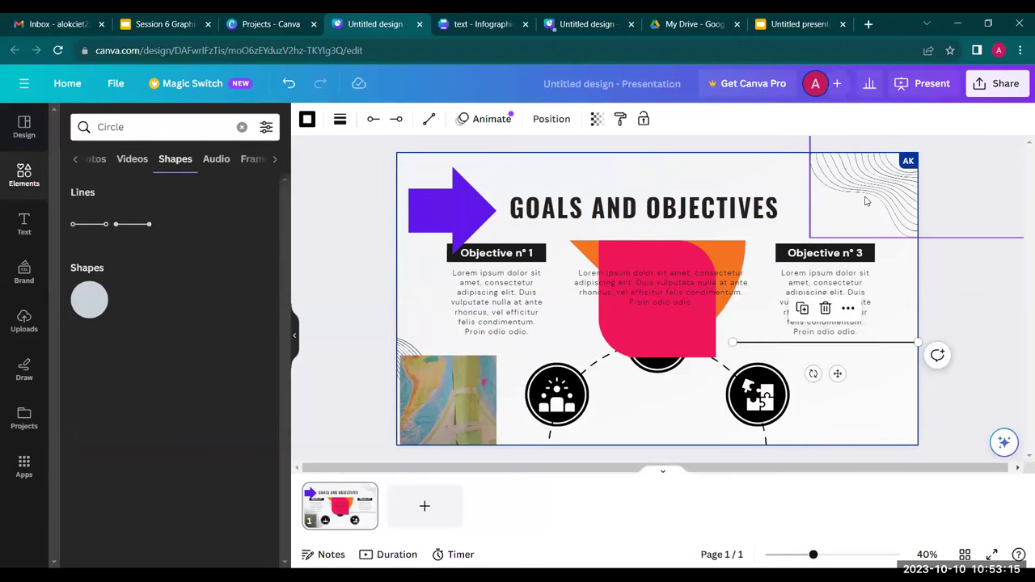
pyautogui.click(762, 171)
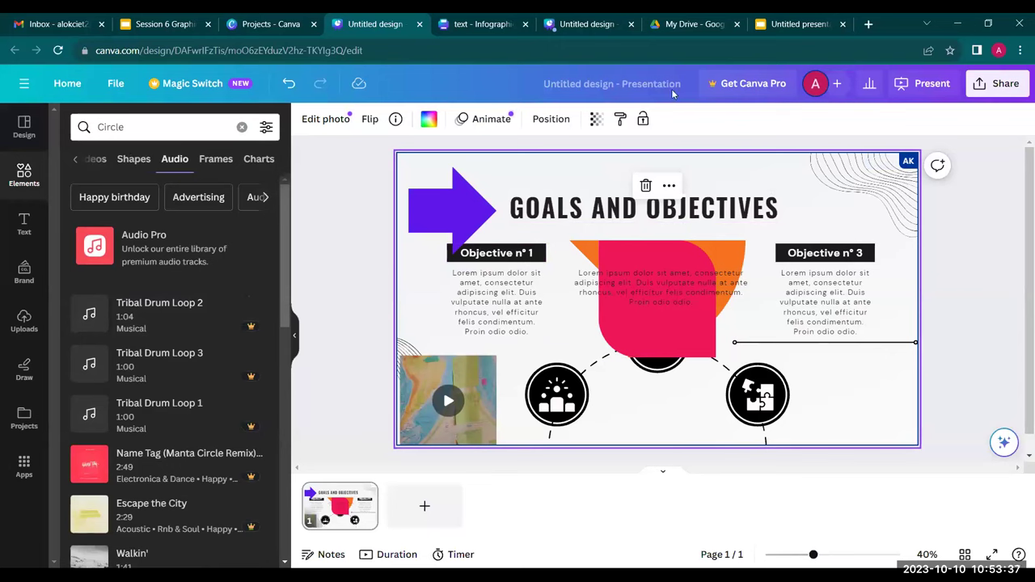
# Step: Look through the "Circle" results for frames, charts and shapes, and the combined overview of all element types
pyautogui.click(217, 160)
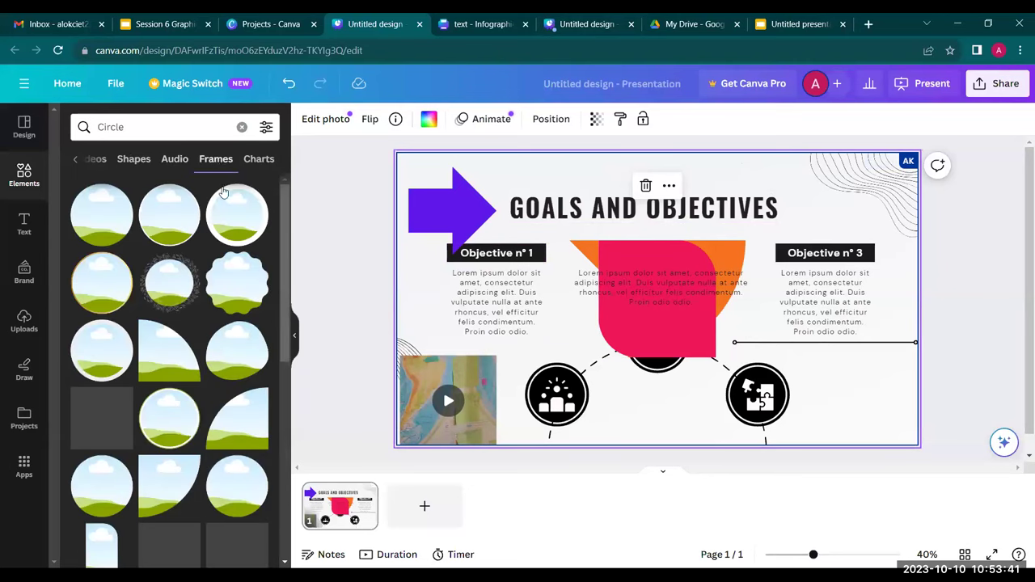
pyautogui.click(259, 160)
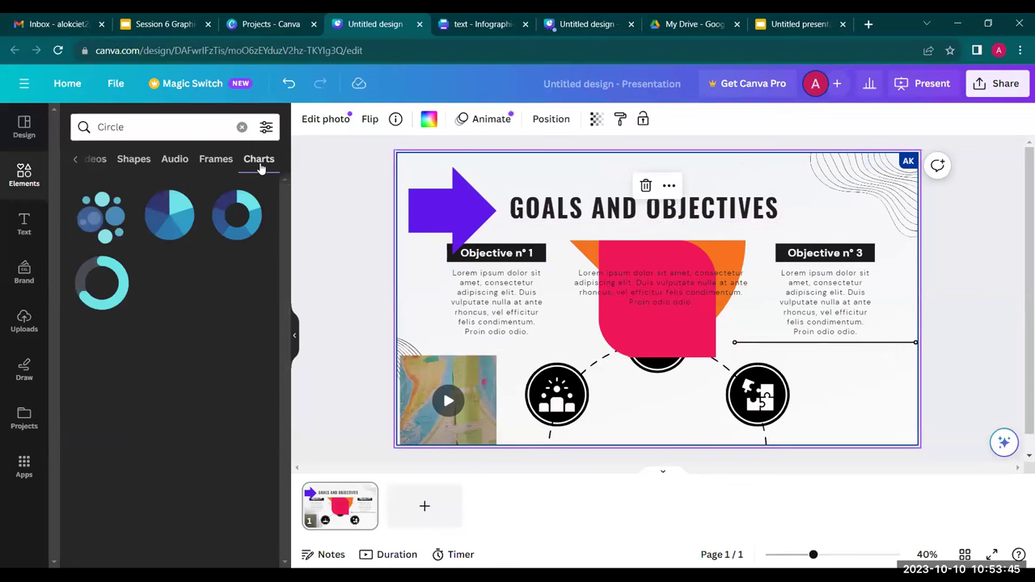
pyautogui.click(76, 165)
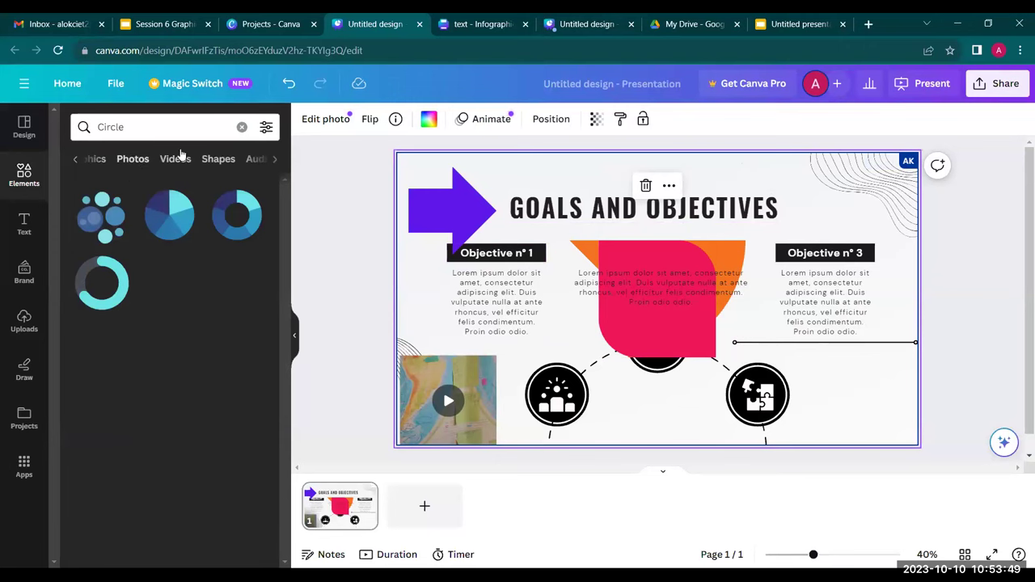
pyautogui.click(217, 161)
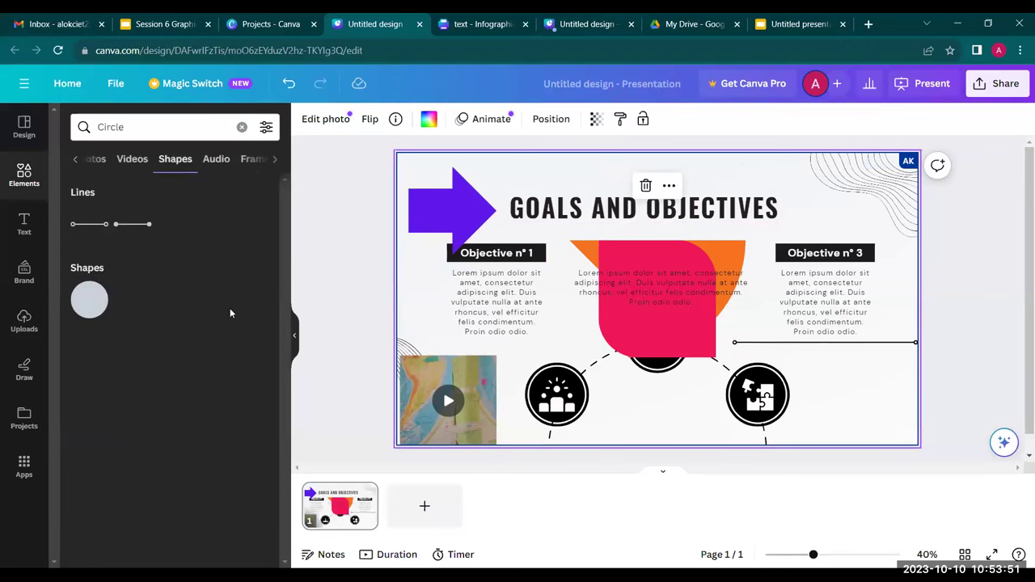
pyautogui.click(75, 160)
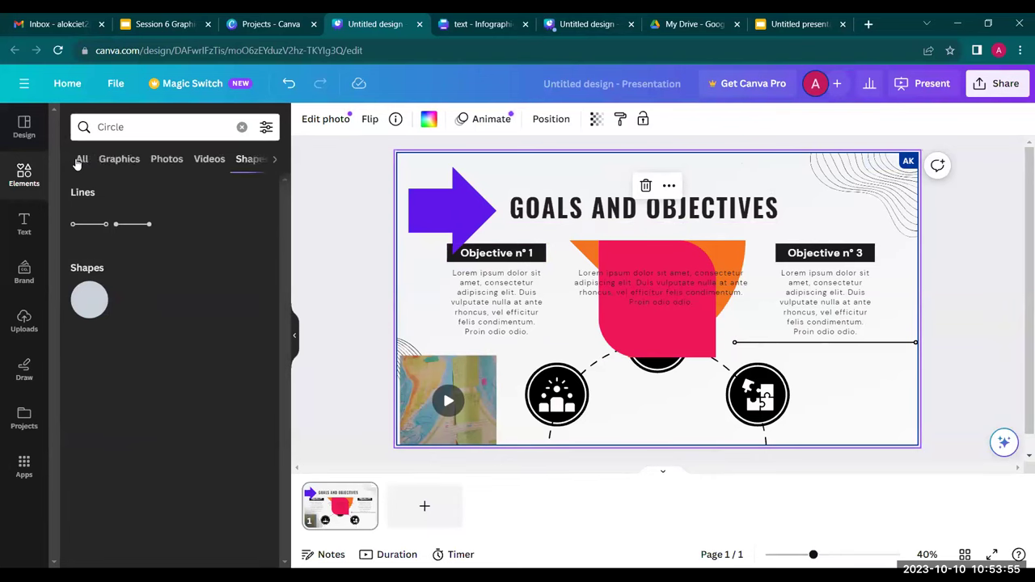
pyautogui.click(80, 160)
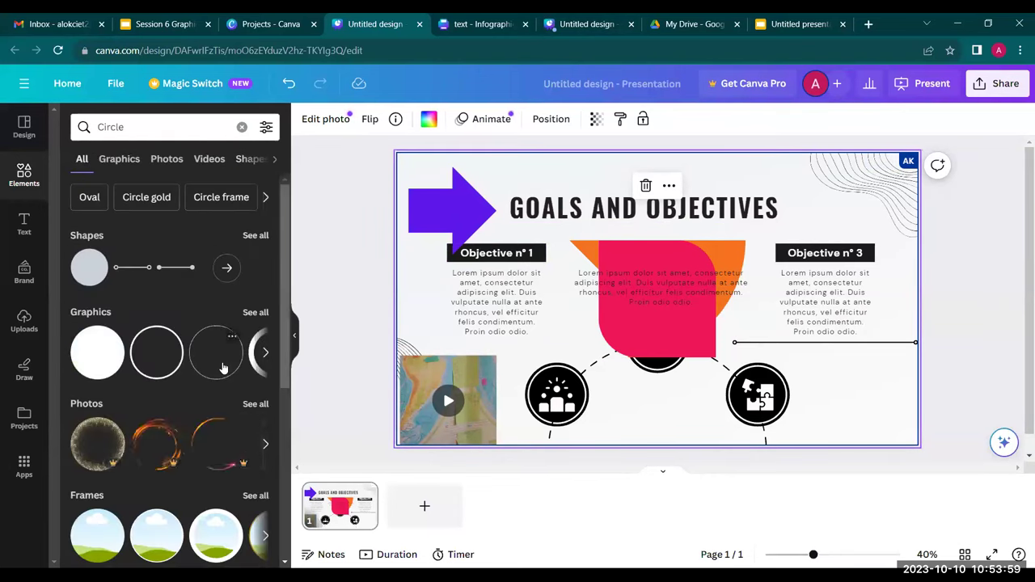
pyautogui.scroll(-5, 223, 368)
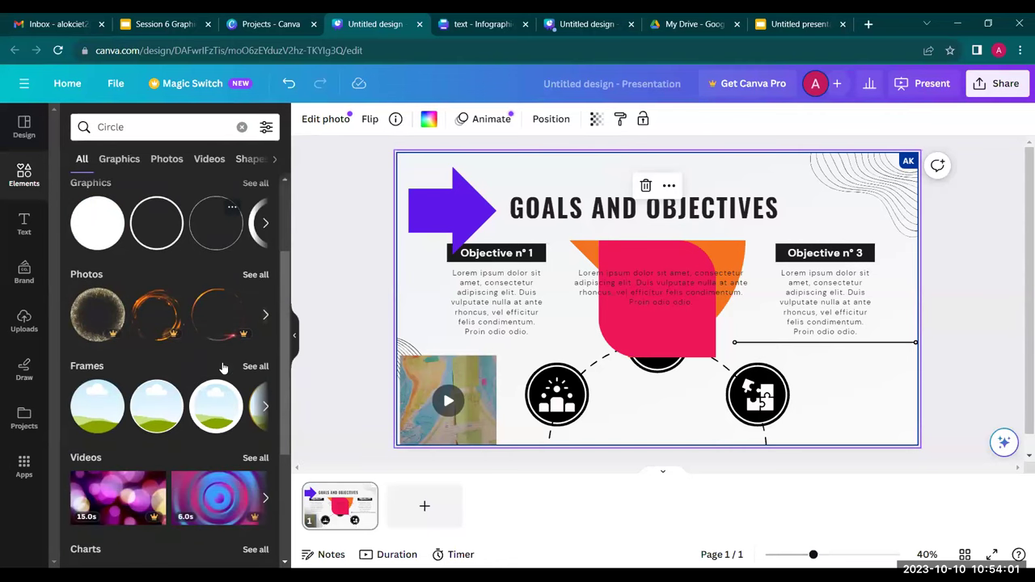
pyautogui.scroll(-1, 223, 368)
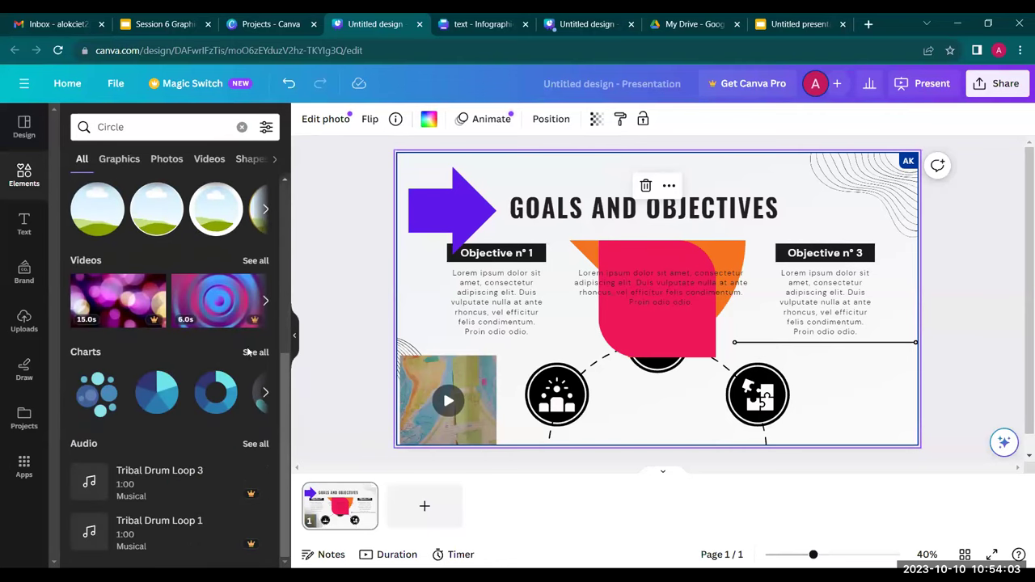
# Step: View the details of the donut chart and of the thin circle outline graphic in the "Circle" results
pyautogui.click(232, 376)
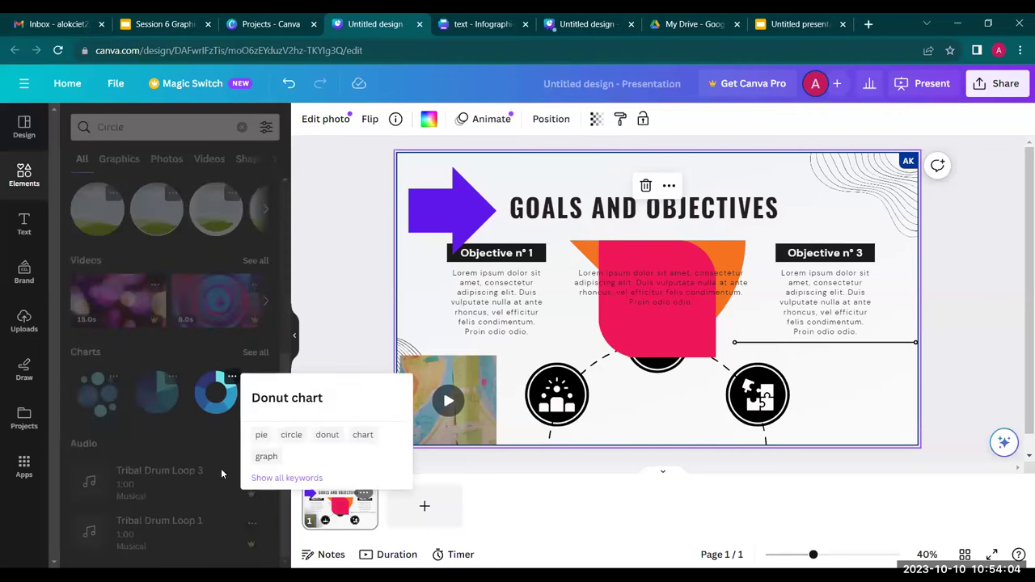
pyautogui.click(337, 283)
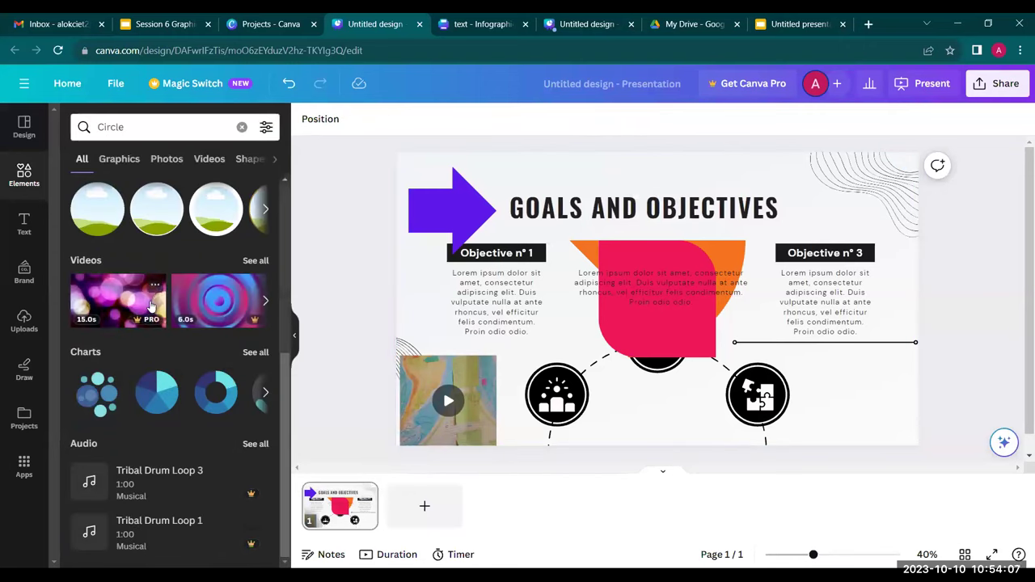
pyautogui.scroll(2, 150, 306)
pyautogui.scroll(2, 150, 306)
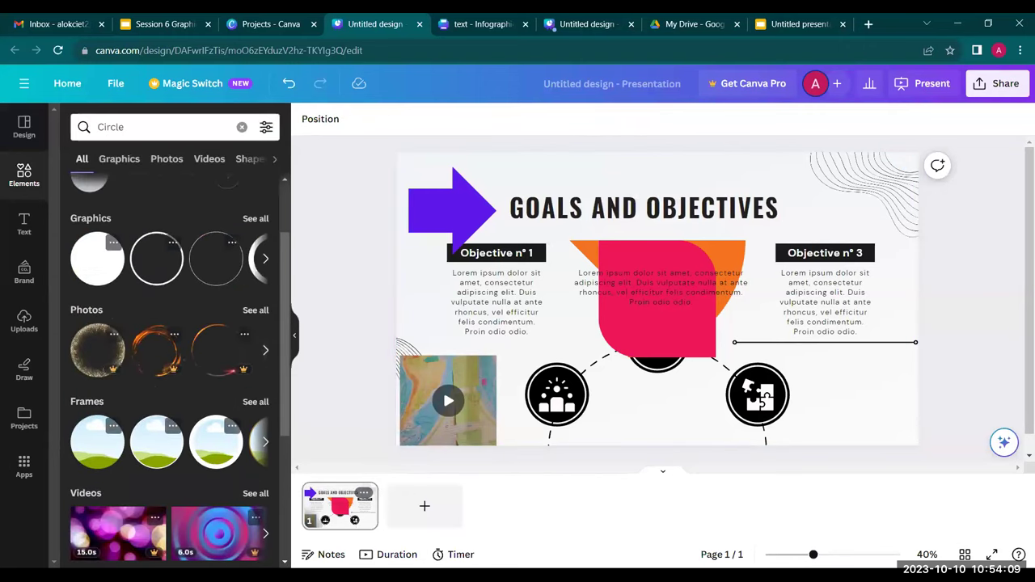
pyautogui.click(232, 243)
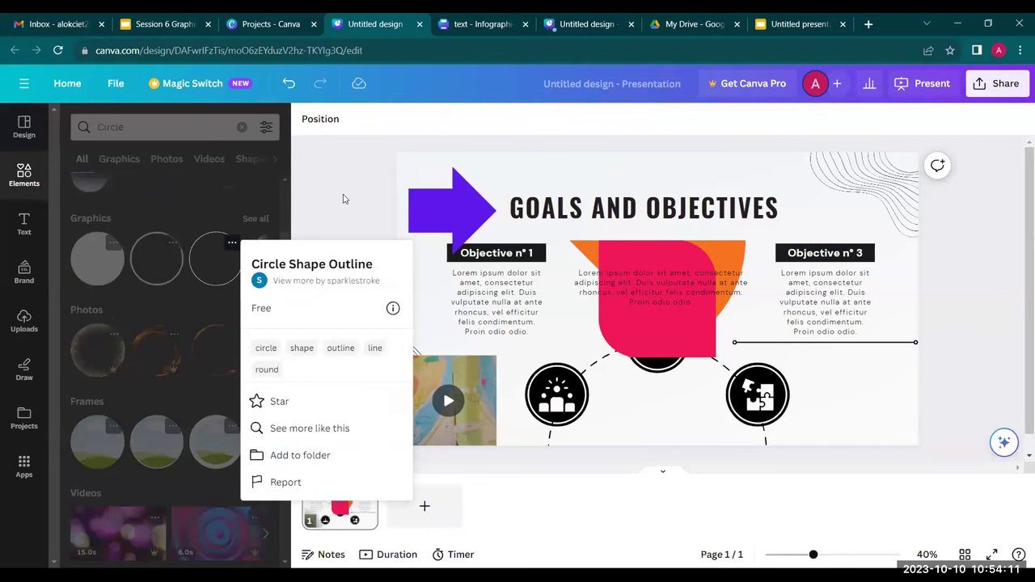
pyautogui.click(343, 198)
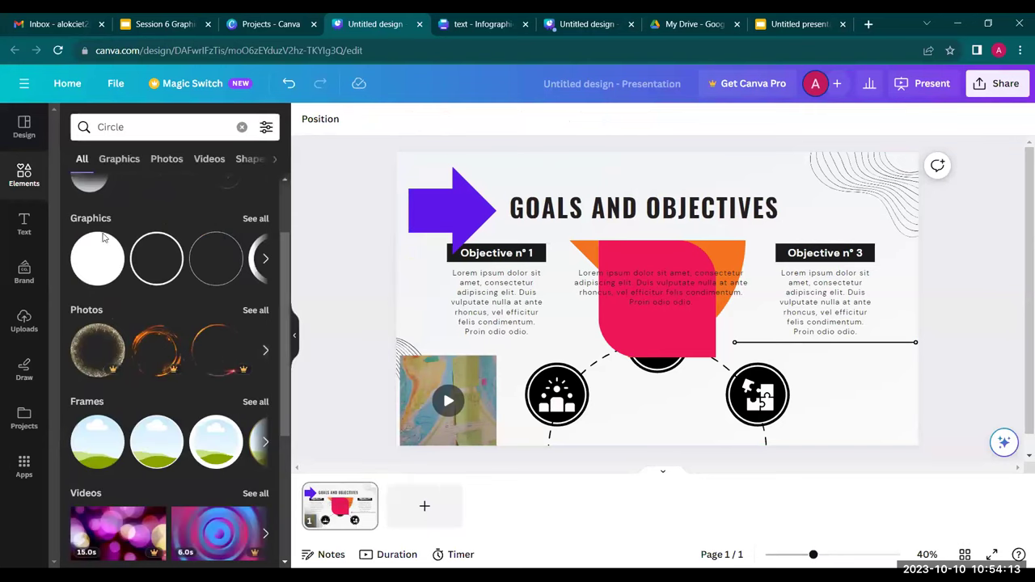
pyautogui.scroll(2, 101, 242)
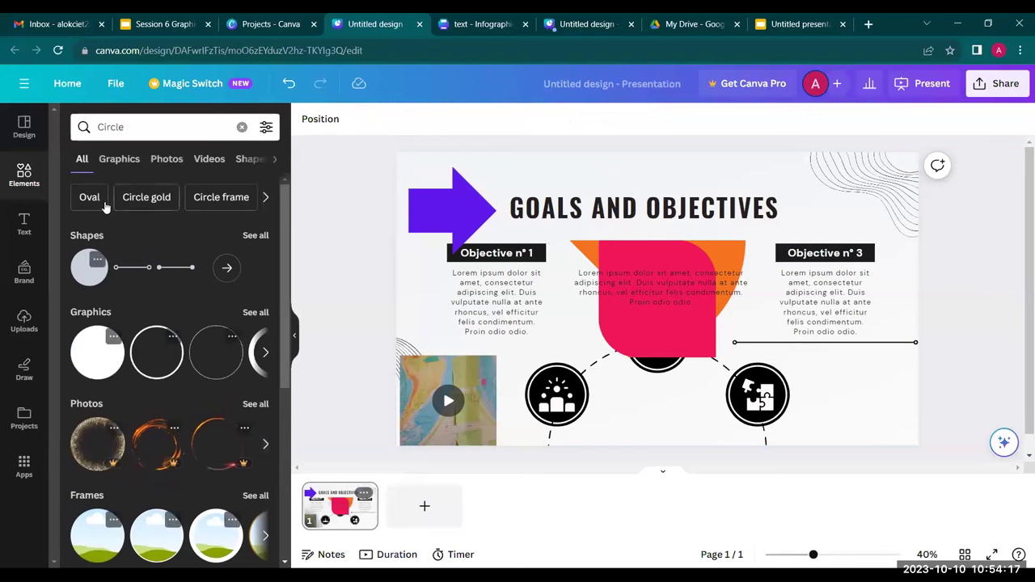
# Step: Examine the full set of circle shapes and lines, and further circle graphics in the overview of all results
pyautogui.click(255, 235)
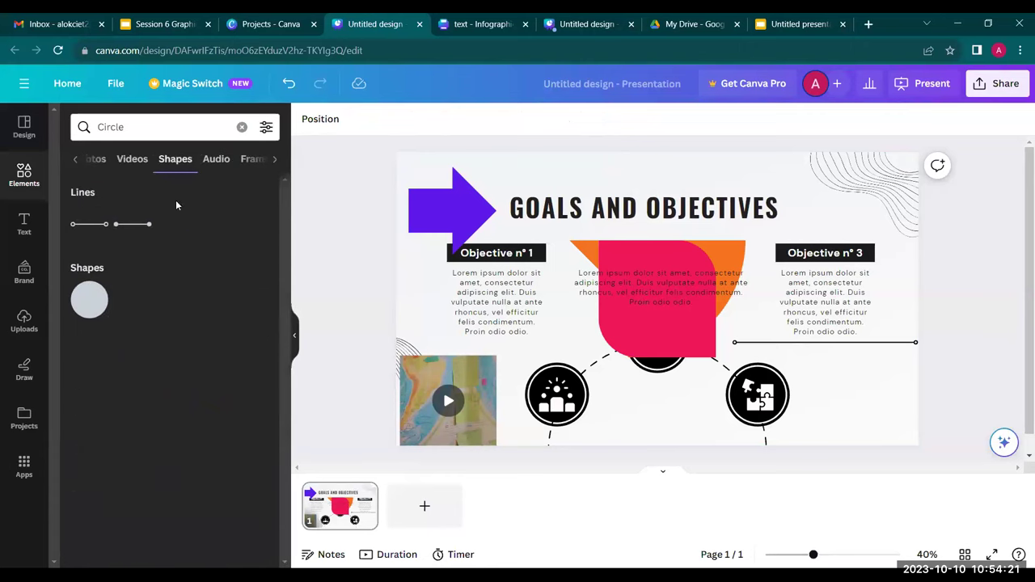
pyautogui.click(83, 161)
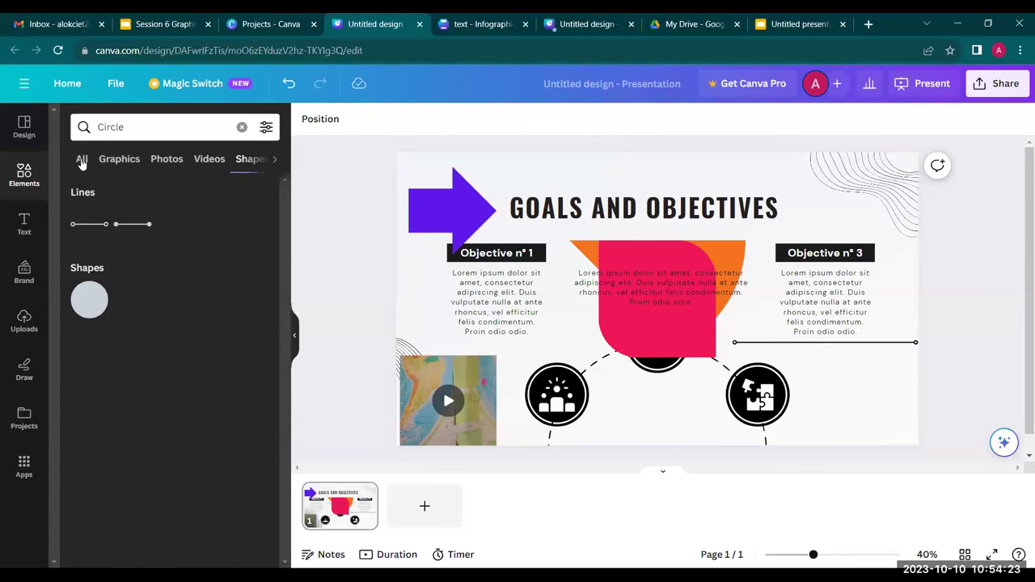
pyautogui.click(82, 161)
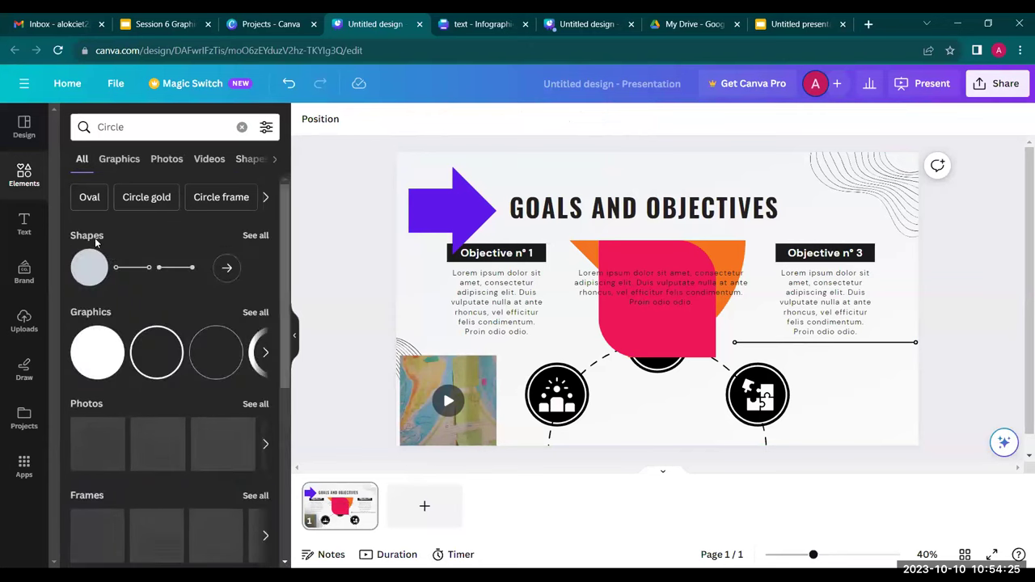
pyautogui.click(229, 269)
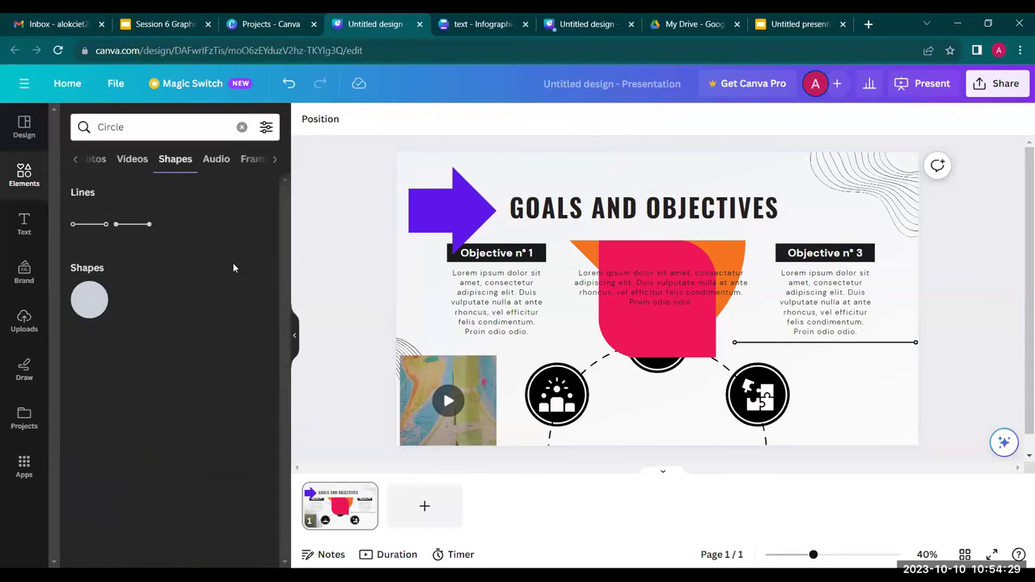
pyautogui.click(75, 158)
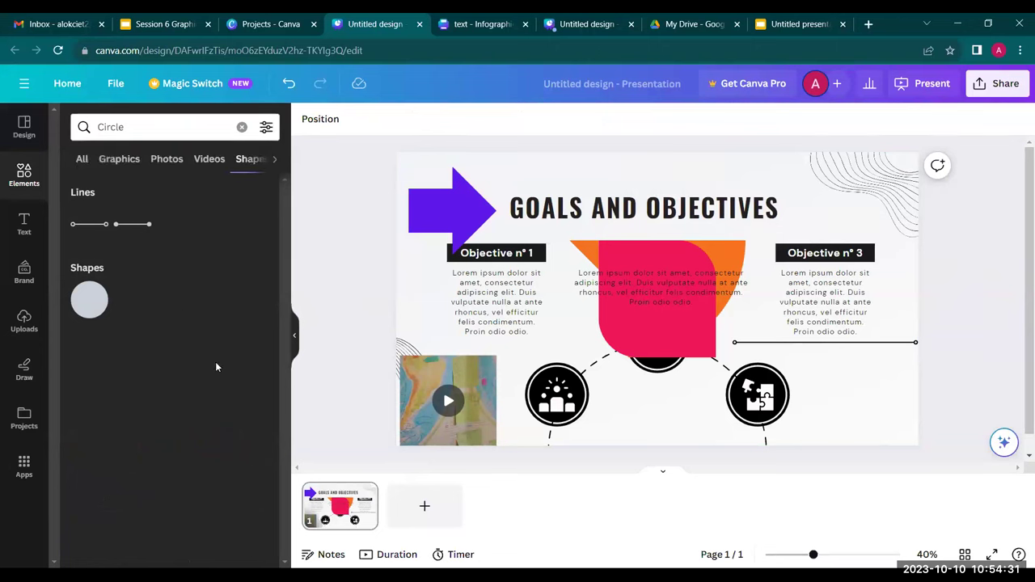
pyautogui.click(82, 159)
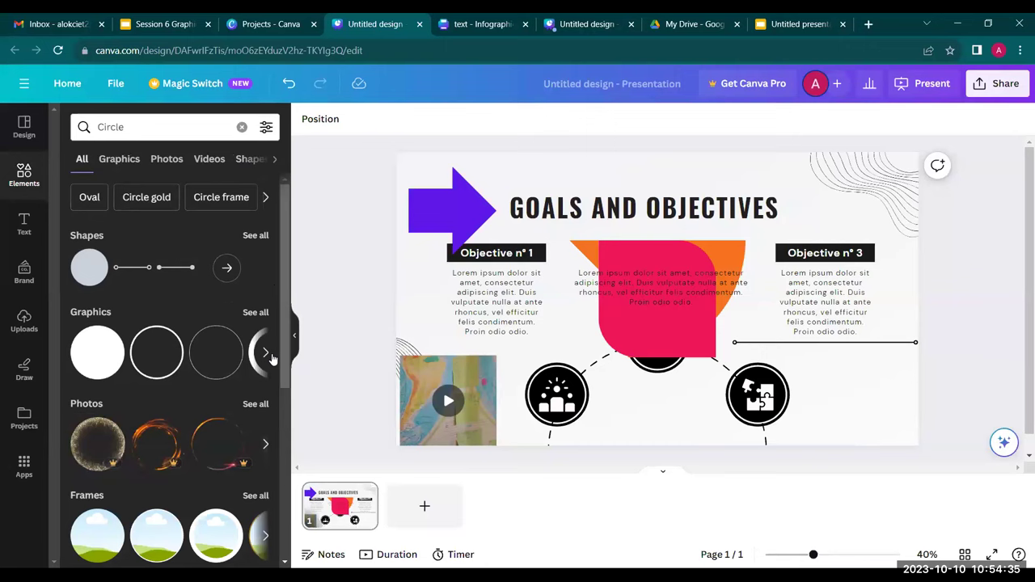
pyautogui.click(266, 355)
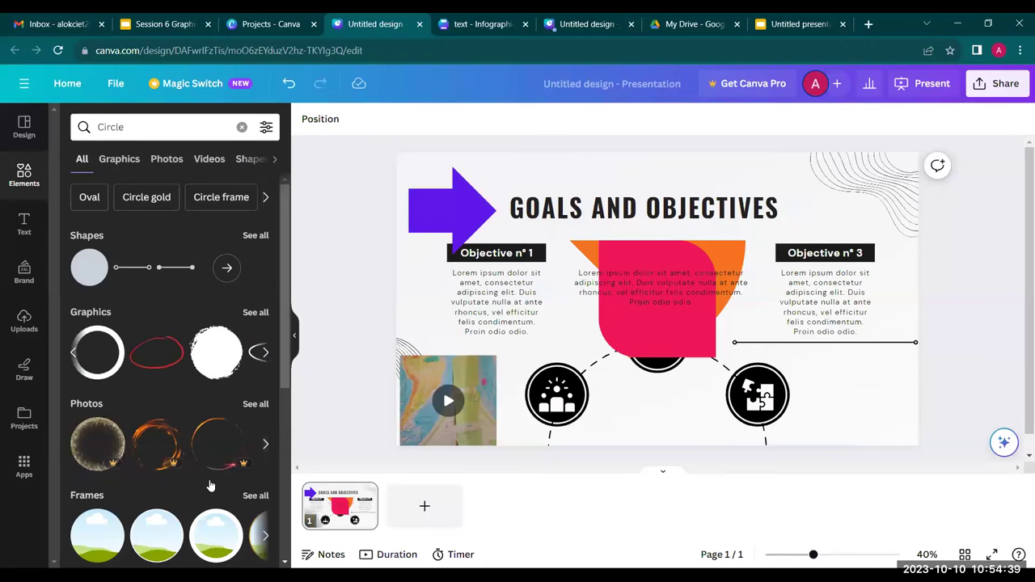
# Step: Insert the scalloped circle frame and move it to the slide's lower-right corner below Objective n° 3
pyautogui.scroll(-4, 210, 485)
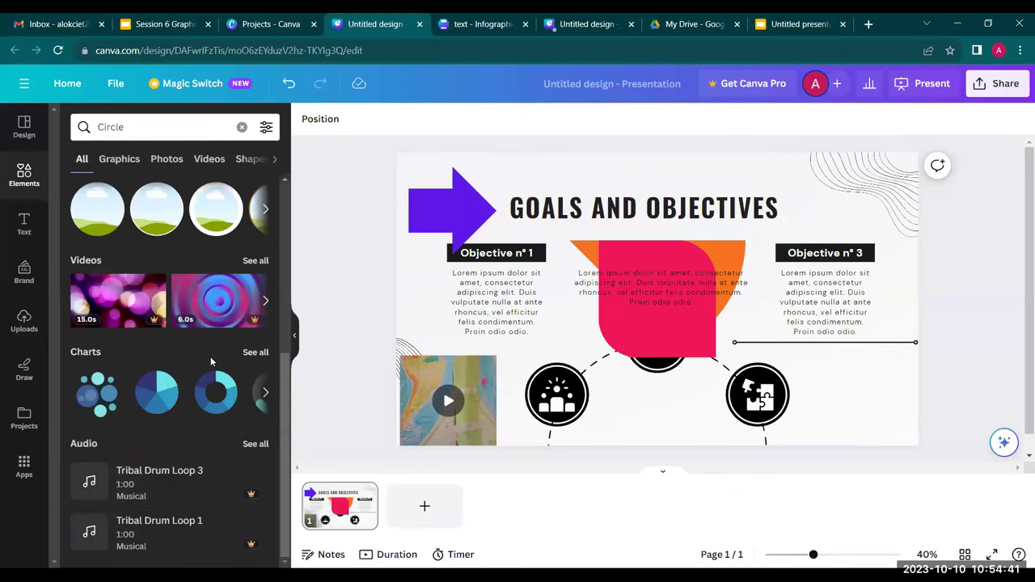
pyautogui.click(267, 208)
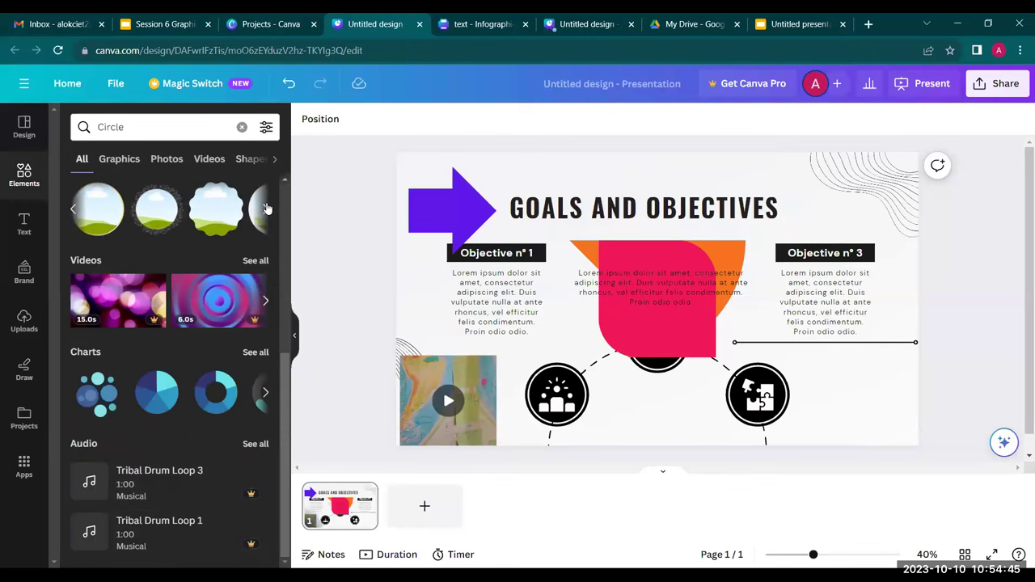
pyautogui.click(216, 210)
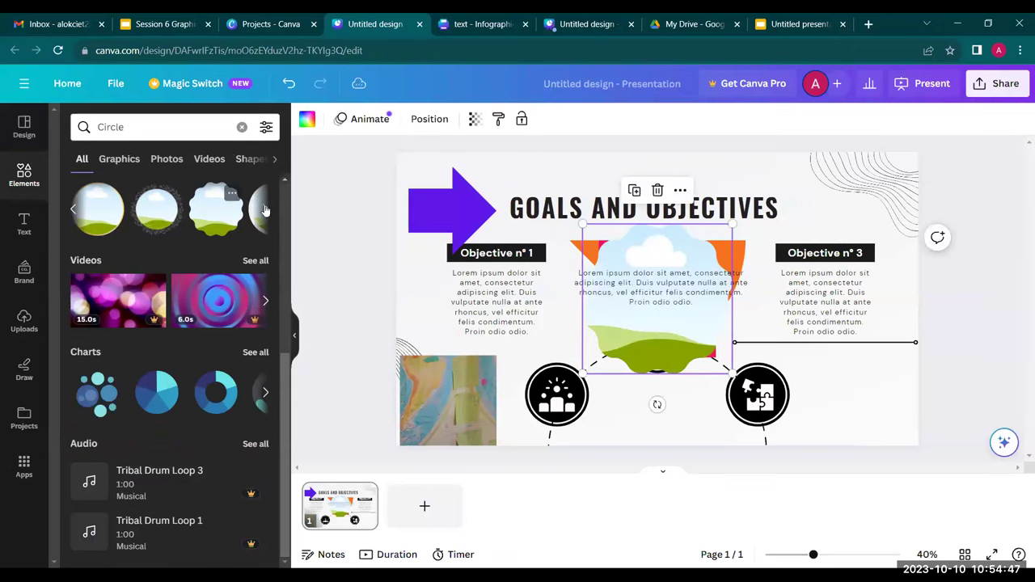
pyautogui.click(679, 292)
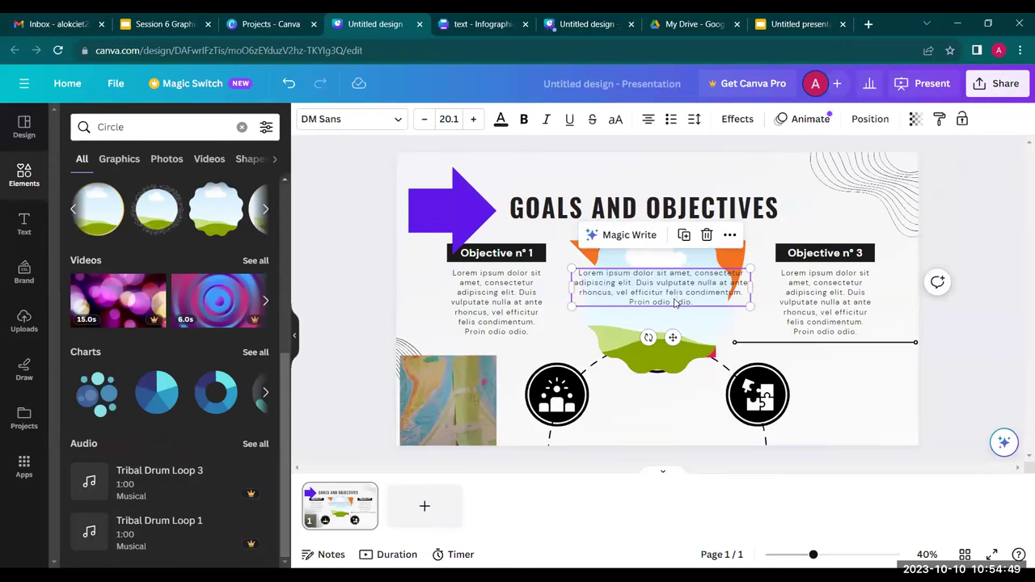
pyautogui.moveTo(668, 267); pyautogui.dragTo(864, 362)
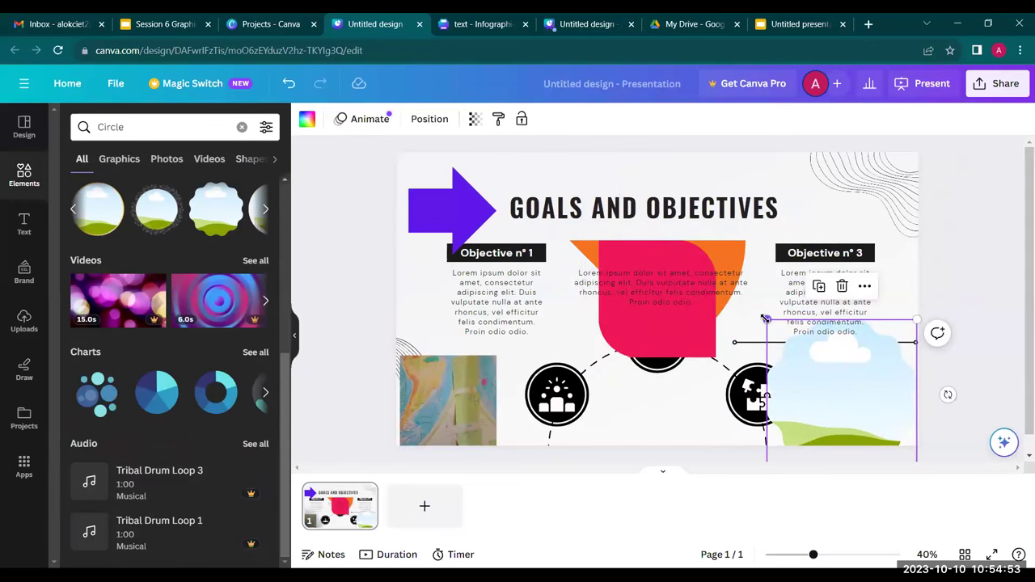
# Step: Shrink the scalloped frame and fit it inside the slide's lower-right corner, just below the line with open circle ends
pyautogui.moveTo(766, 317); pyautogui.dragTo(810, 363)
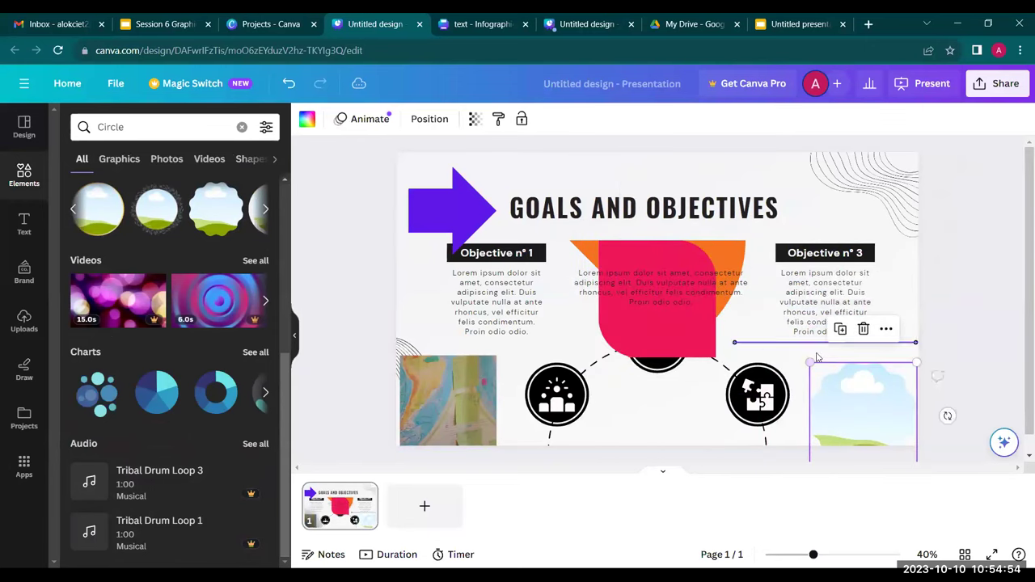
pyautogui.click(914, 455)
pyautogui.click(878, 411)
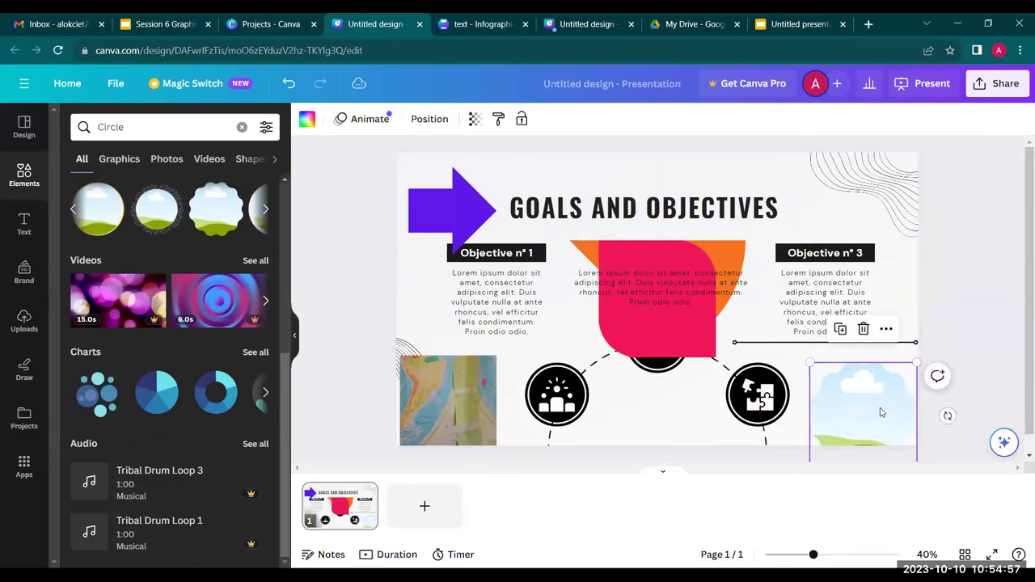
pyautogui.moveTo(879, 404); pyautogui.dragTo(876, 388)
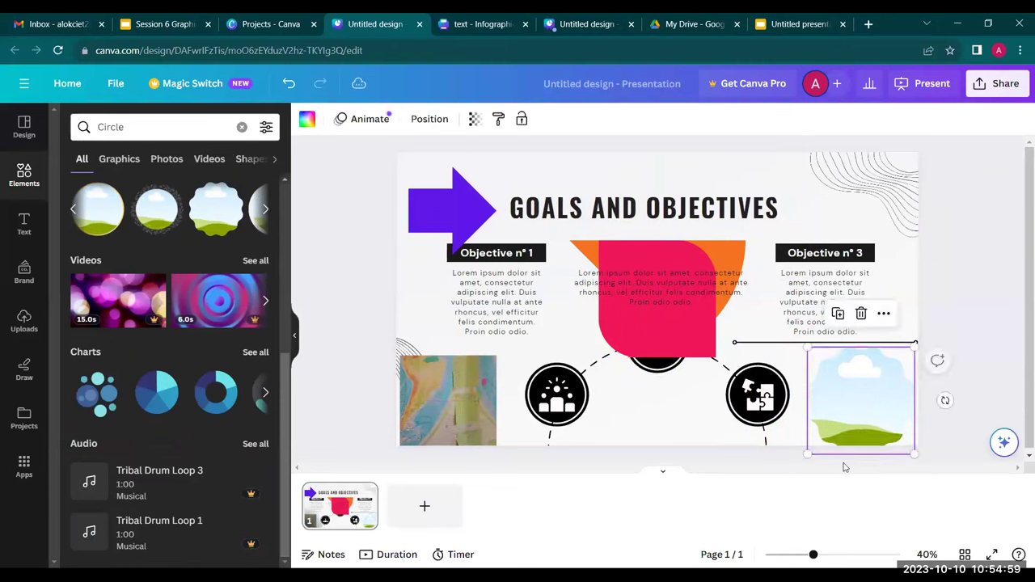
pyautogui.moveTo(808, 447); pyautogui.dragTo(818, 443)
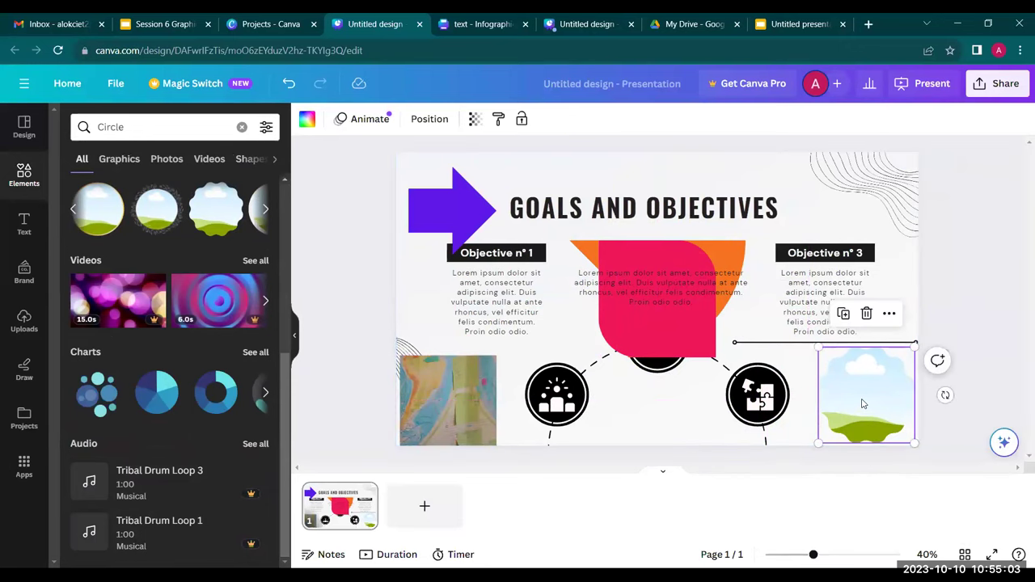
# Step: Try to add the green "Happy Hour" font combination to the slide and dismiss the upgrade offer
pyautogui.click(23, 219)
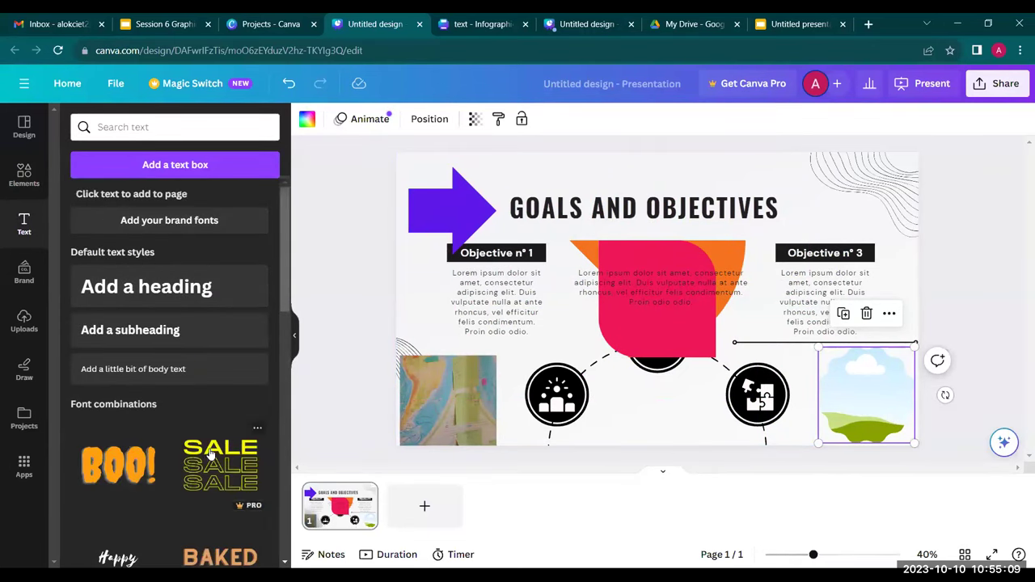
pyautogui.scroll(-3, 194, 457)
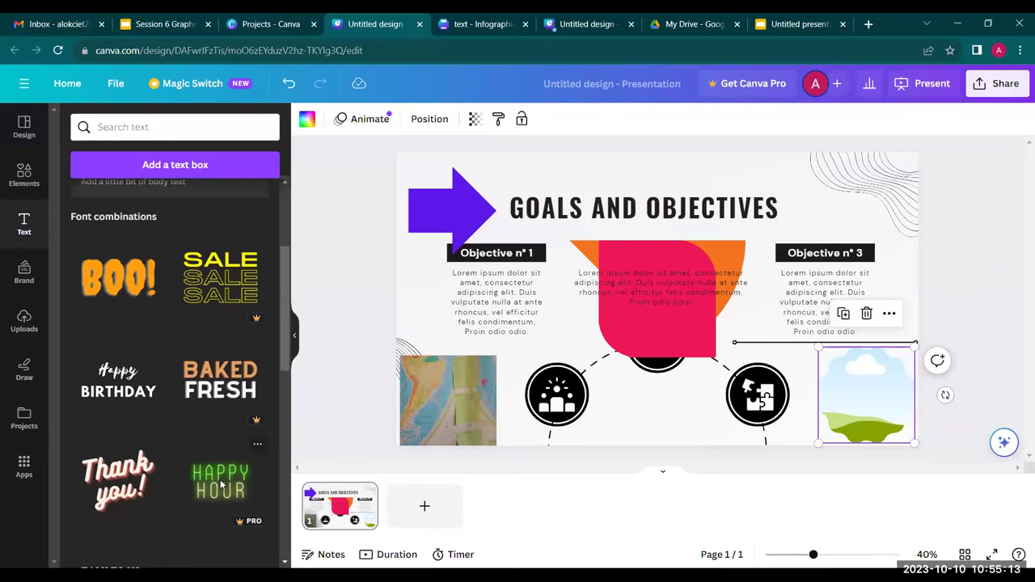
pyautogui.click(220, 479)
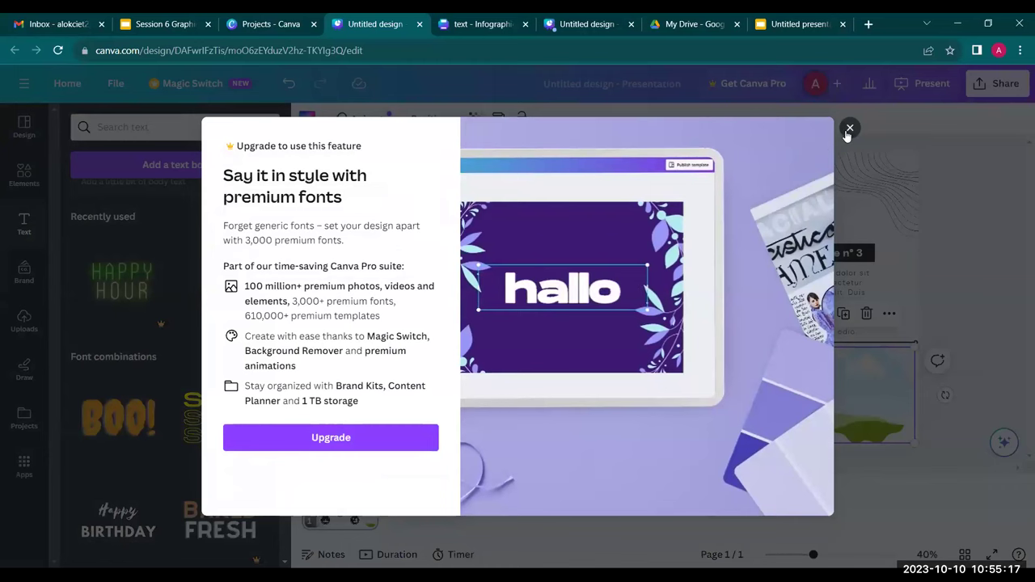
pyautogui.press('Escape')
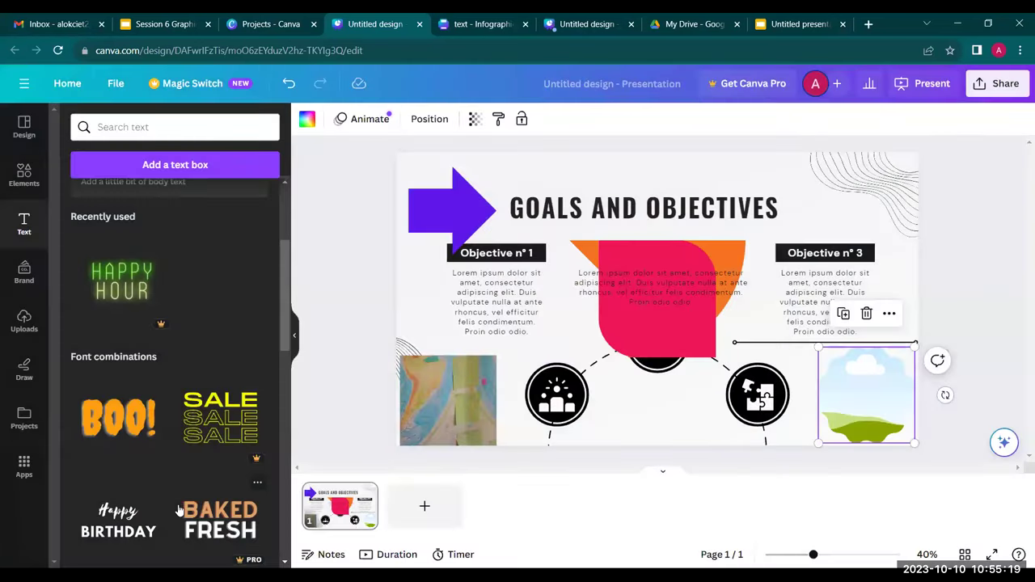
pyautogui.scroll(-3, 178, 502)
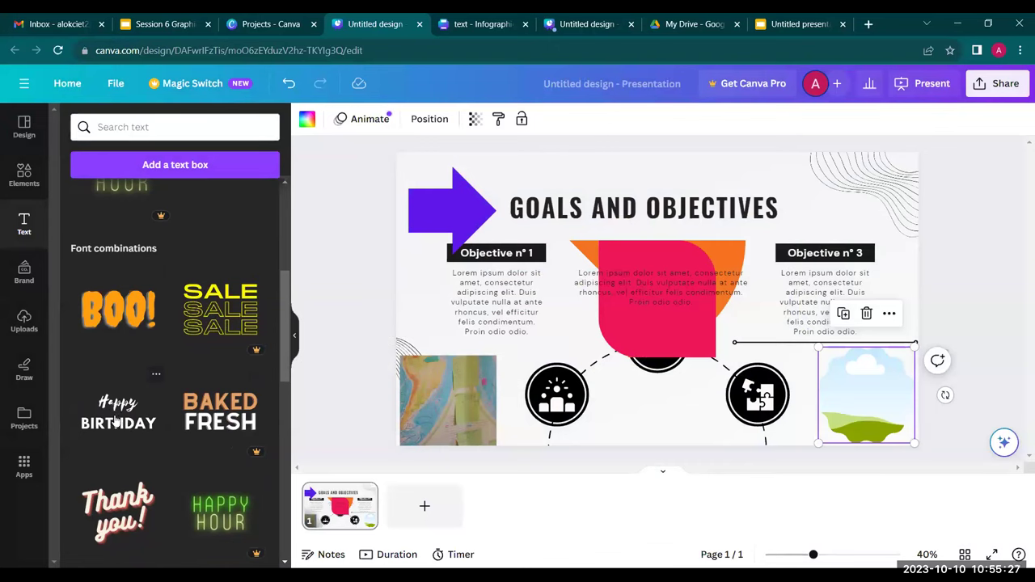
# Step: Insert the "Thank you!" font combination, shrink it and fit it over the scalloped frame in the slide's lower-right corner
pyautogui.scroll(-2, 120, 503)
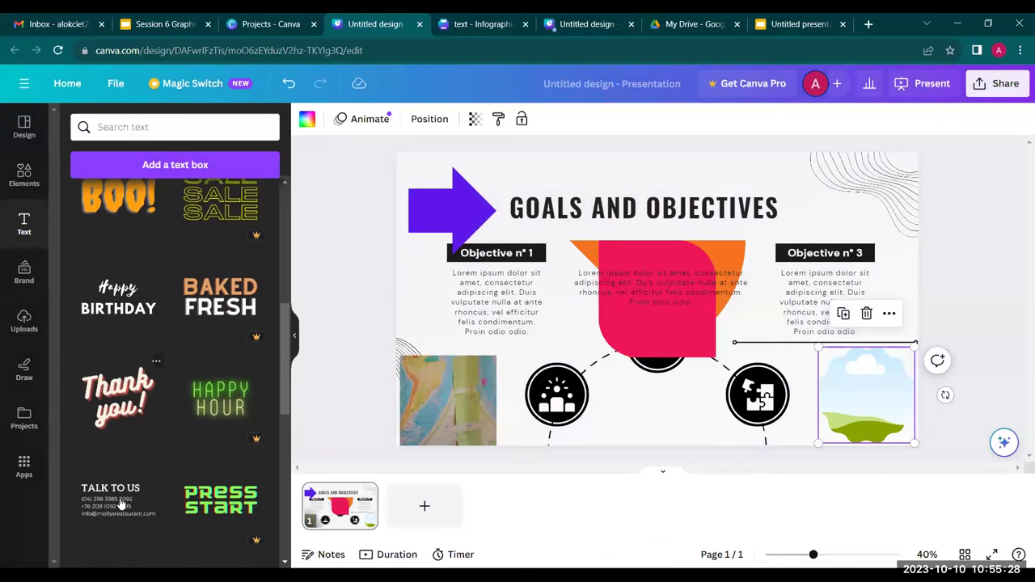
pyautogui.click(119, 398)
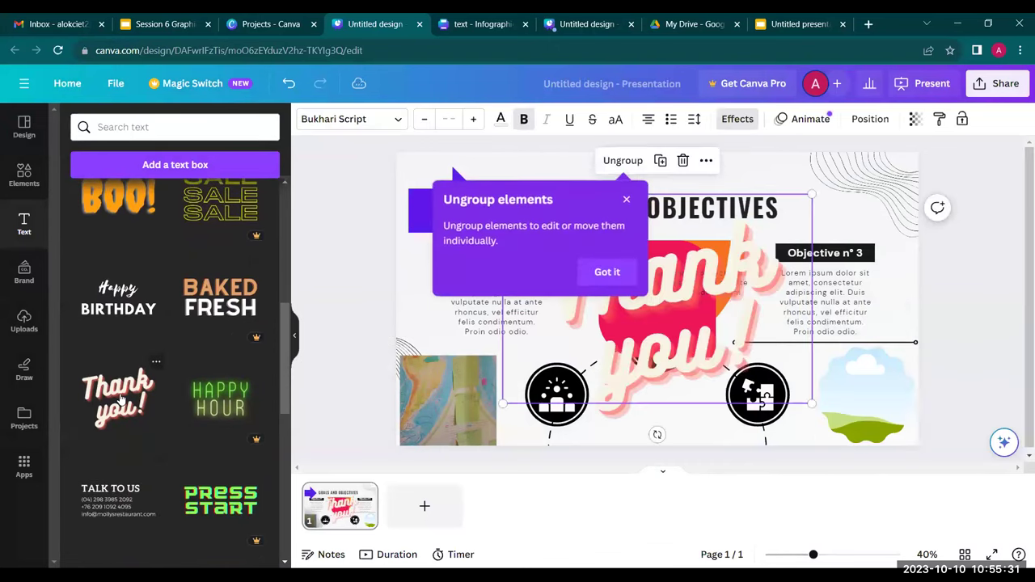
pyautogui.moveTo(811, 195); pyautogui.dragTo(888, 399)
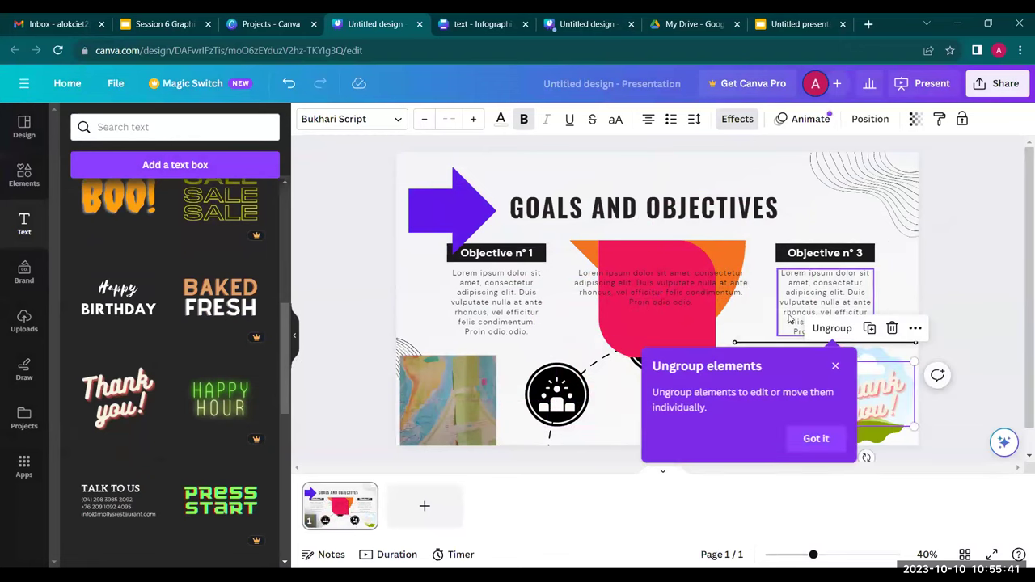
pyautogui.click(837, 368)
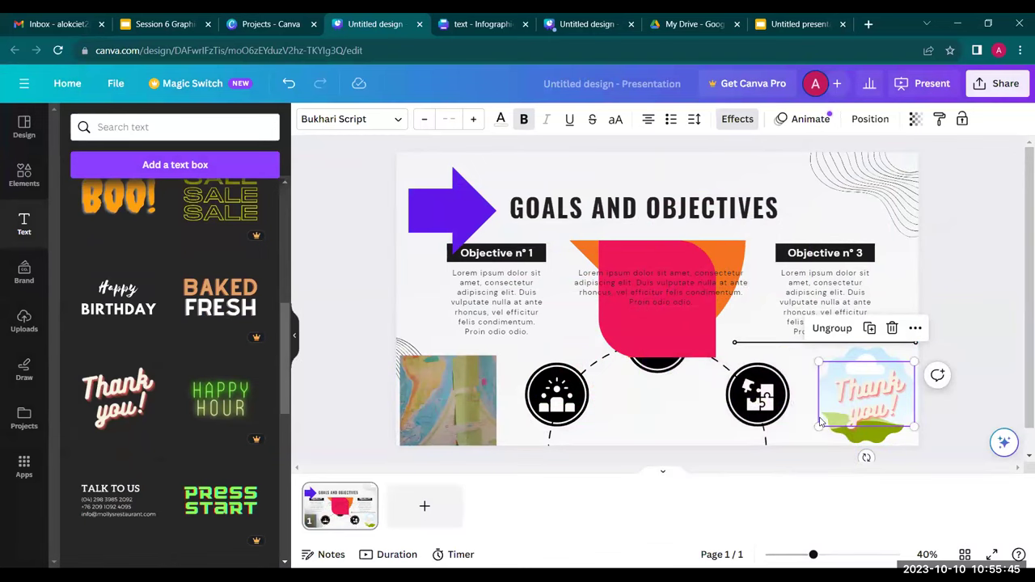
pyautogui.moveTo(819, 427); pyautogui.dragTo(837, 425)
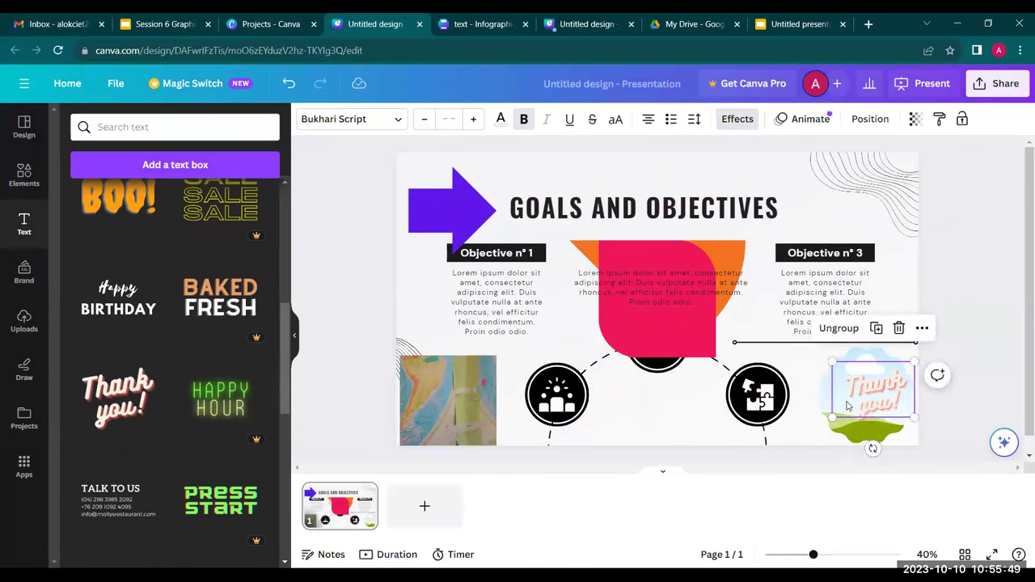
# Step: Select the "you!" line of the inserted text, review its animation and font choices, and reduce its font size to 50.8
pyautogui.click(847, 406)
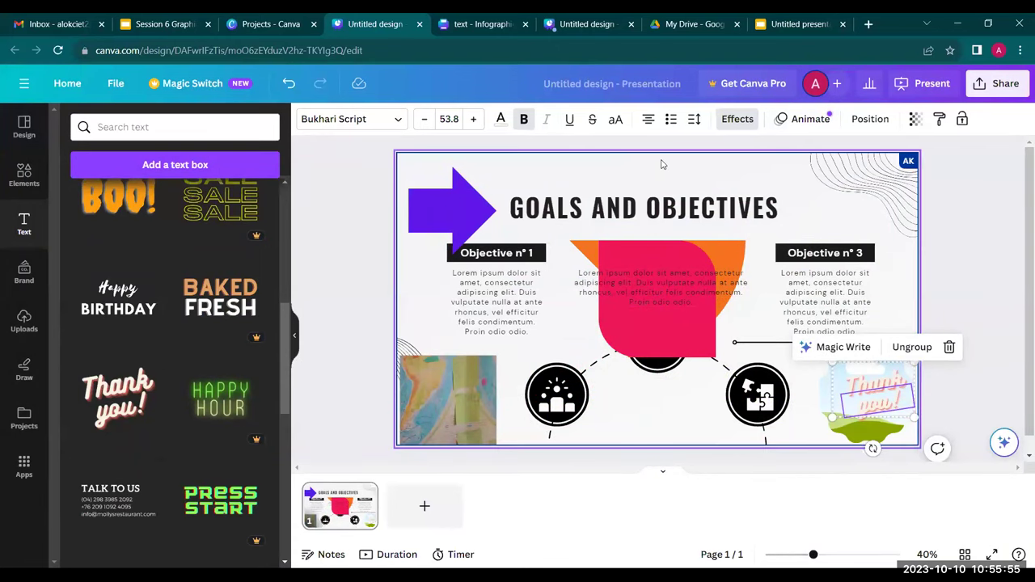
pyautogui.click(812, 128)
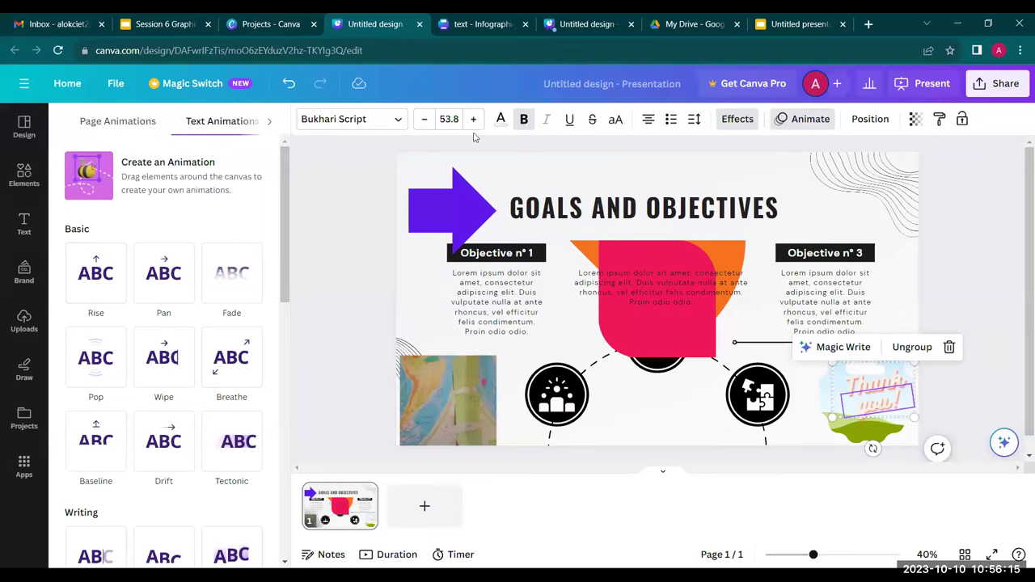
pyautogui.click(368, 121)
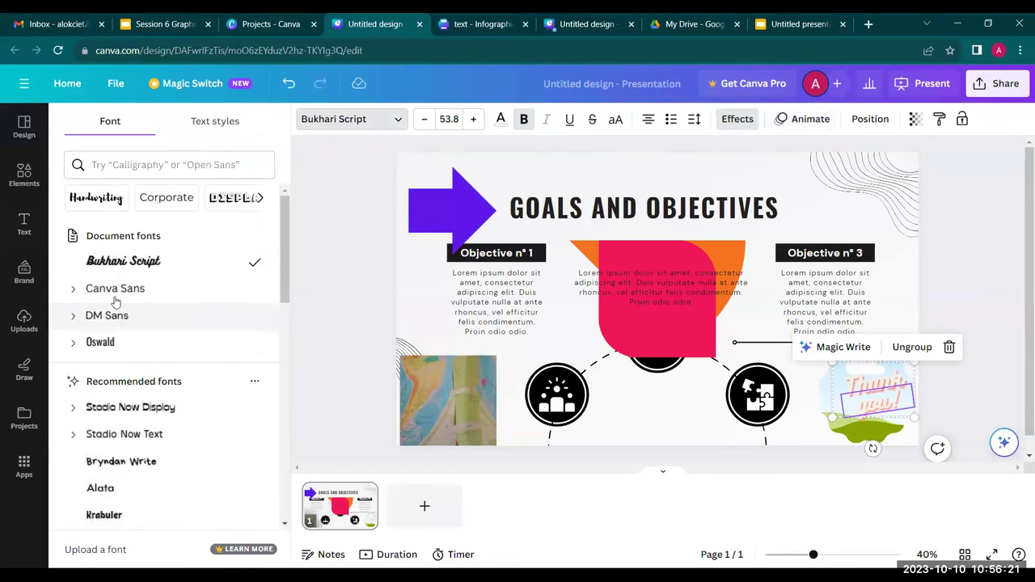
pyautogui.click(425, 120)
pyautogui.click(425, 120)
pyautogui.click(425, 120)
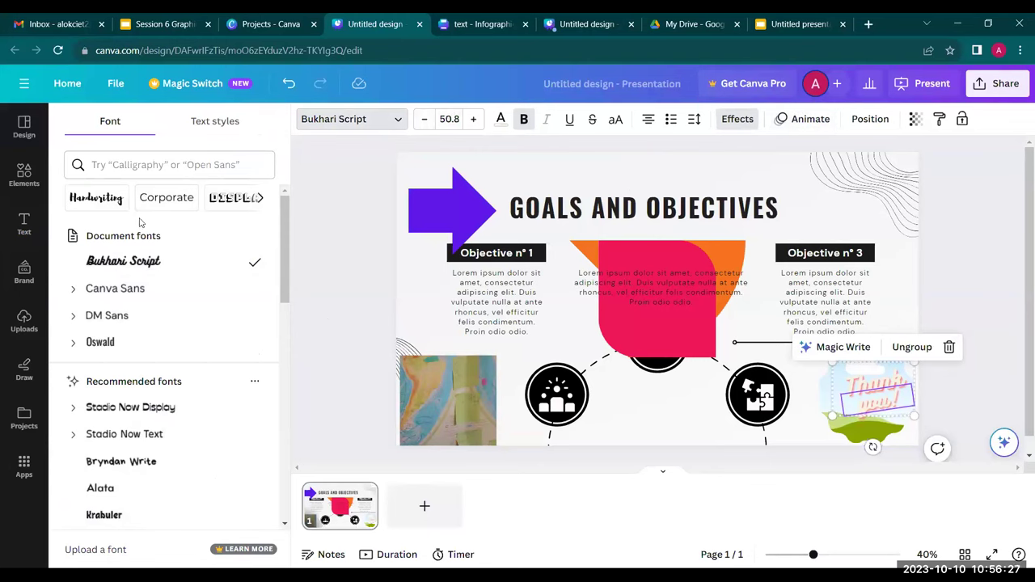
# Step: Choose Bukhari Script again for the selected line and move the text group slightly up and left over the scalloped frame
pyautogui.click(119, 263)
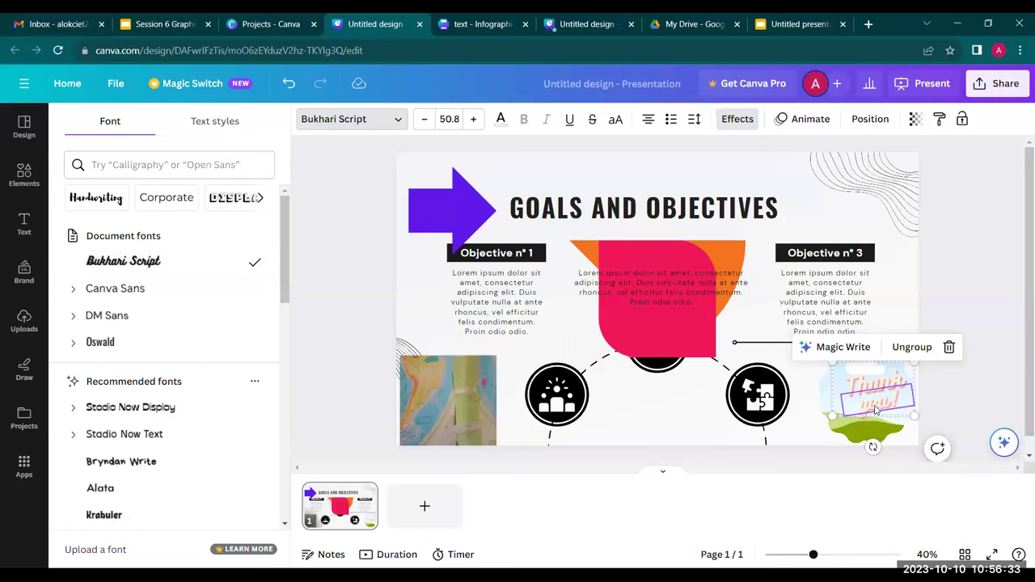
pyautogui.moveTo(860, 411)
pyautogui.mouseDown()
pyautogui.moveTo(822, 405)
pyautogui.moveTo(837, 390)
pyautogui.moveTo(849, 395)
pyautogui.mouseUp()
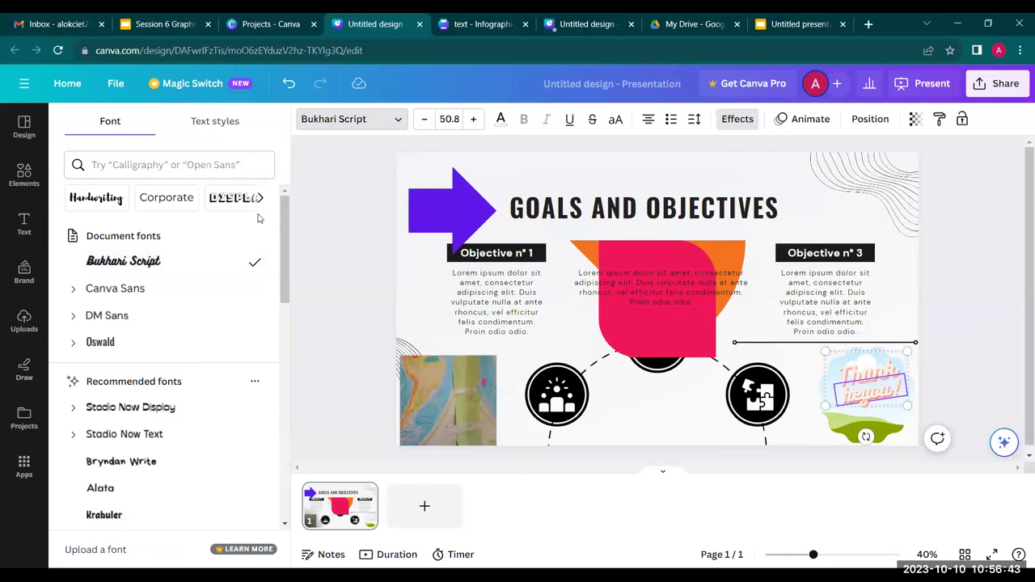
# Step: Examine the document text styles and the template, layout and style suggestions offered for the design
pyautogui.click(199, 123)
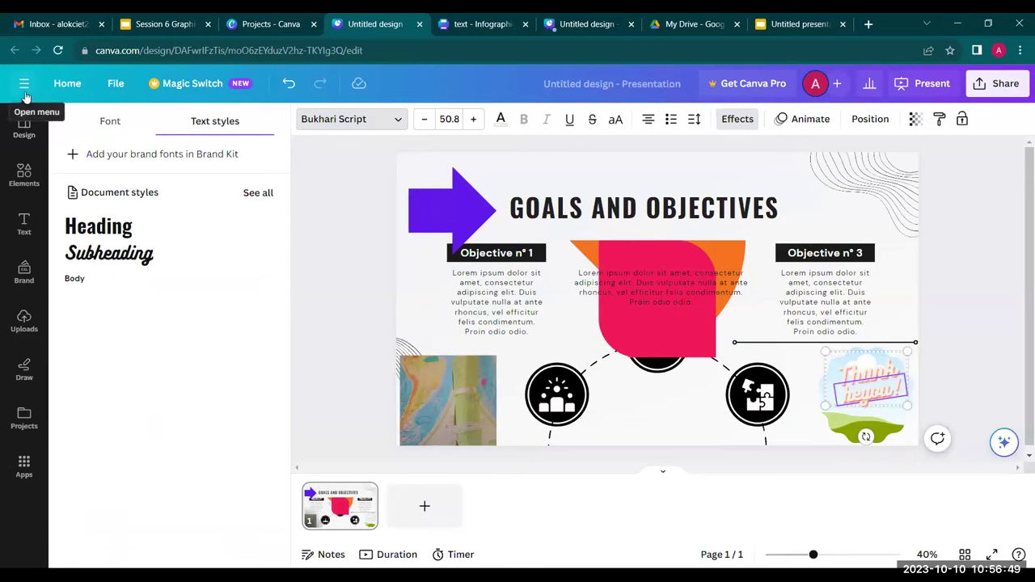
pyautogui.click(25, 131)
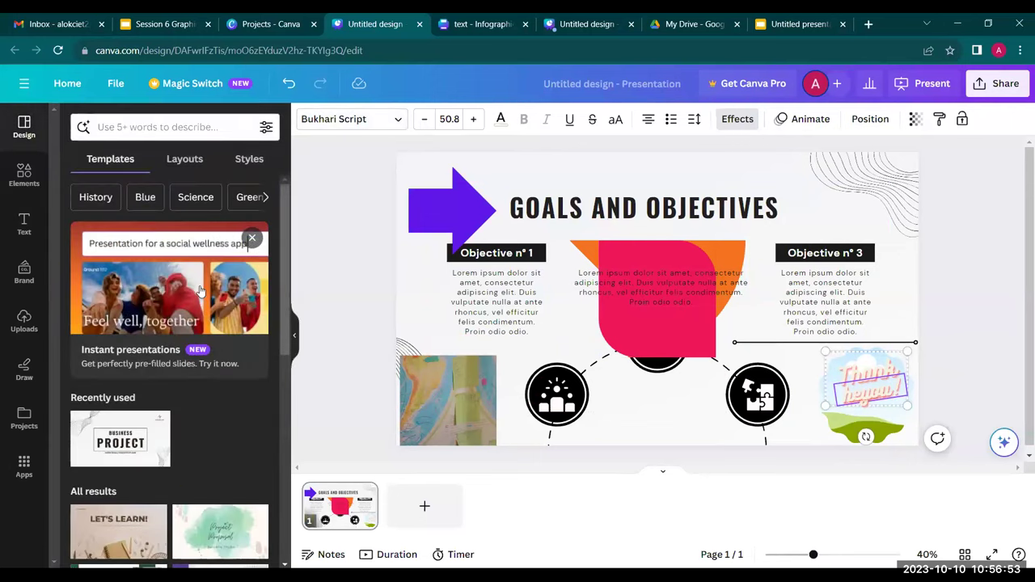
pyautogui.scroll(-3, 201, 290)
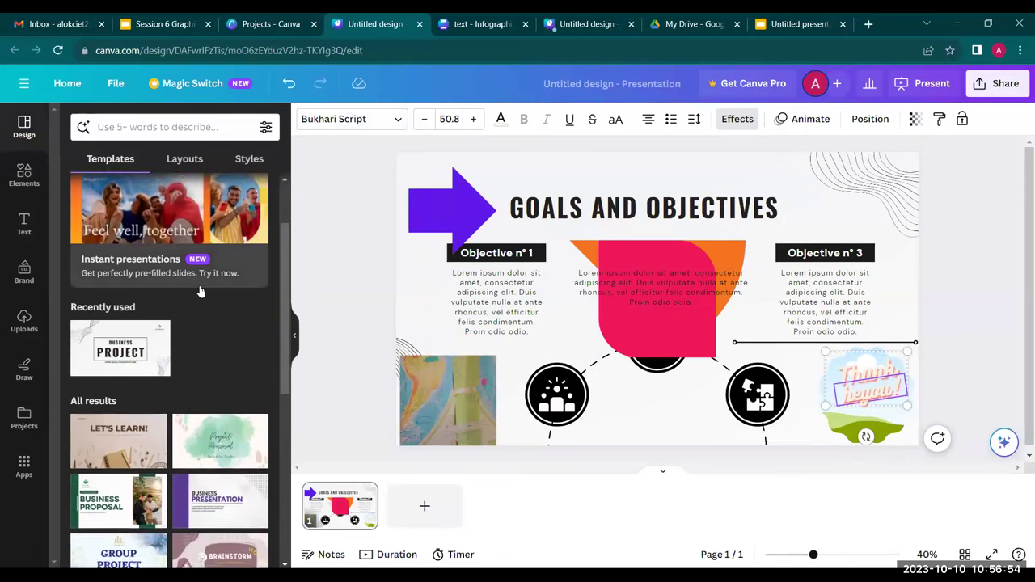
pyautogui.click(194, 161)
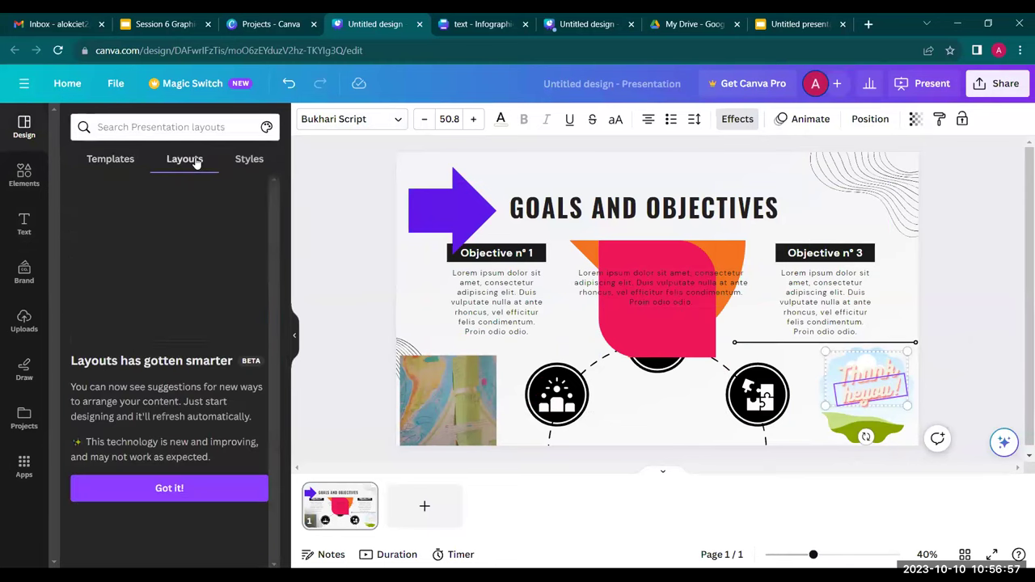
pyautogui.click(163, 490)
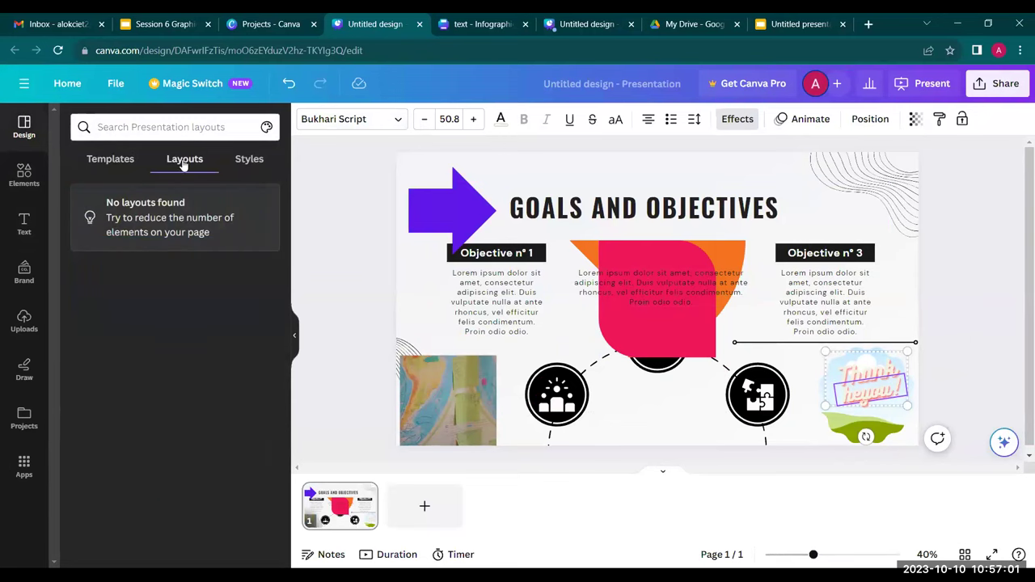
pyautogui.click(252, 160)
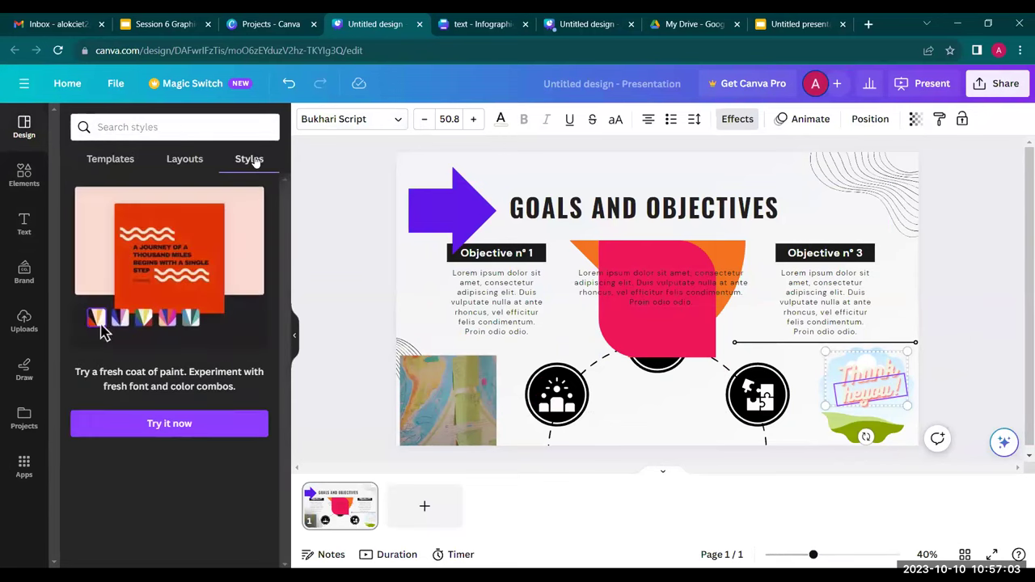
# Step: Look through the presentation templates, including the full results and the recently used ones
pyautogui.click(110, 160)
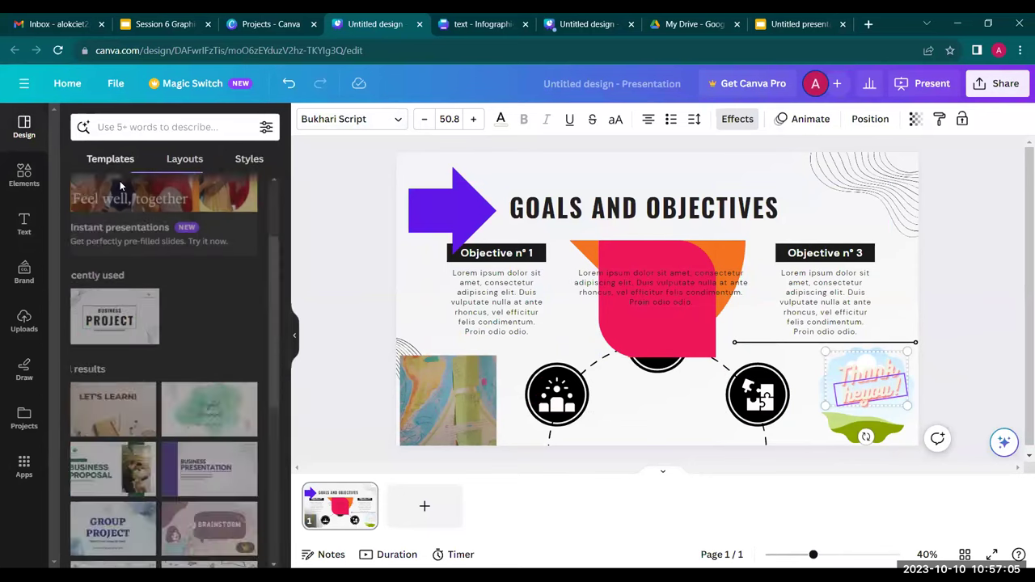
pyautogui.scroll(-3, 201, 349)
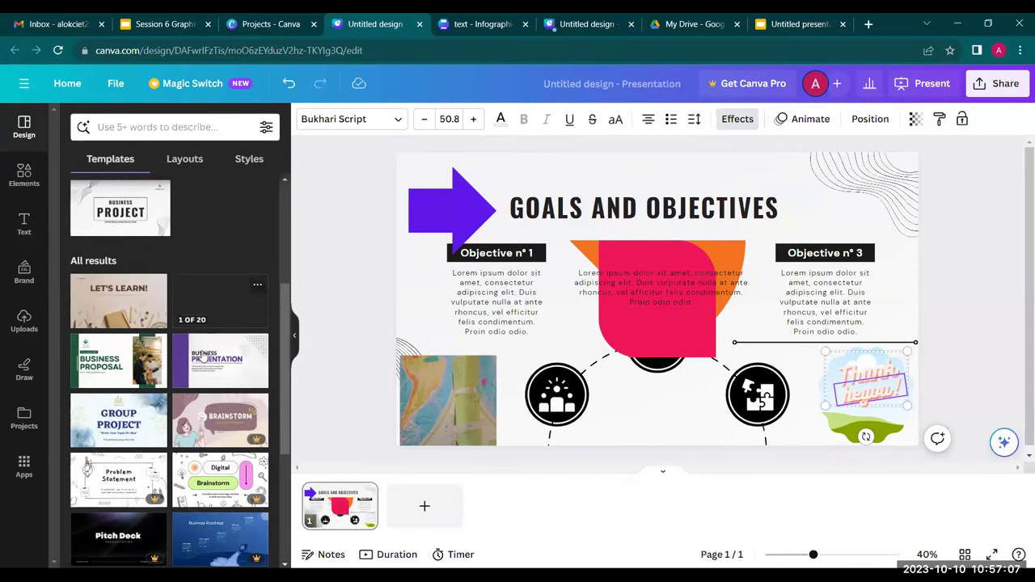
pyautogui.scroll(-5, 202, 356)
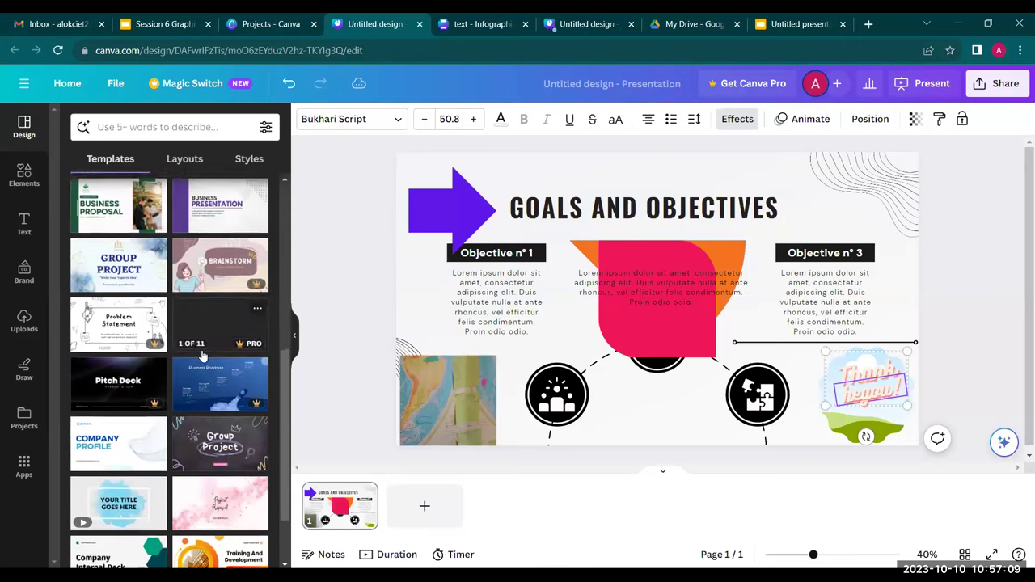
pyautogui.scroll(5, 204, 353)
pyautogui.scroll(4, 203, 356)
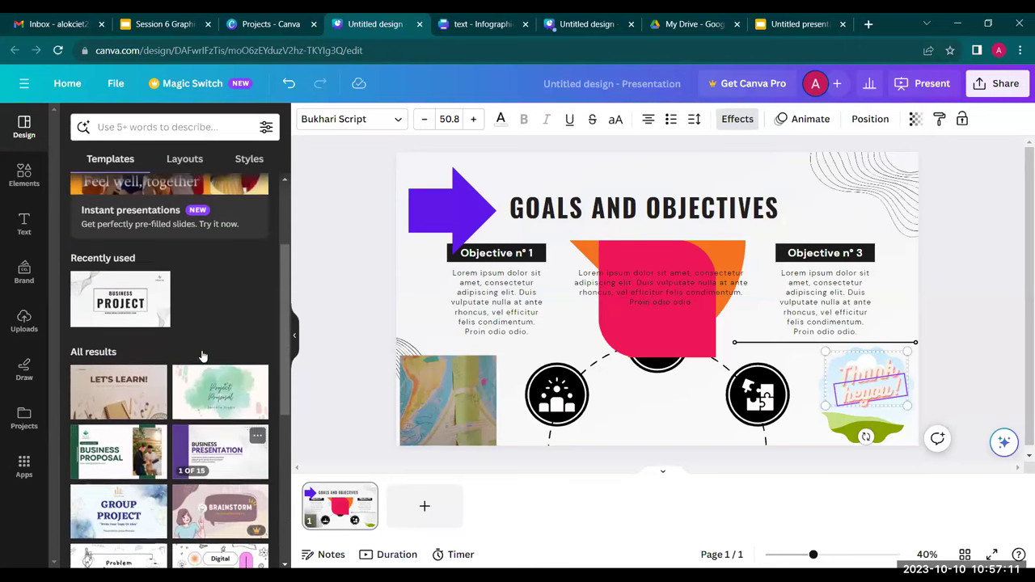
pyautogui.scroll(1, 217, 330)
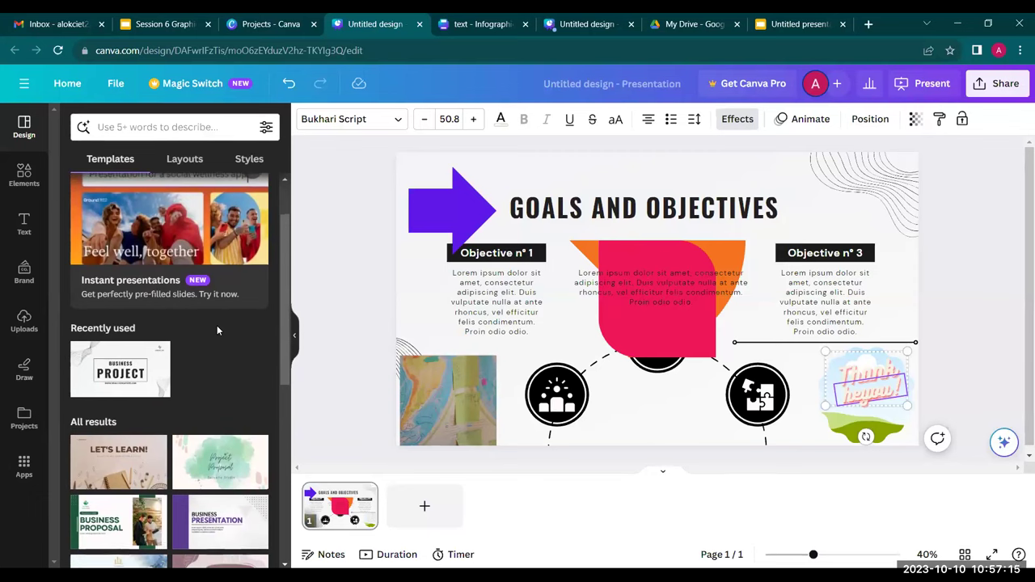
pyautogui.scroll(2, 216, 325)
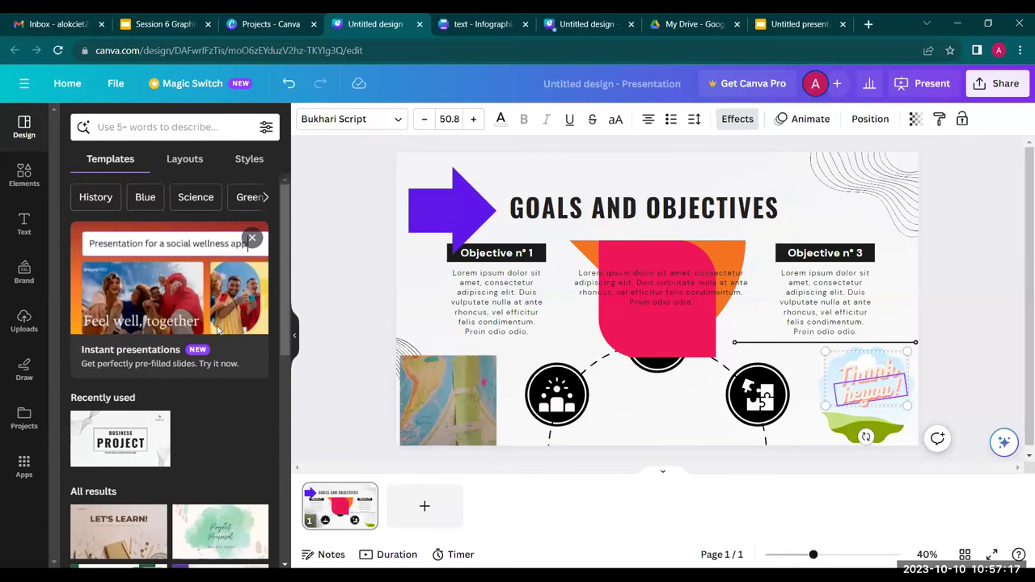
# Step: Leave the design for the home page and reopen the recent Untitled Design presentation from the projects overview, staying in the browser
pyautogui.click(68, 86)
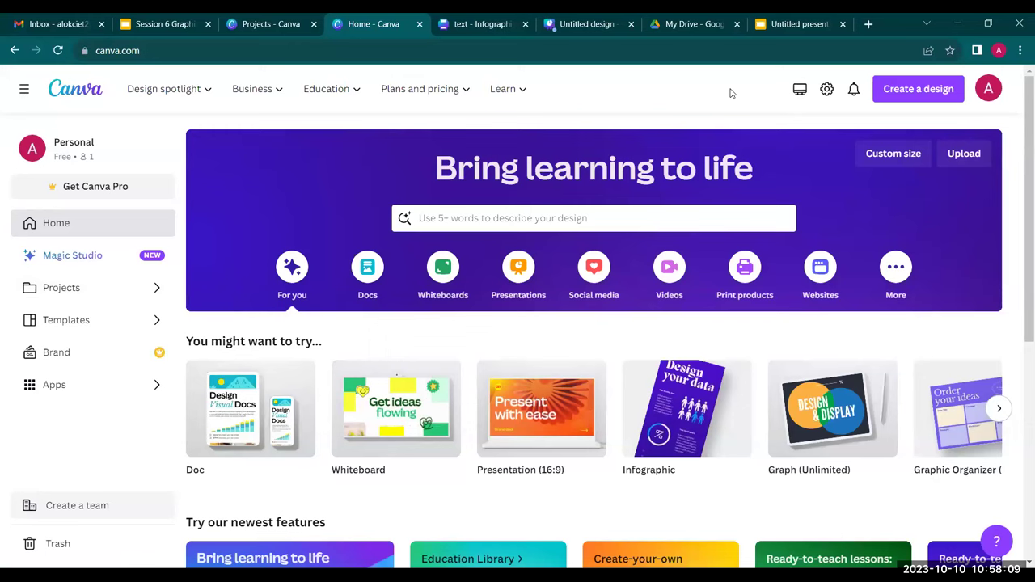
pyautogui.click(62, 291)
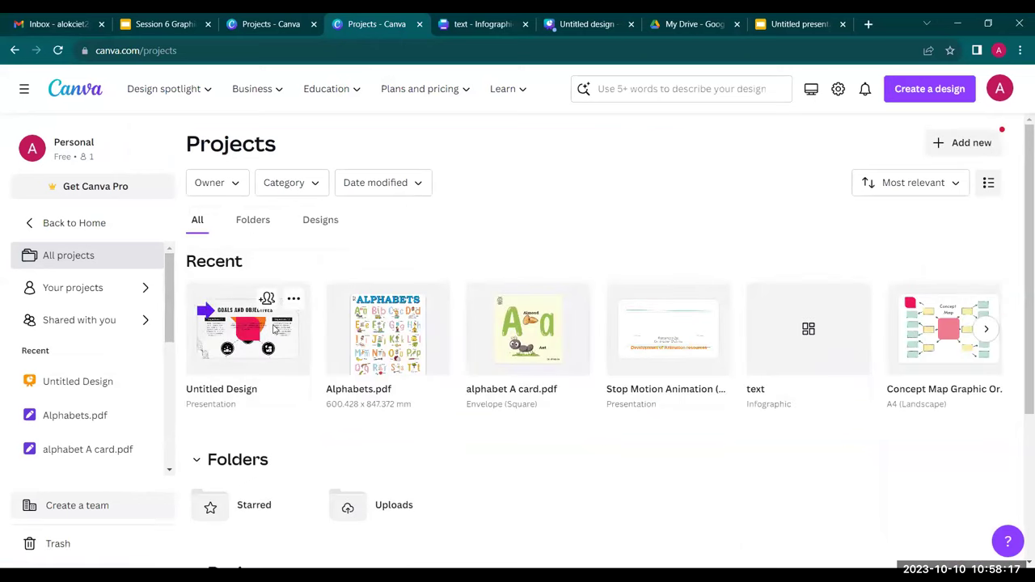
pyautogui.click(274, 329)
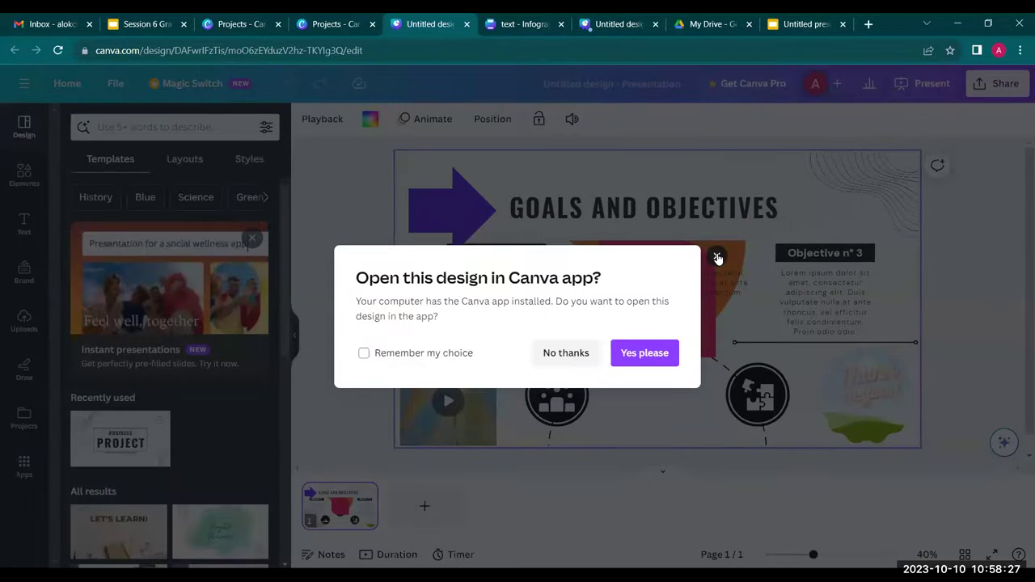
pyautogui.click(718, 258)
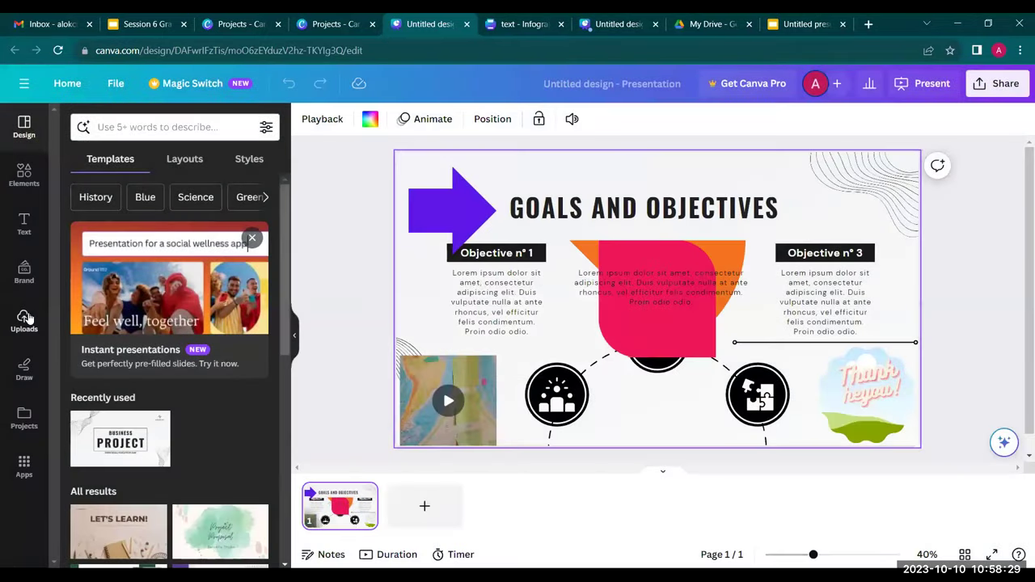
# Step: Review the upload sources for media and the files available in the Downloads folder, without choosing a file
pyautogui.click(26, 317)
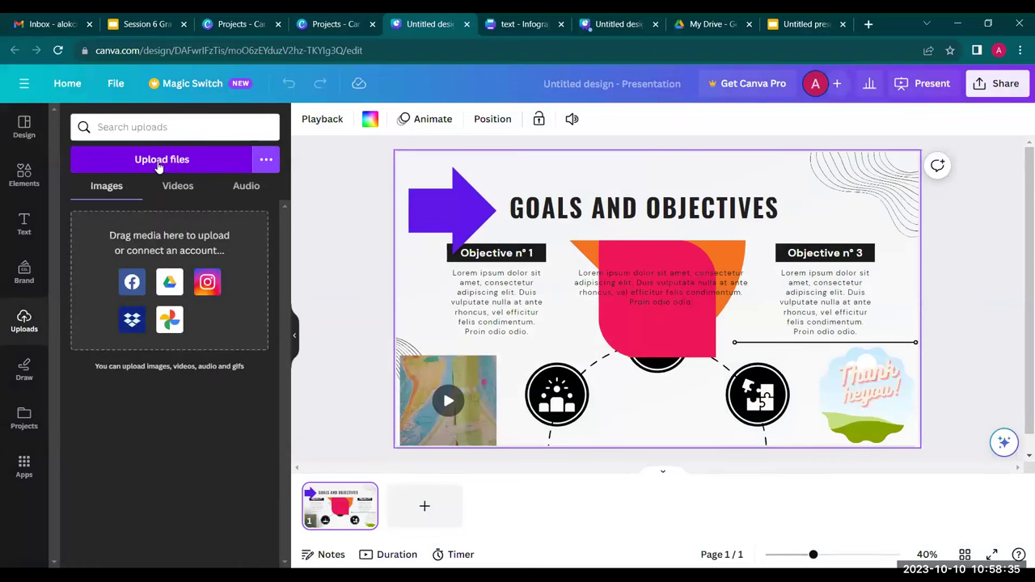
pyautogui.click(159, 162)
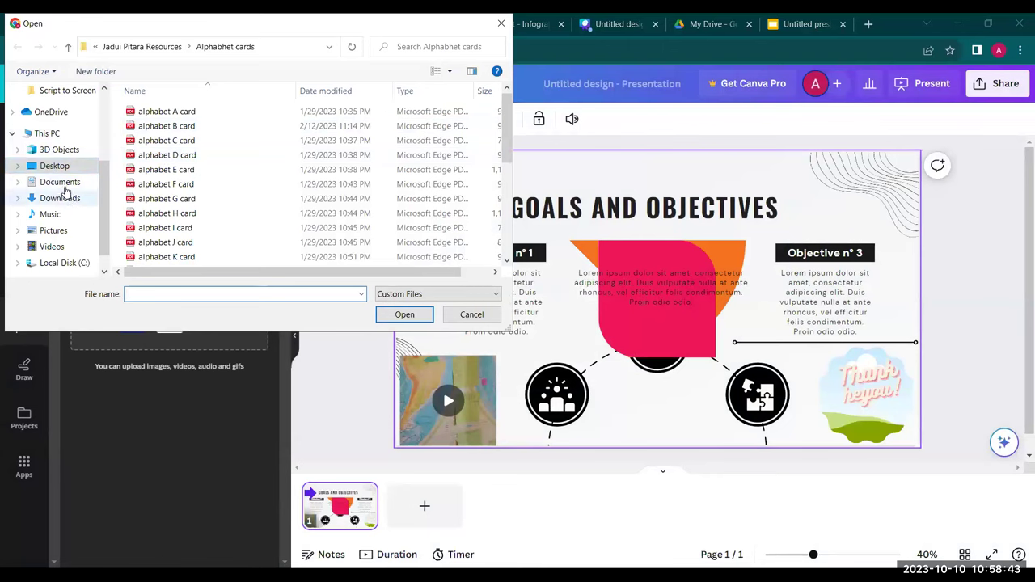
pyautogui.click(65, 199)
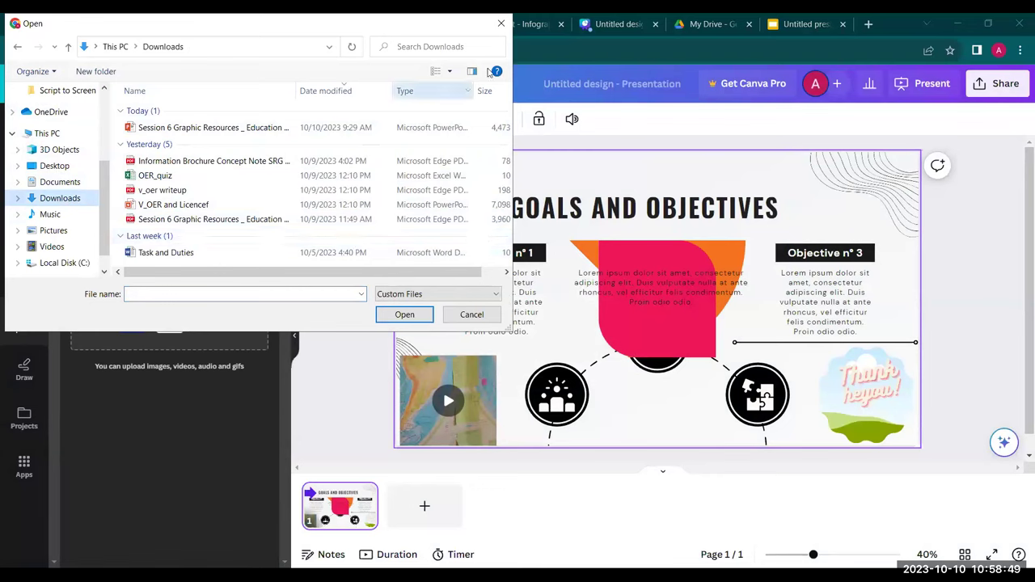
pyautogui.click(472, 315)
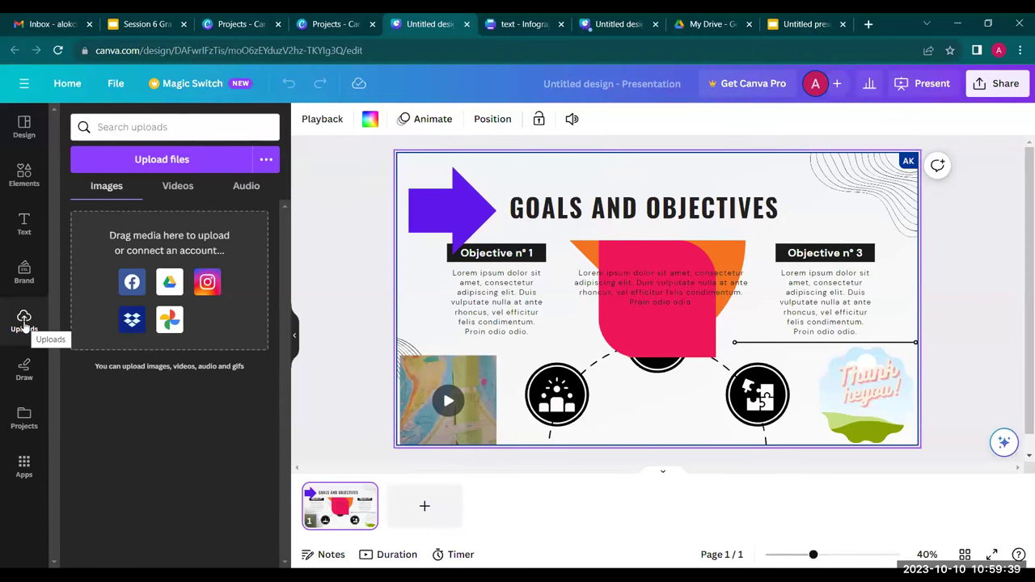
# Step: Play the video in the slide's lower-left corner and stop its playback
pyautogui.click(447, 402)
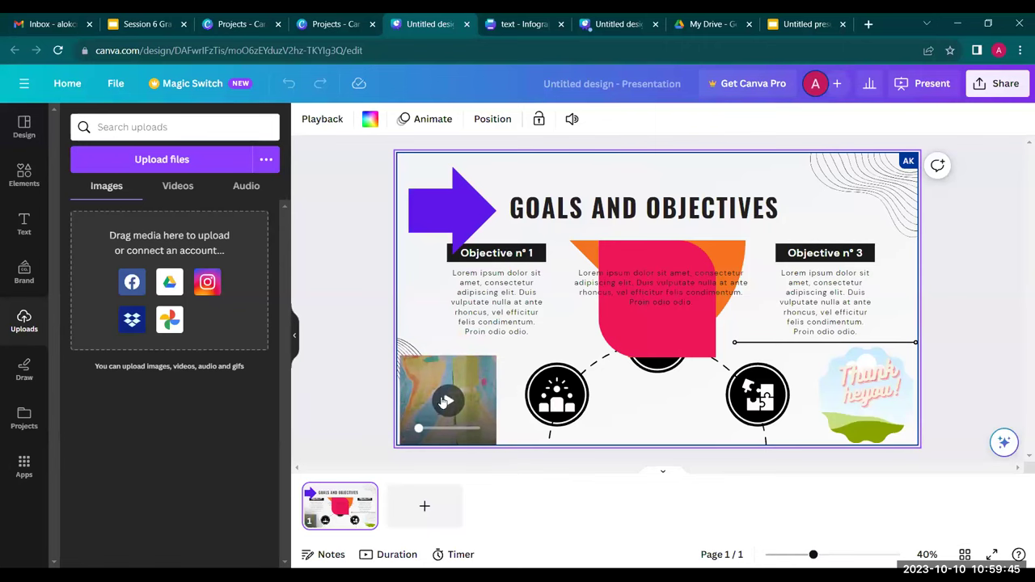
pyautogui.click(447, 402)
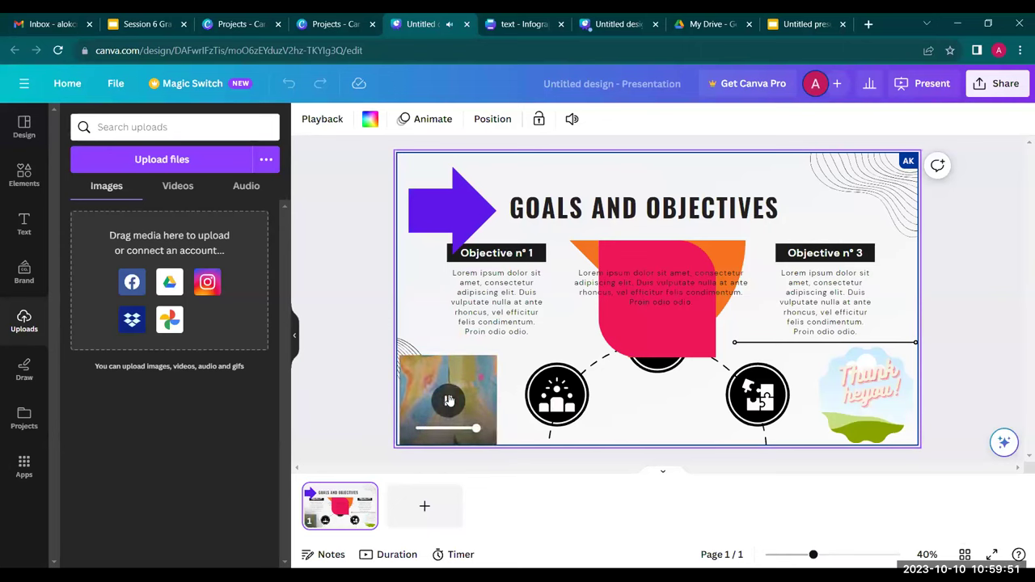
pyautogui.click(410, 299)
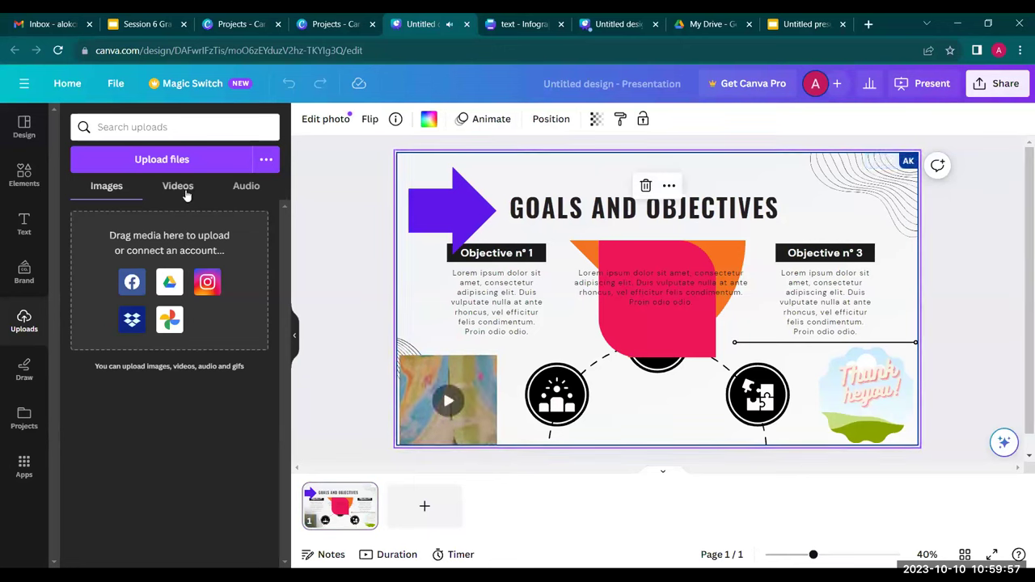
# Step: Look over the elements library and the separate image, video and audio sections of the uploads
pyautogui.click(24, 173)
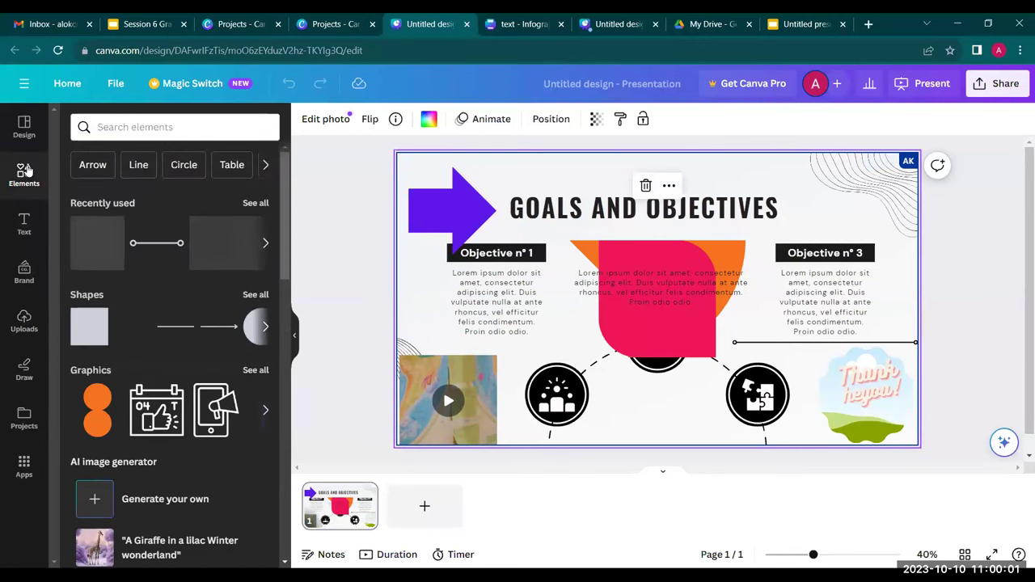
pyautogui.click(24, 322)
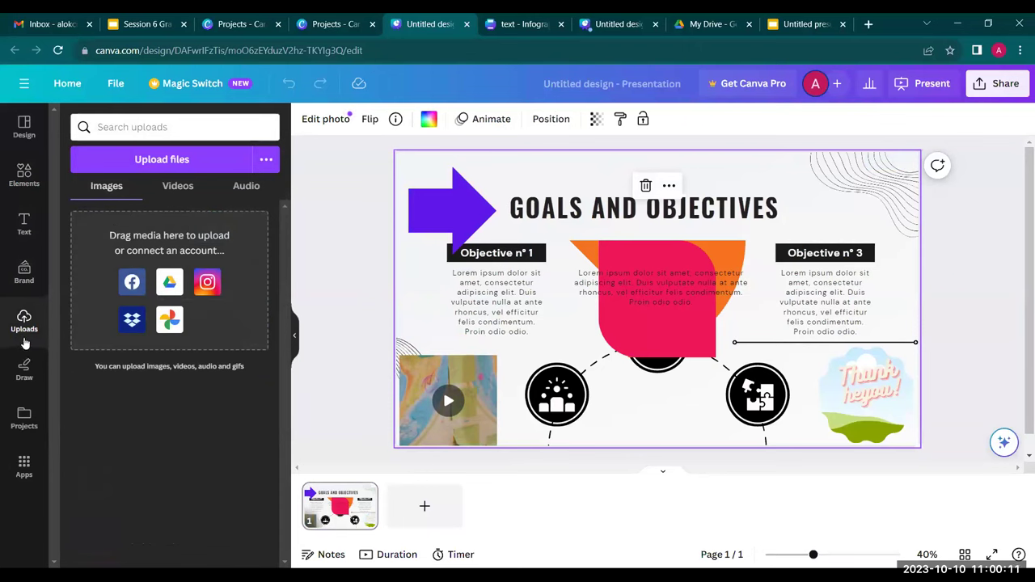
pyautogui.click(186, 187)
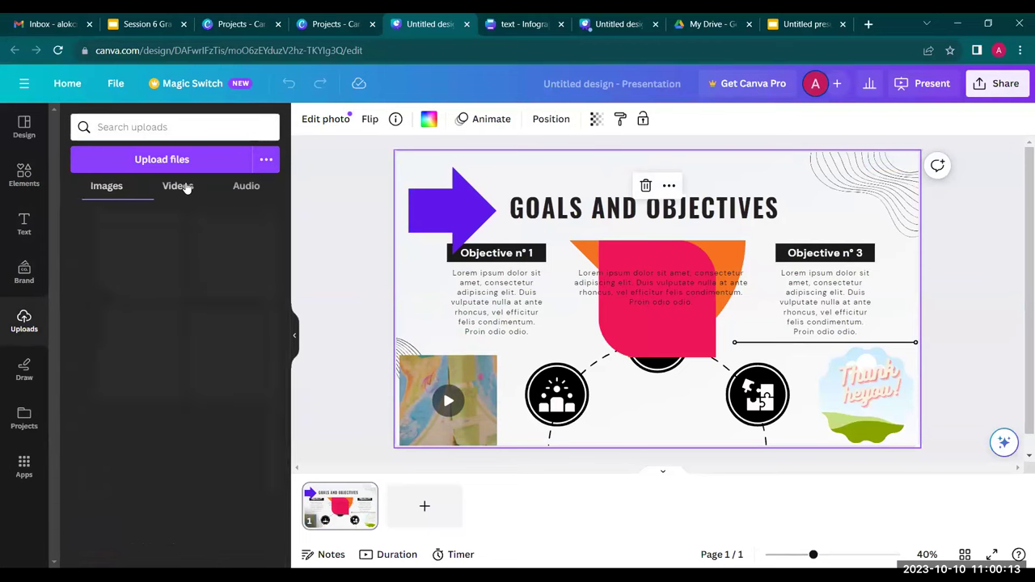
pyautogui.click(244, 188)
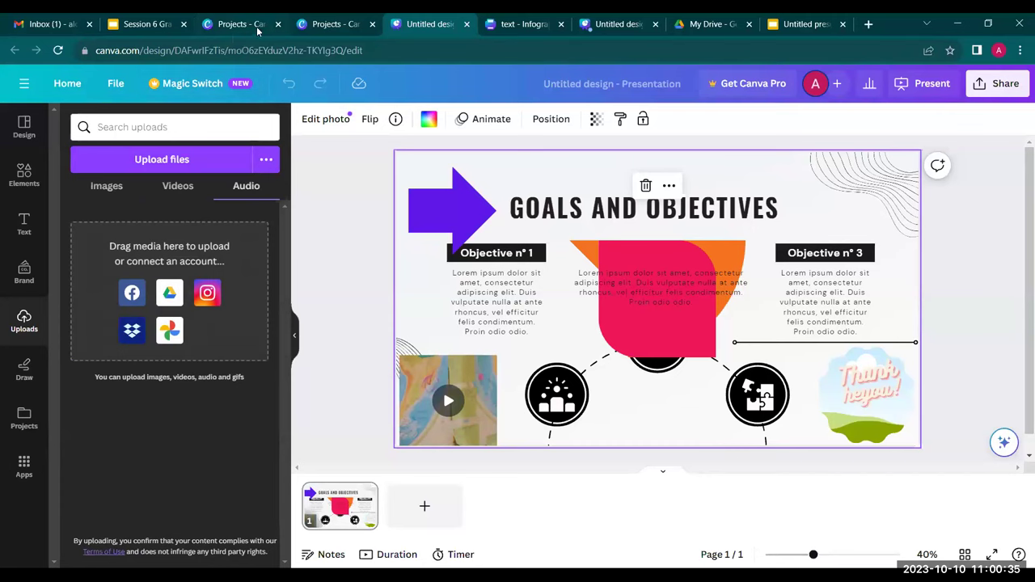
# Step: Switch to the untitled Google Slides presentation and review what can be inserted, including the image sources, without inserting anything
pyautogui.click(799, 24)
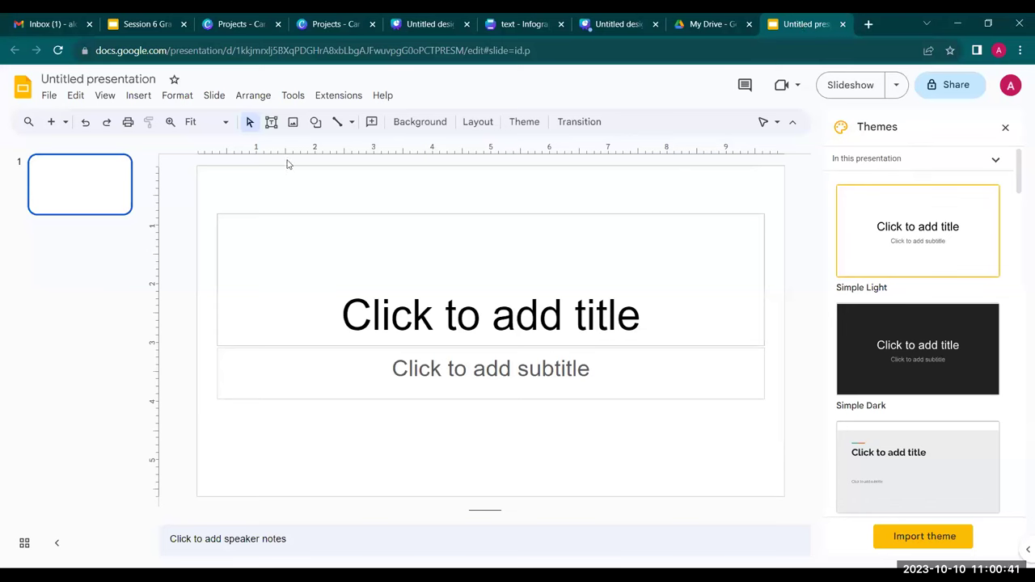
pyautogui.click(137, 98)
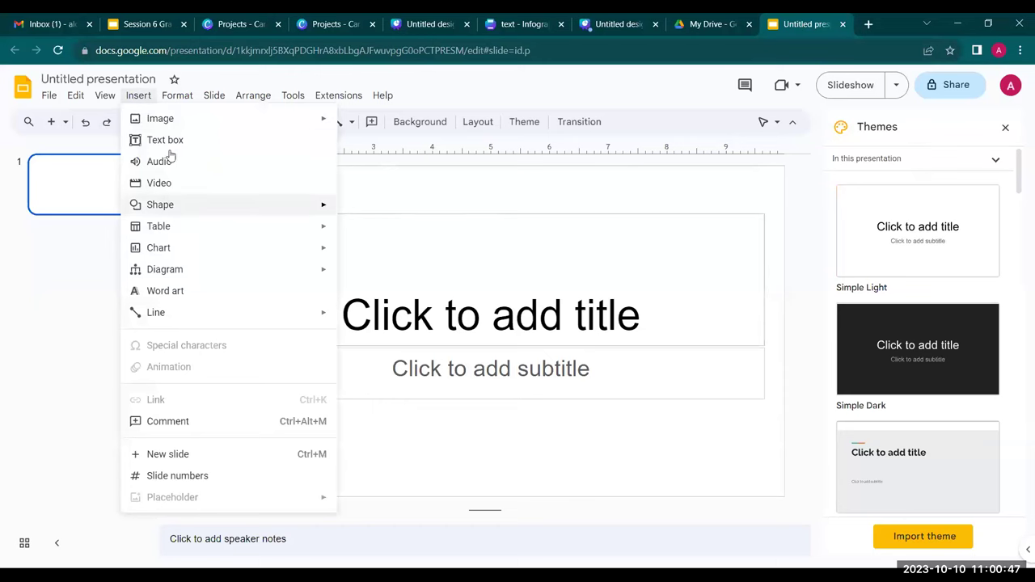
pyautogui.moveTo(165, 120)
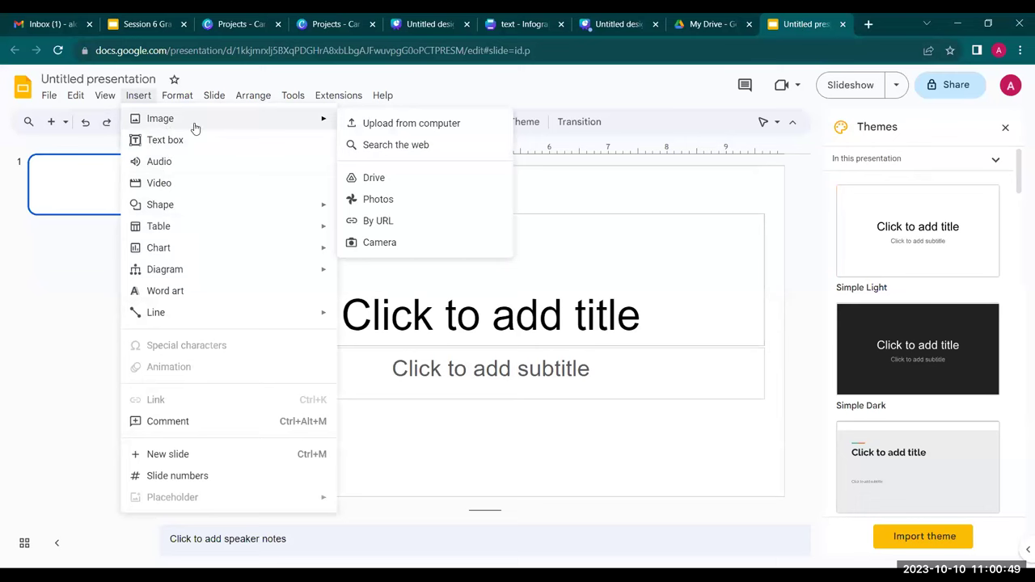
pyautogui.hotkey('alt', 'n')
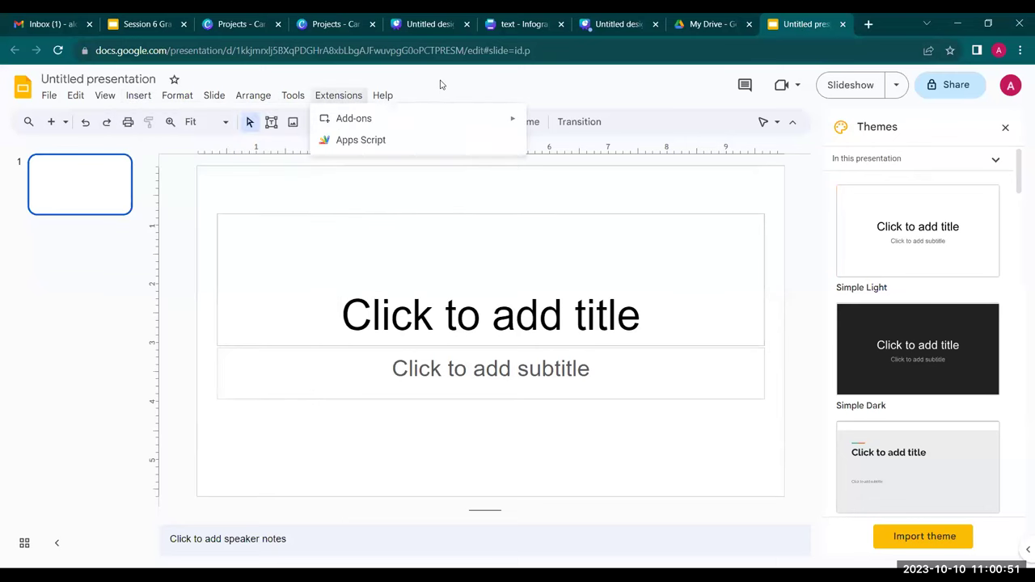
pyautogui.press('Escape')
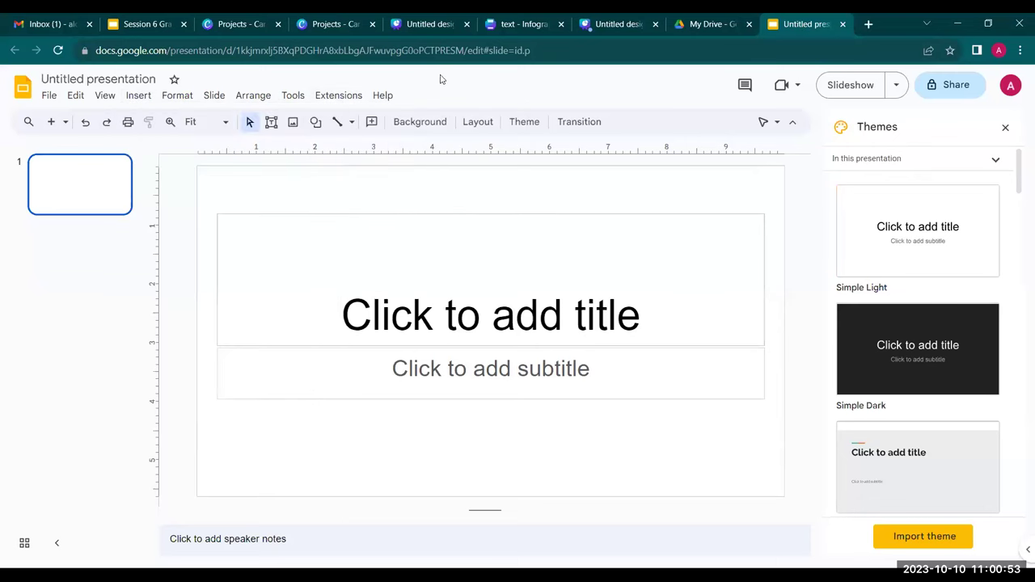
# Step: Switch to Google Drive to review the new-item options, including Google Slides, and return to the untitled presentation
pyautogui.click(711, 18)
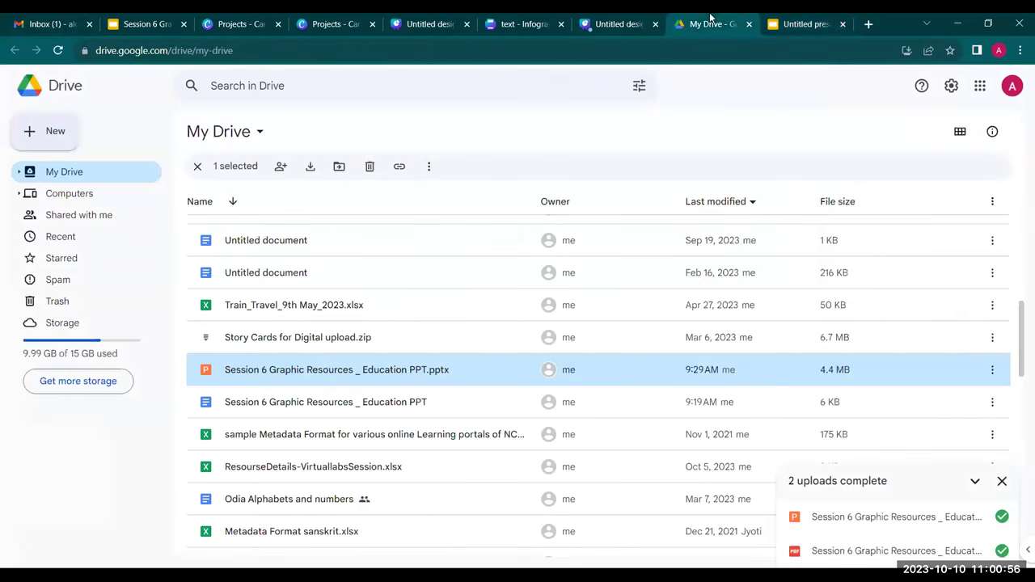
pyautogui.click(48, 139)
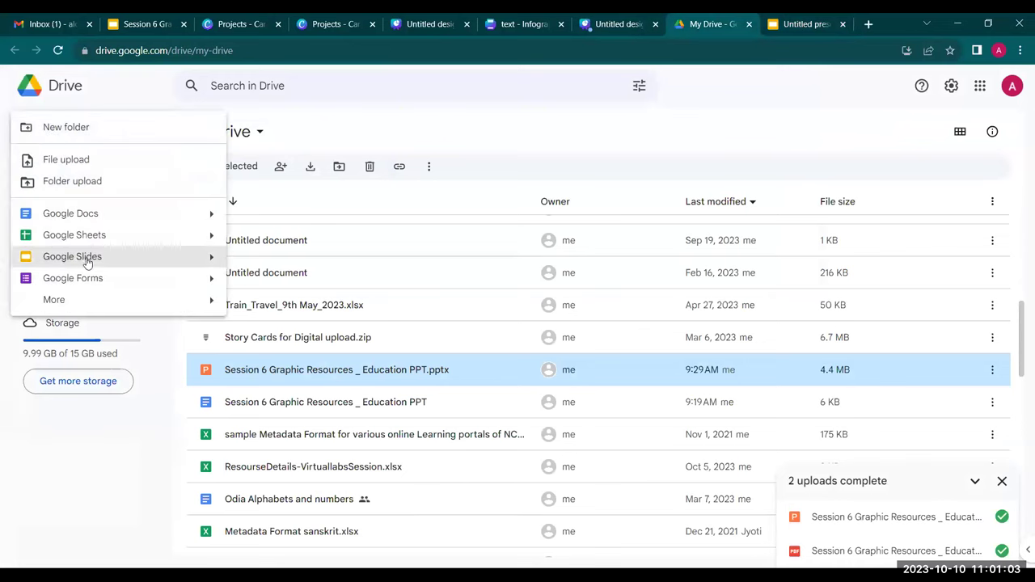
pyautogui.click(806, 24)
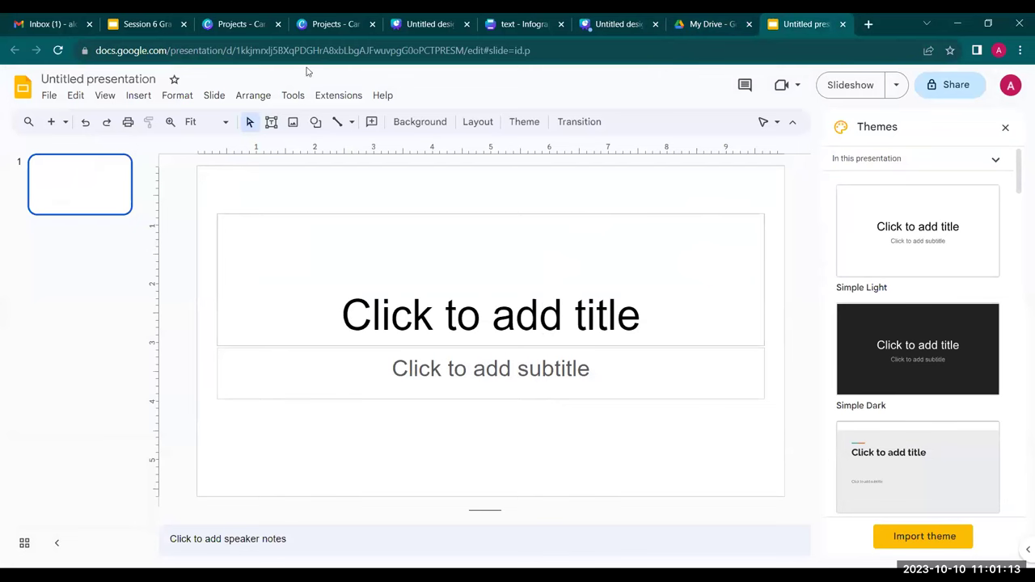
# Step: Switch to Canva's projects overview to view the recent designs and return to the "Goals and Objectives" presentation
pyautogui.click(252, 27)
pyautogui.click(332, 27)
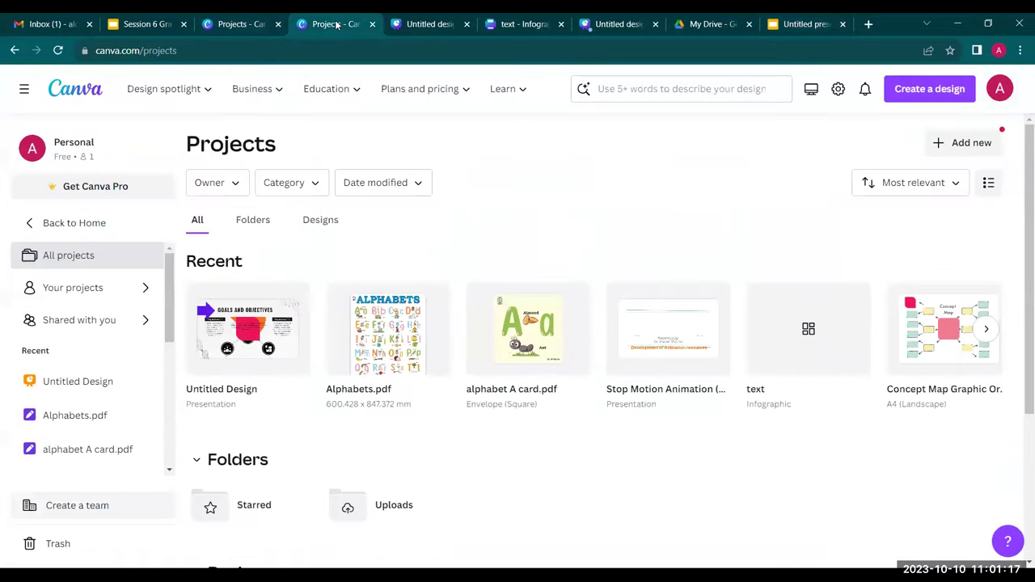
pyautogui.click(417, 24)
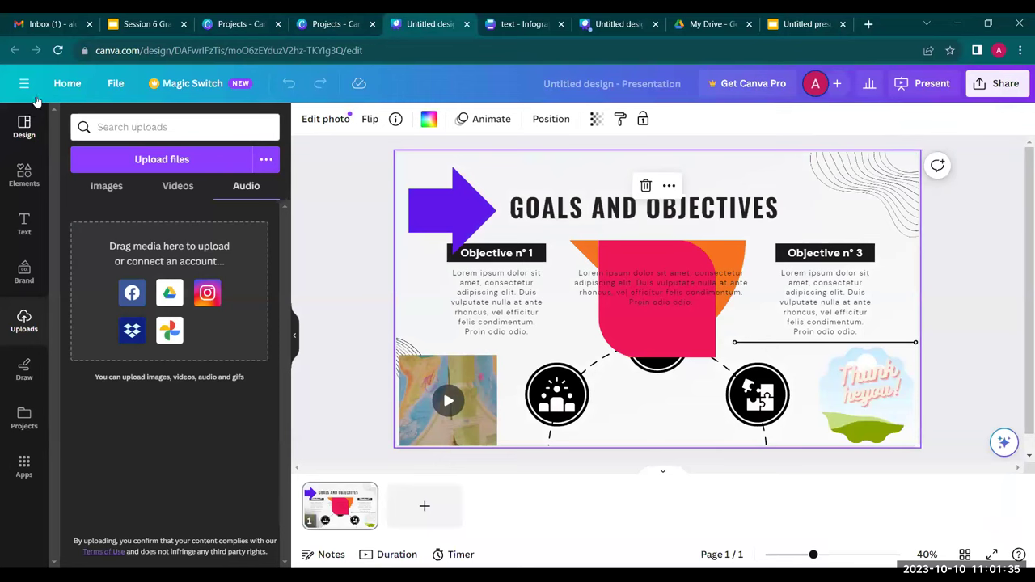
# Step: Leave the design for Canva's home page, view the Presentations and Docs categories, and return to the projects overview
pyautogui.click(67, 84)
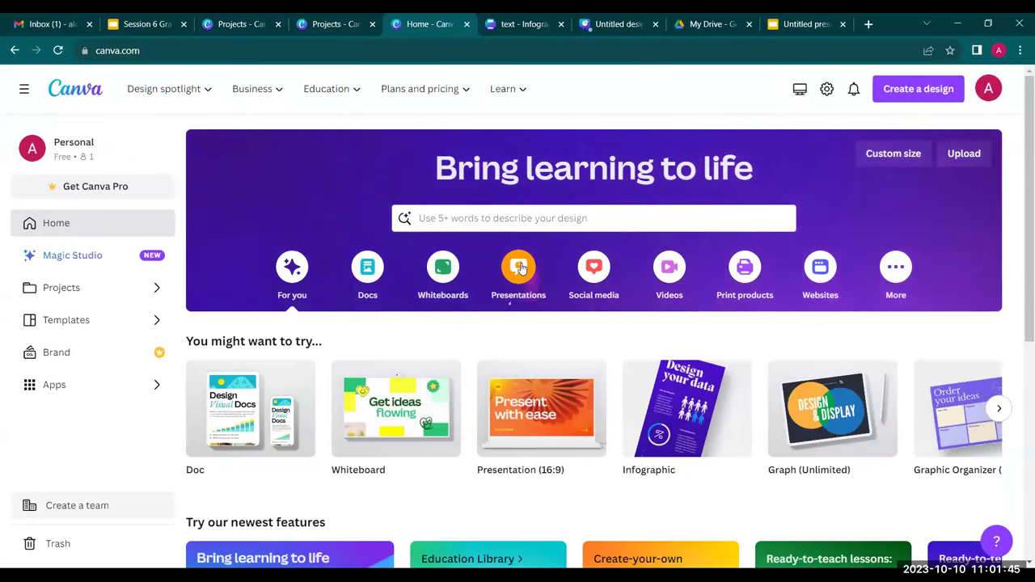
pyautogui.click(518, 271)
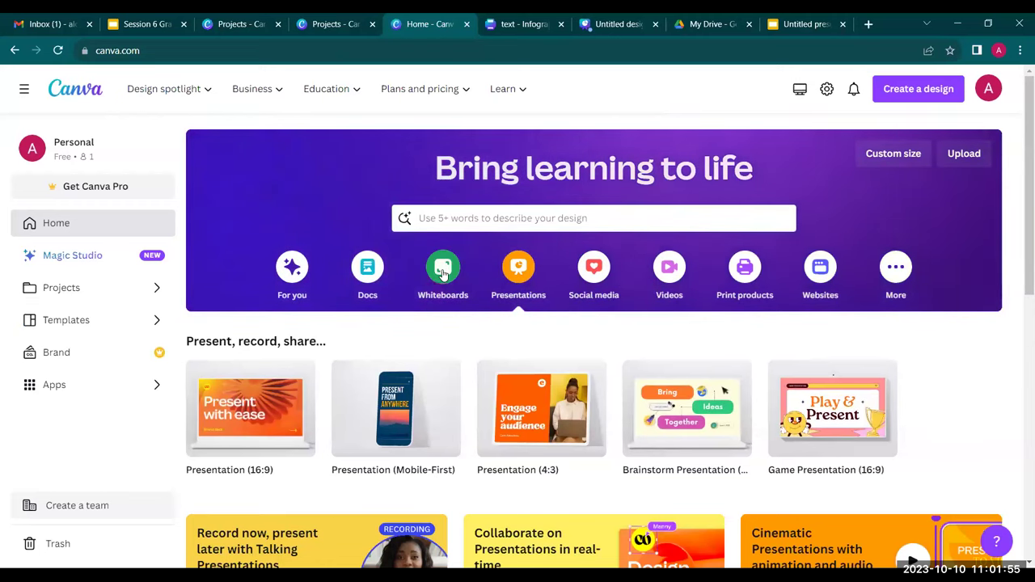
pyautogui.click(362, 281)
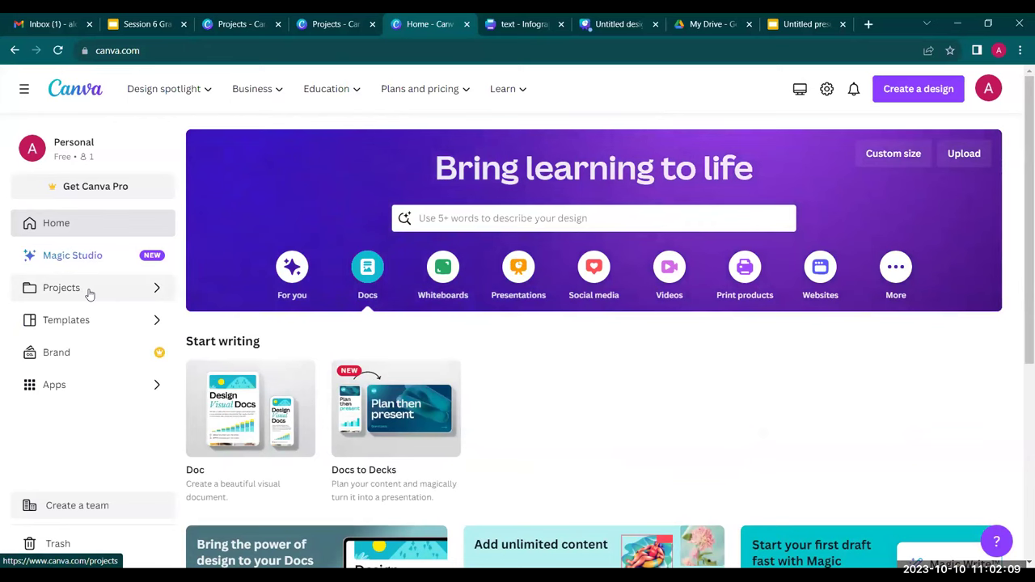
pyautogui.click(335, 23)
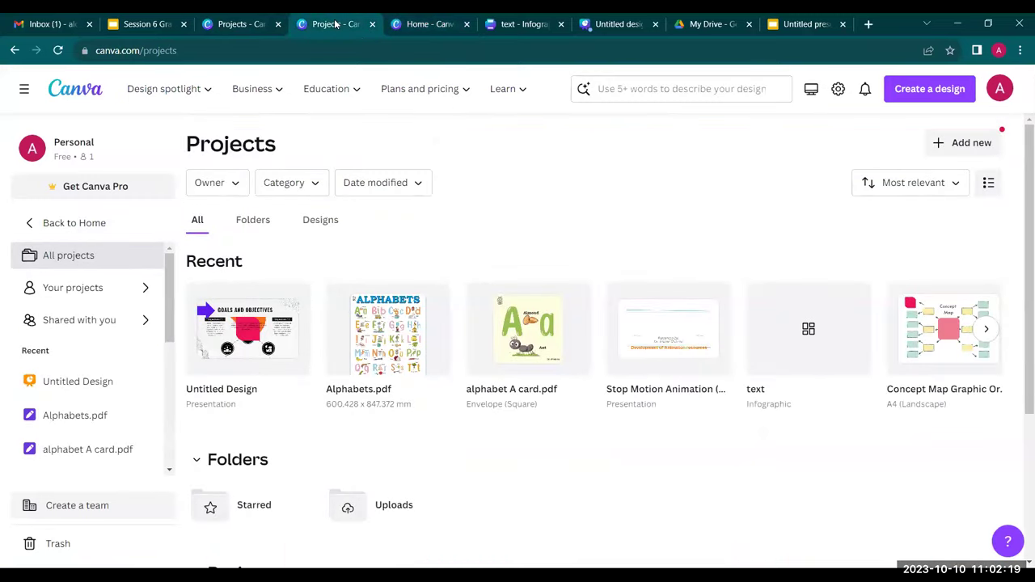
# Step: Search Google for "google input" in a new browser tab, open the Google Input Tools online trial and close its on-screen keyboard
pyautogui.click(868, 25)
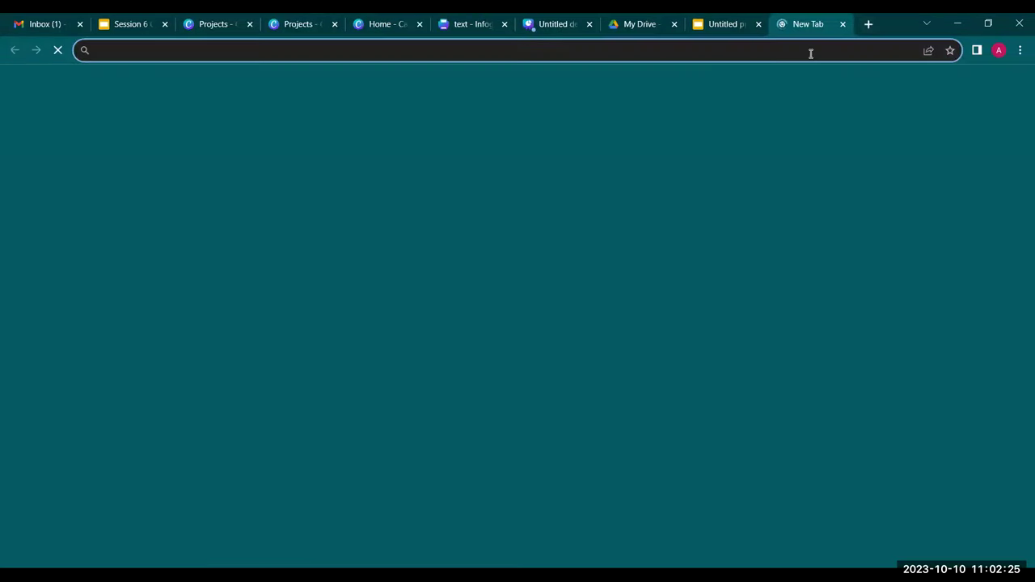
pyautogui.write('go')
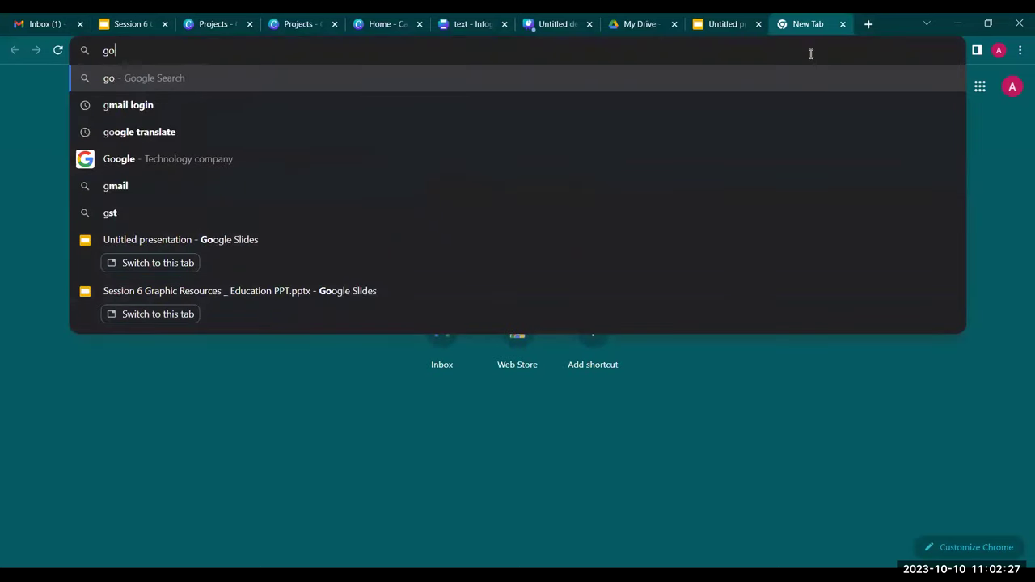
pyautogui.write('ogle')
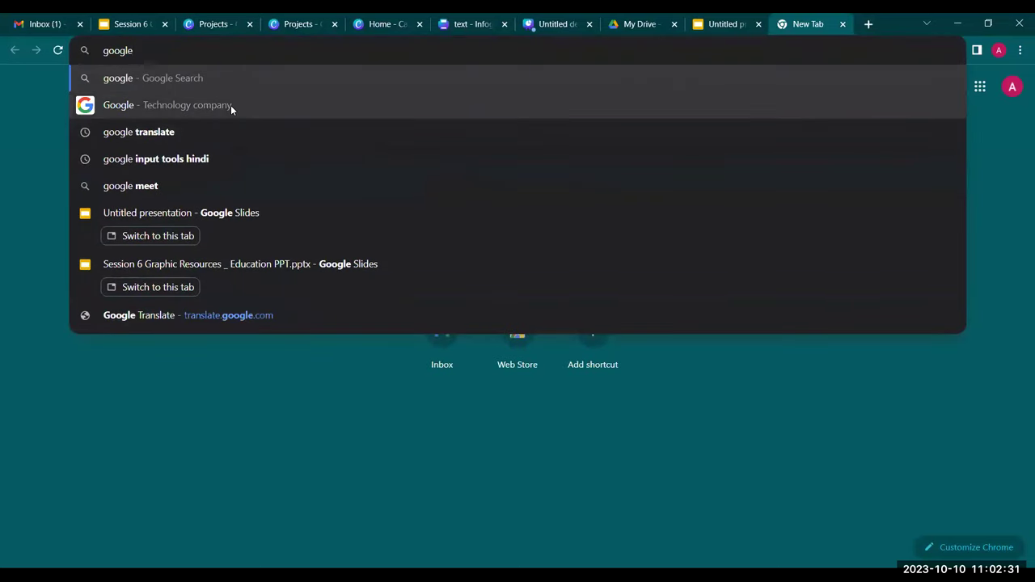
pyautogui.write(' input')
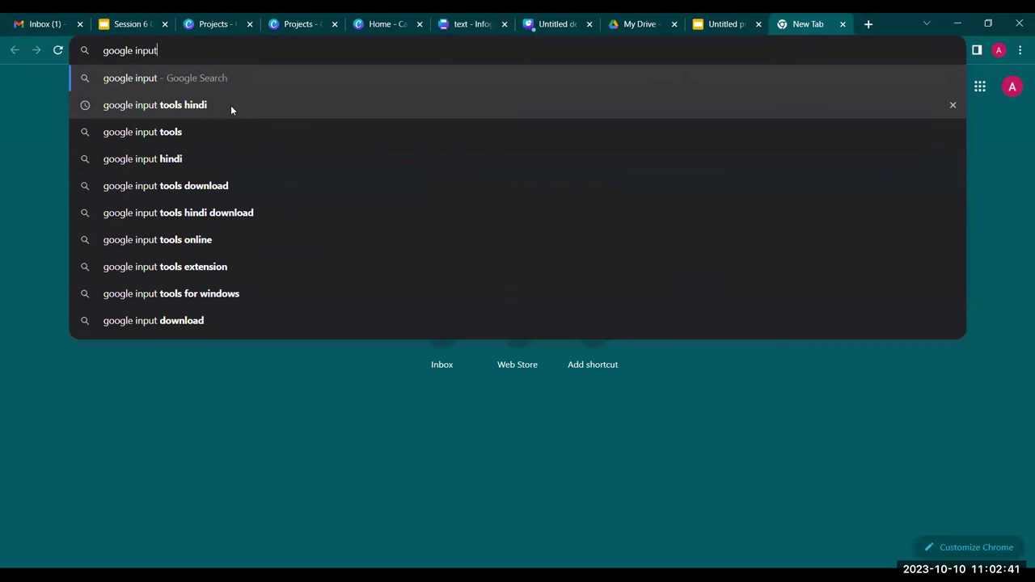
pyautogui.press('Return')
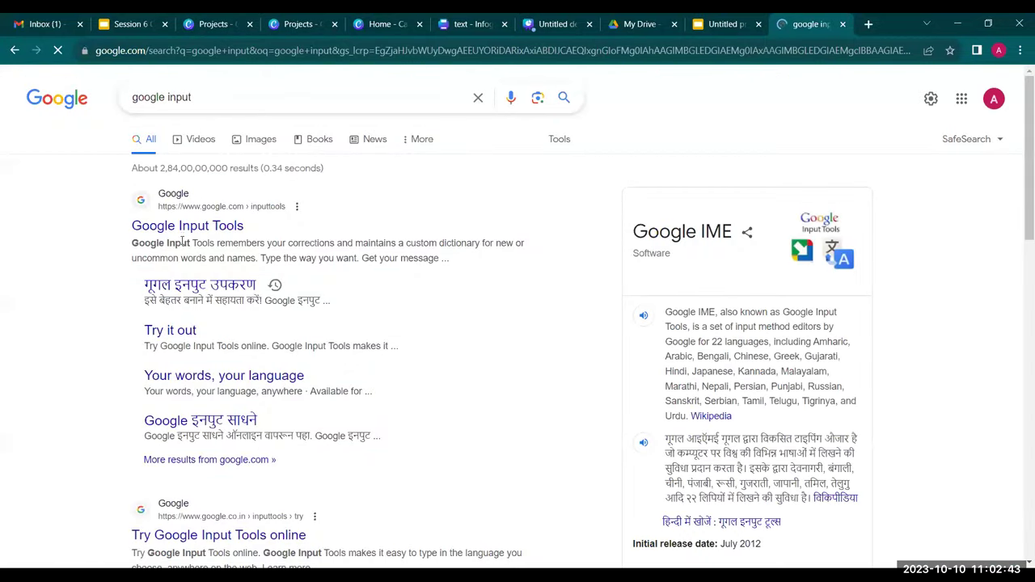
pyautogui.click(186, 229)
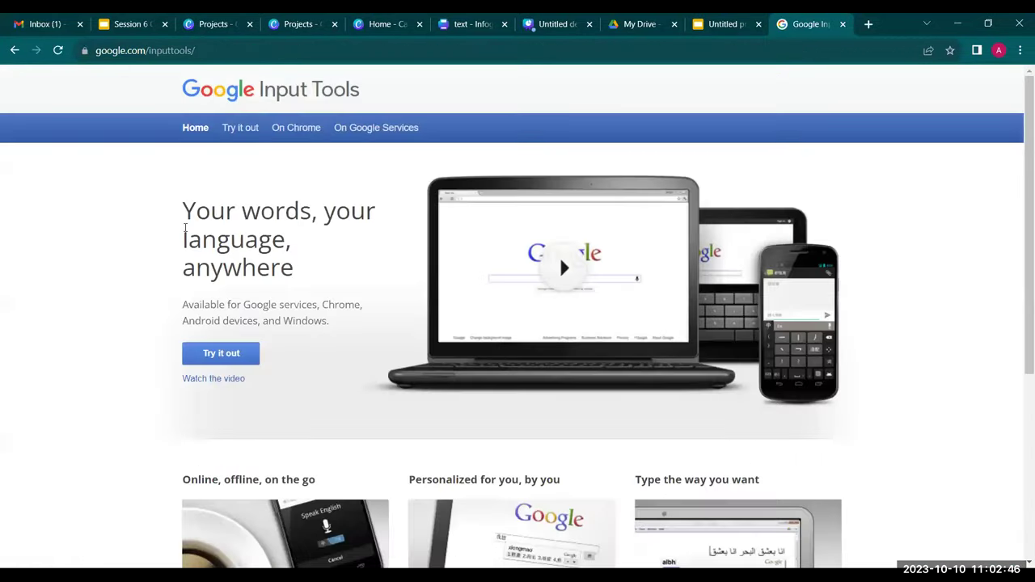
pyautogui.click(228, 356)
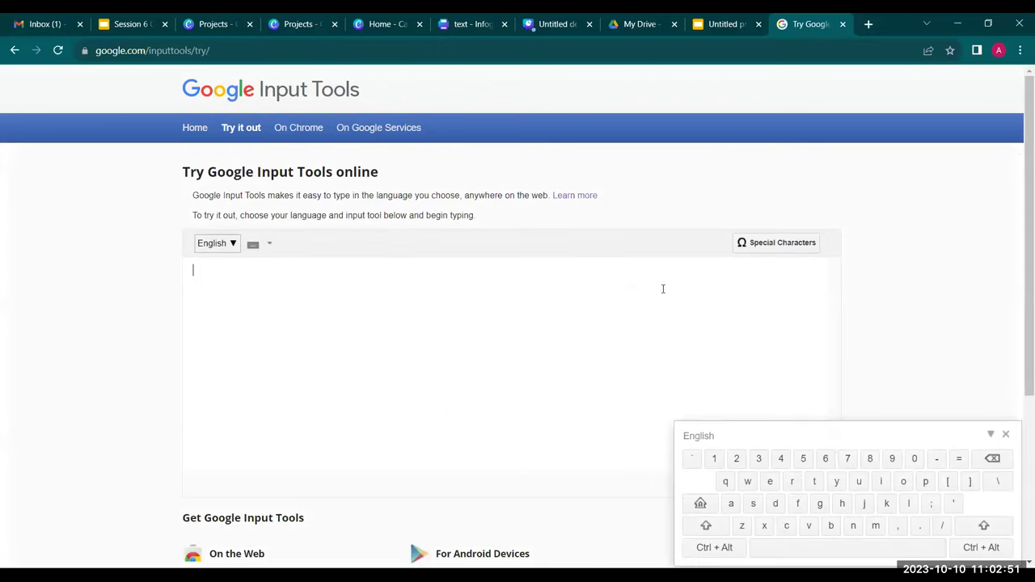
pyautogui.click(1007, 434)
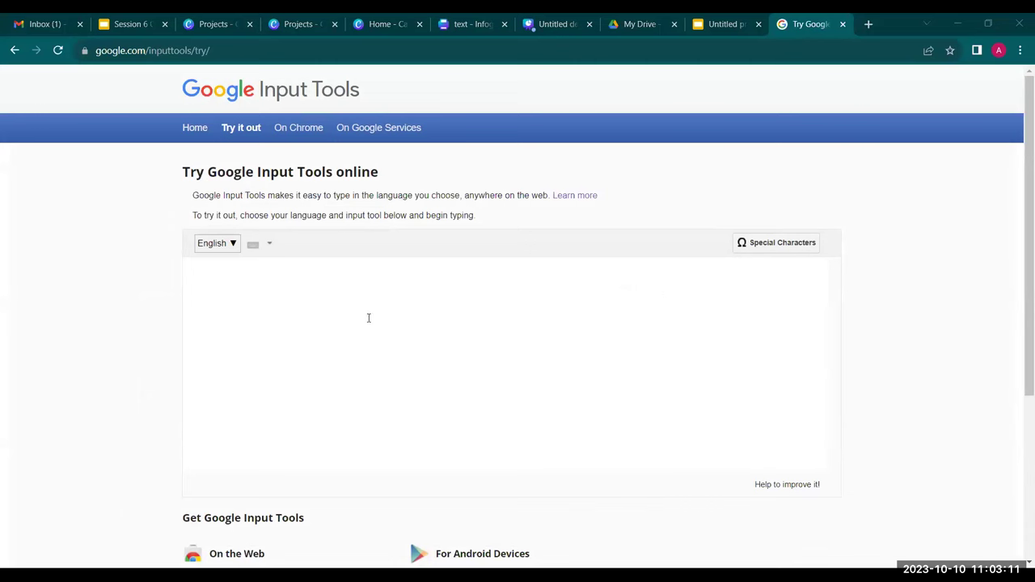
# Step: Switch to Canva's "text" infographic and dismiss the clipboard permission request and the copy-and-paste notice
pyautogui.click(385, 18)
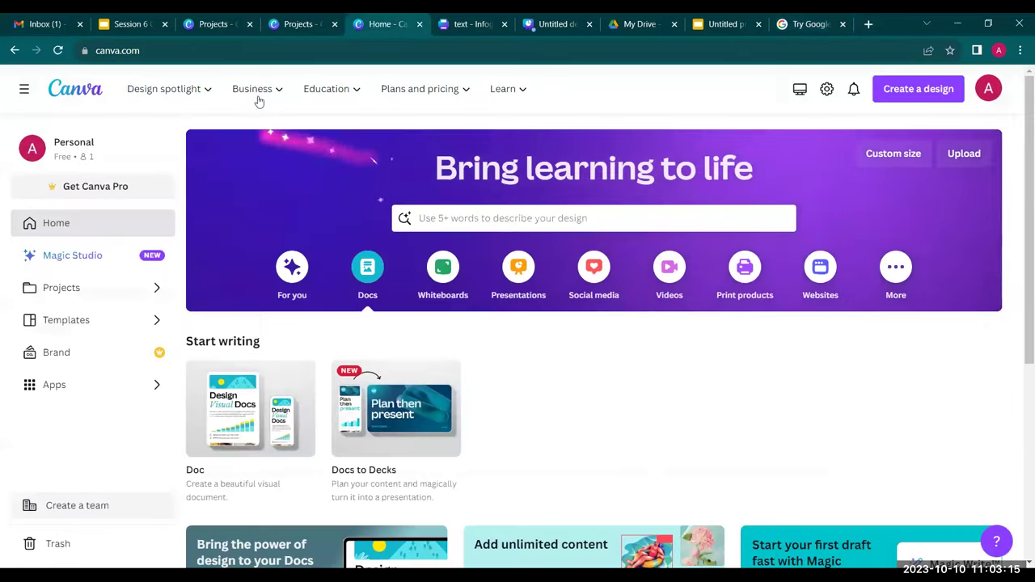
pyautogui.click(471, 25)
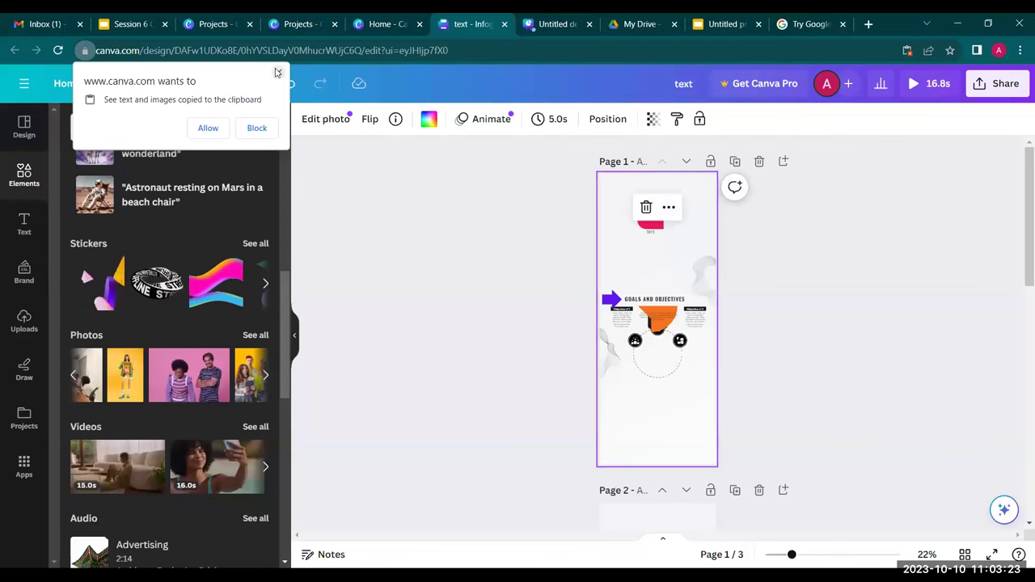
pyautogui.click(711, 267)
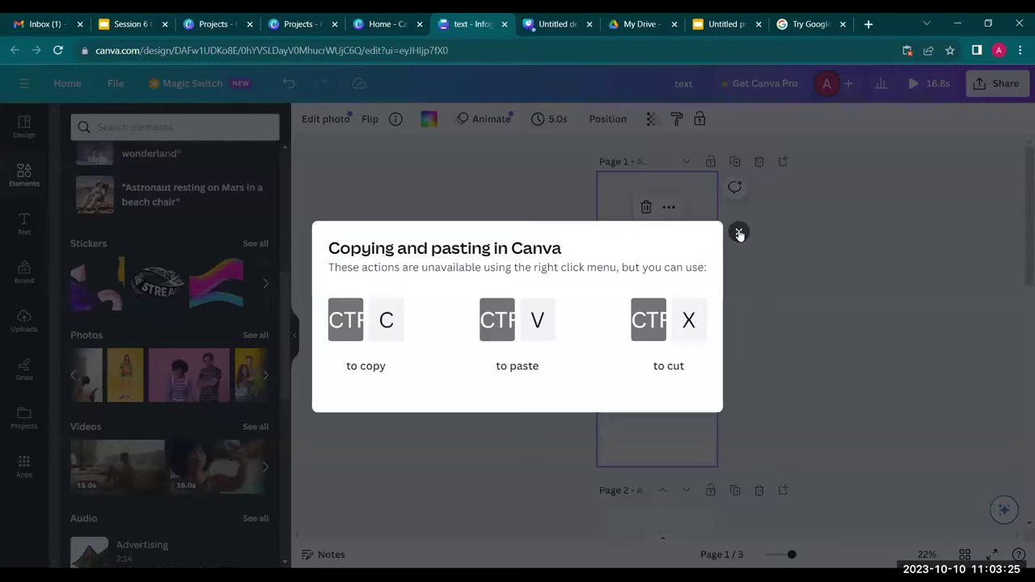
pyautogui.click(739, 233)
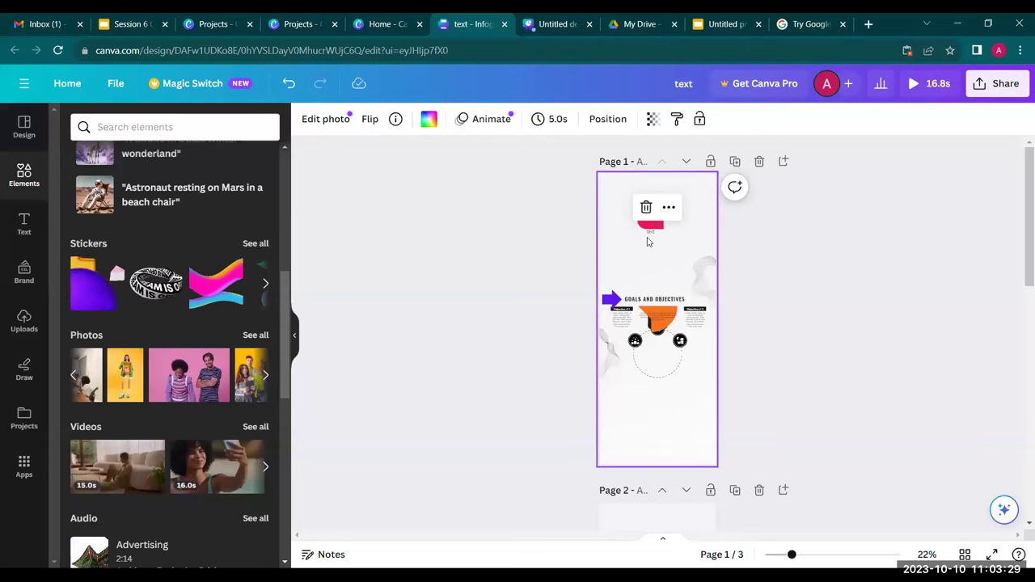
# Step: Switch to Google Input Tools, set the language to Hindi, and transliterate "hello" into "हेलो", selecting the text for copying
pyautogui.click(805, 27)
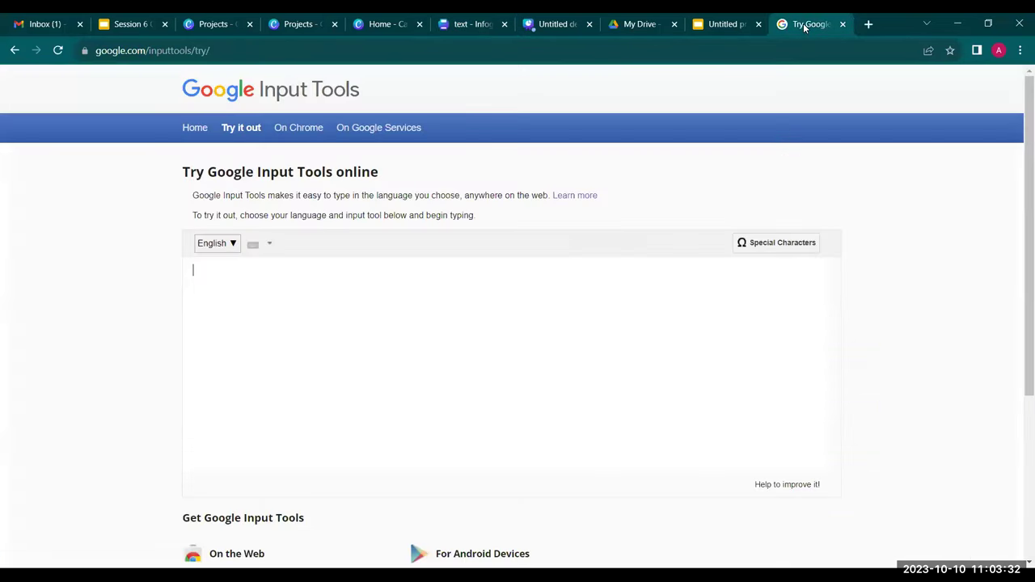
pyautogui.click(231, 244)
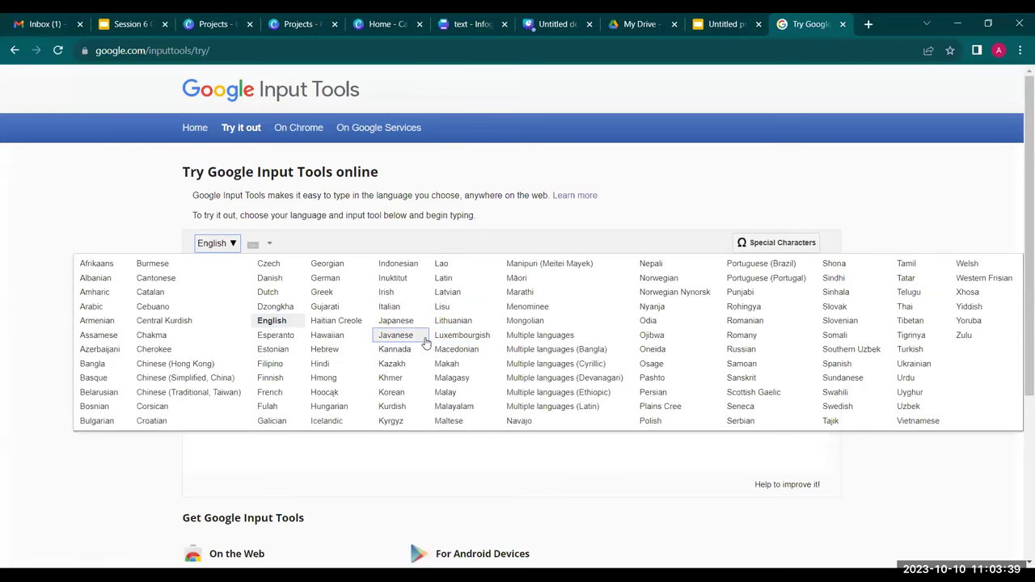
pyautogui.click(343, 365)
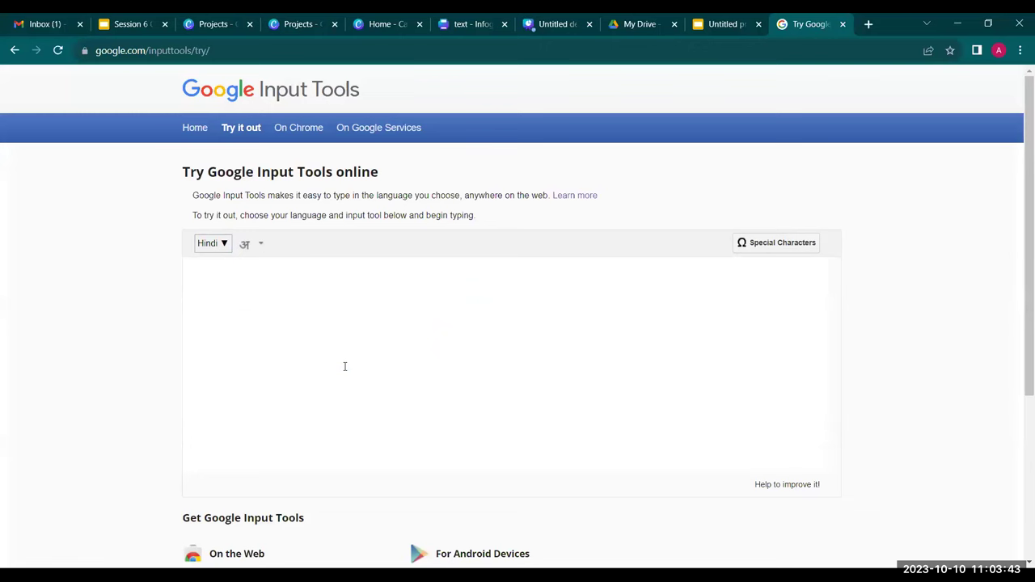
pyautogui.write('hello')
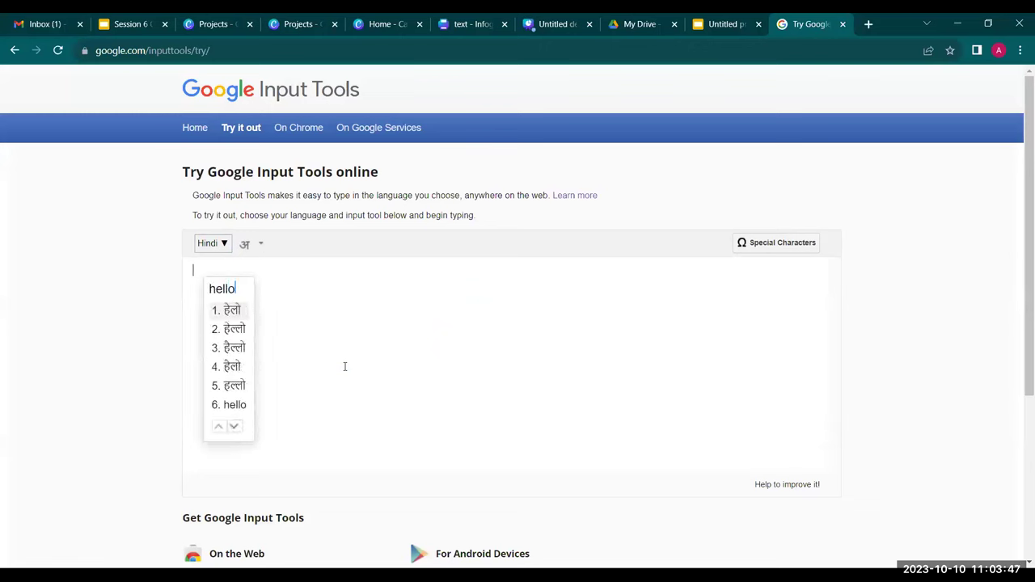
pyautogui.press('space')
pyautogui.hotkey('ctrl', 'a')
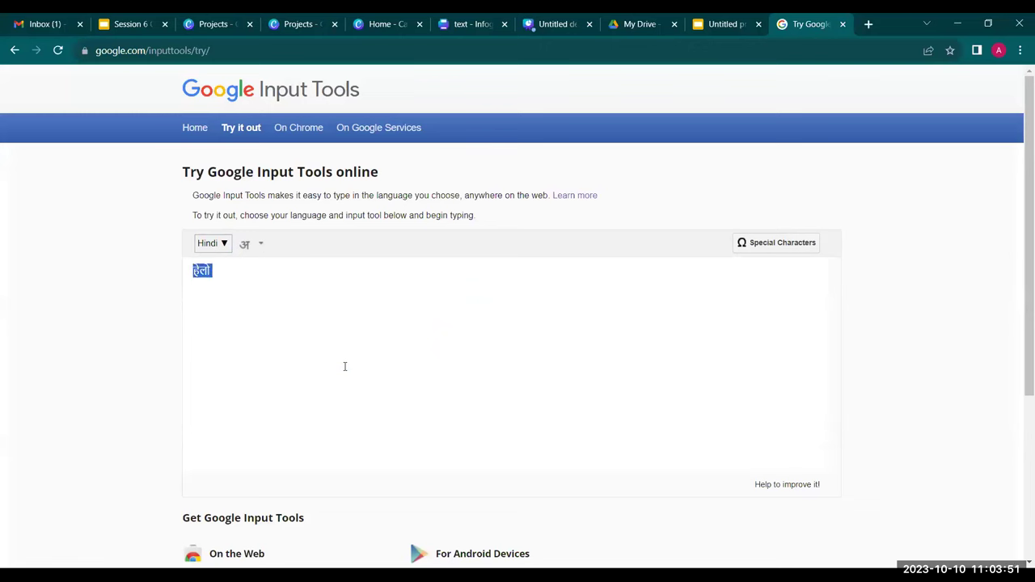
# Step: Switch to Canva's "Goals and Objectives" presentation and dismiss both prompts about opening it in the desktop app
pyautogui.click(552, 24)
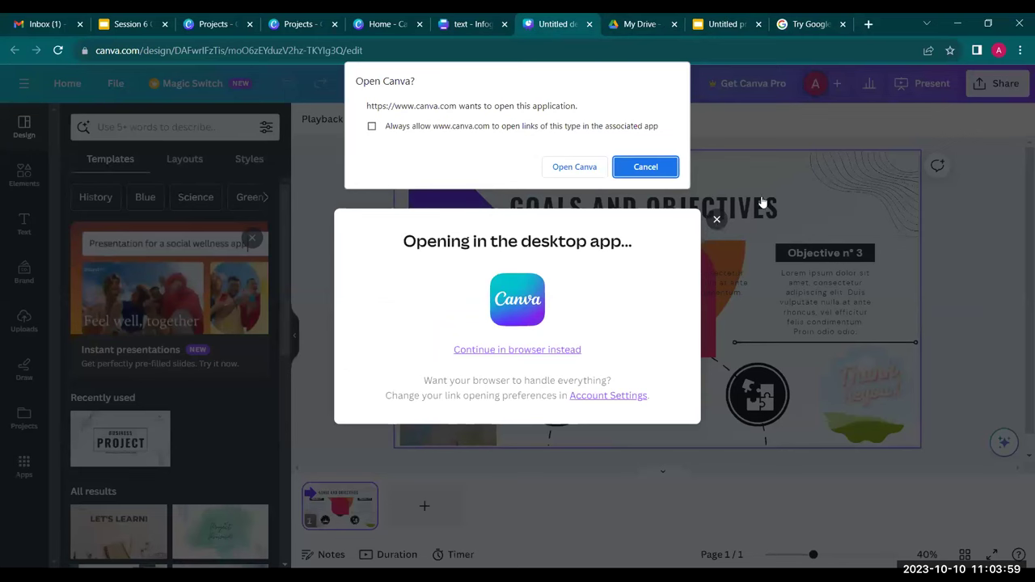
pyautogui.click(637, 167)
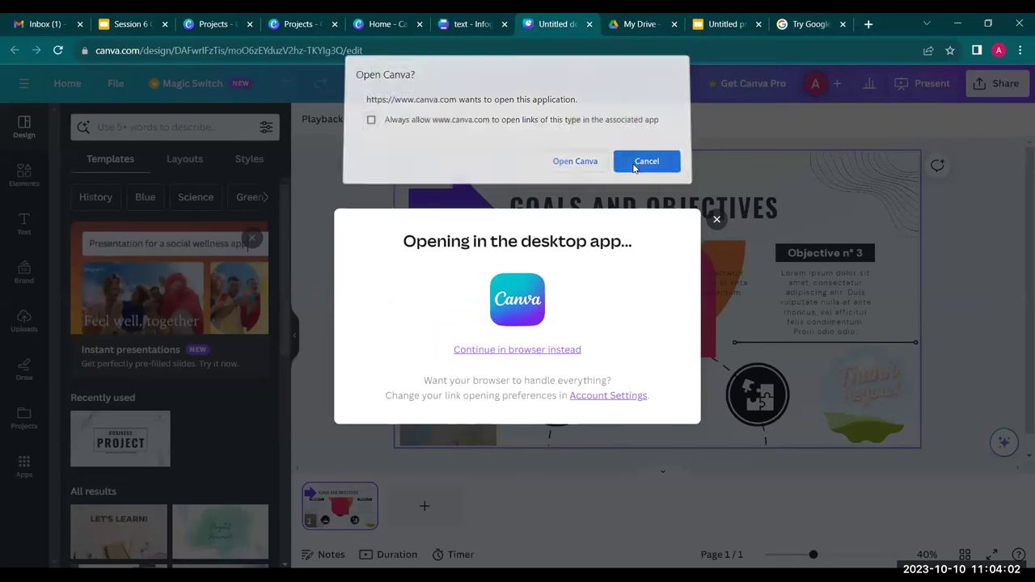
pyautogui.click(715, 220)
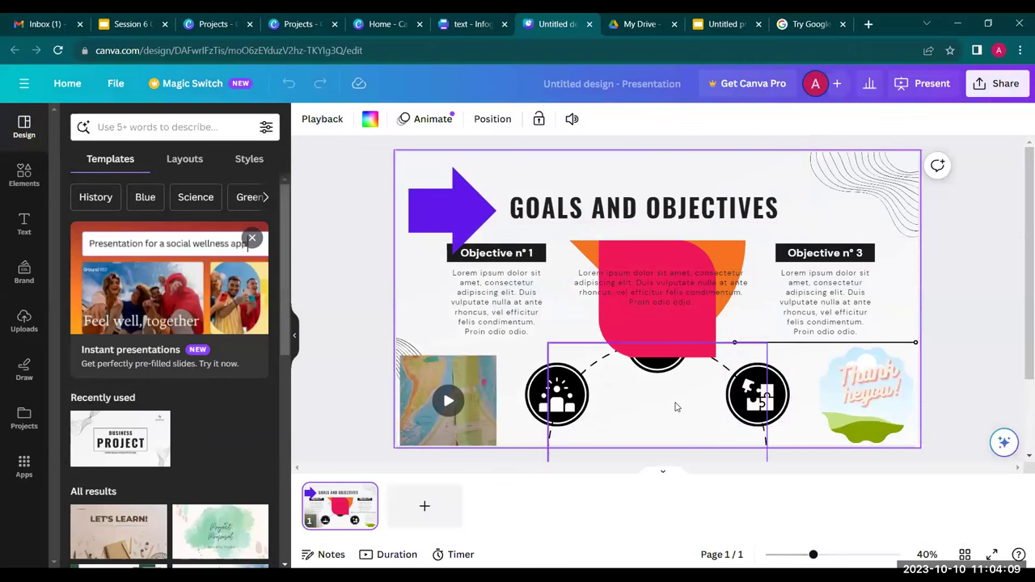
# Step: Move the large dashed circle up and shrink it to fit between the two lower black icons
pyautogui.click(660, 364)
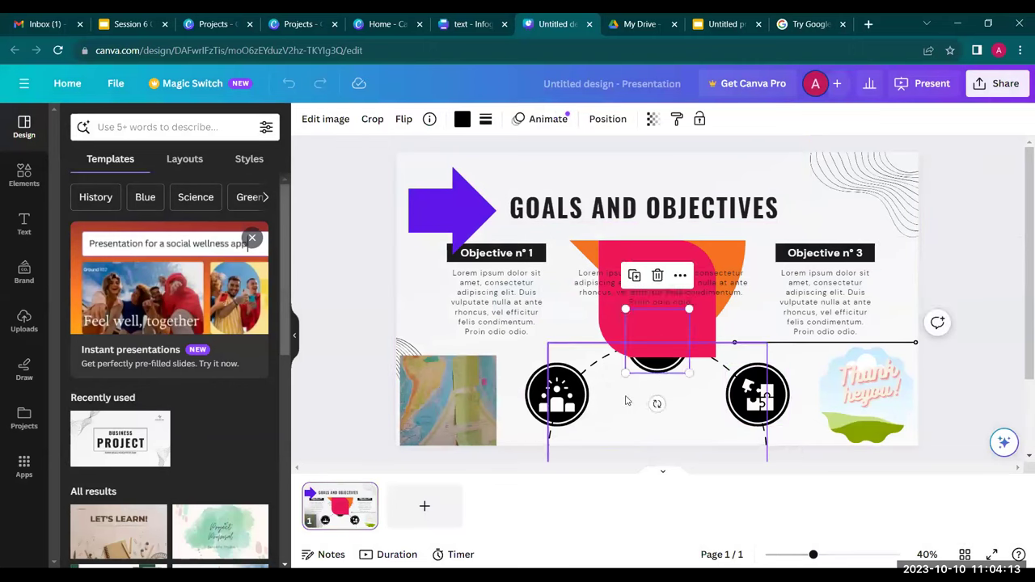
pyautogui.moveTo(618, 353); pyautogui.dragTo(575, 275)
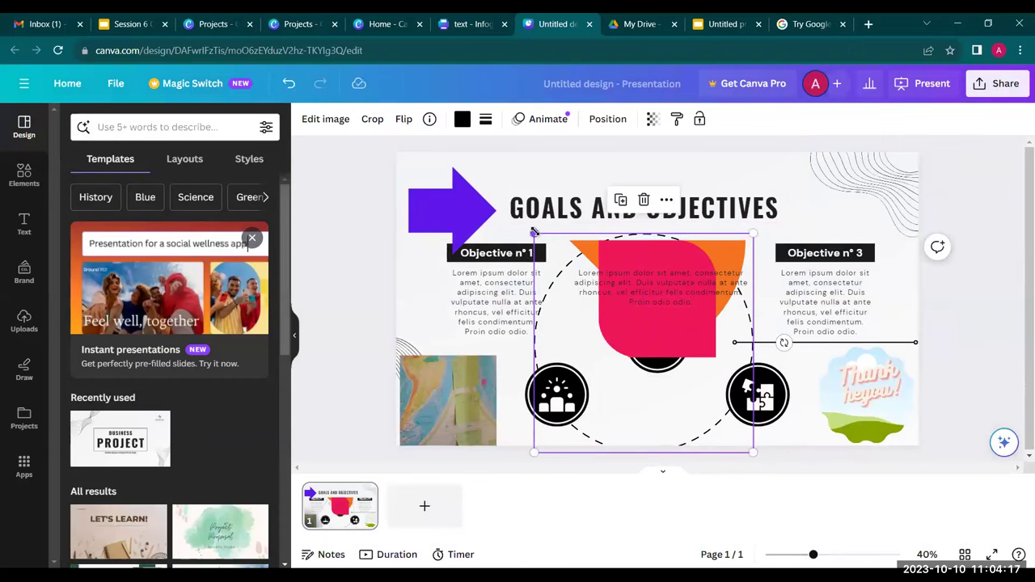
pyautogui.moveTo(534, 235); pyautogui.dragTo(626, 325)
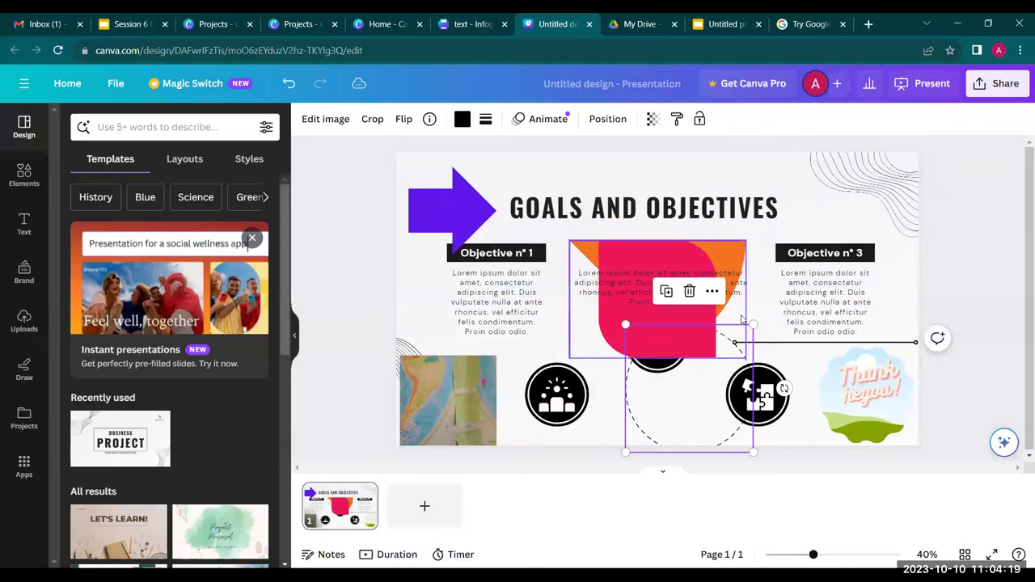
pyautogui.moveTo(753, 323); pyautogui.dragTo(701, 366)
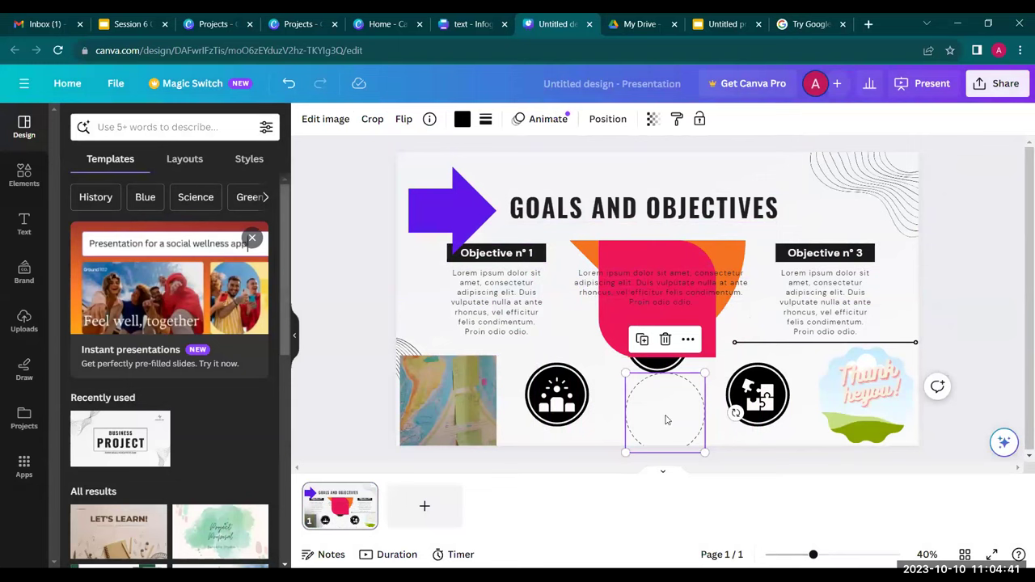
pyautogui.moveTo(625, 452); pyautogui.dragTo(635, 442)
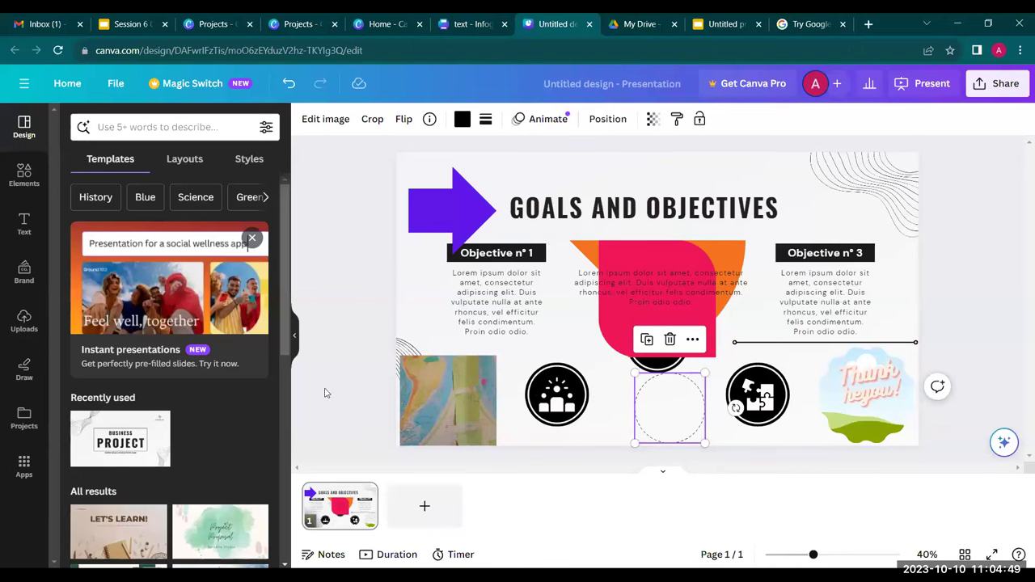
pyautogui.scroll(-1, 214, 443)
pyautogui.scroll(-1, 214, 443)
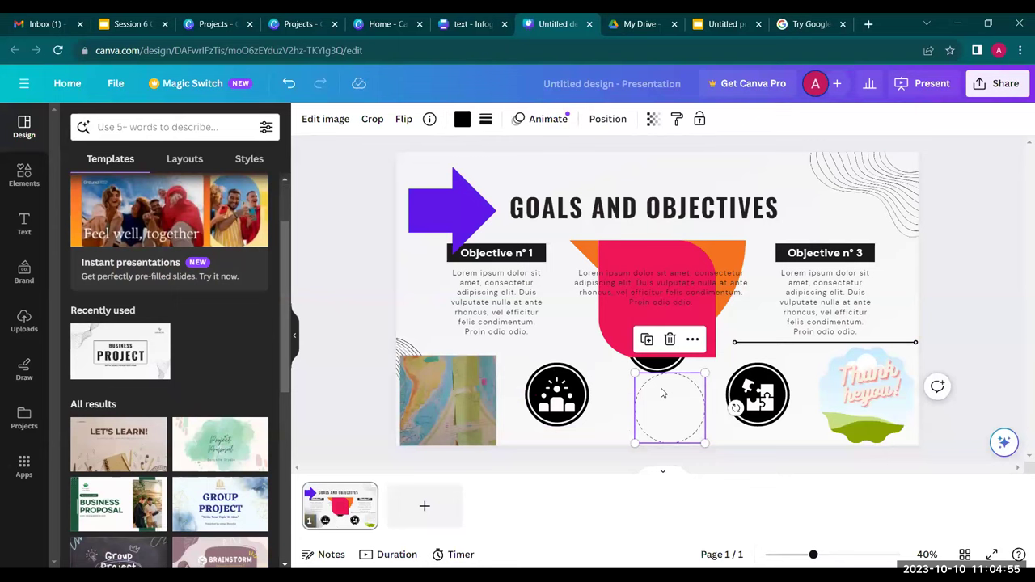
# Step: Paste the Hindi text "हेलो" onto the slide and place it inside the small dashed circle
pyautogui.hotkey('ctrl', 'v')
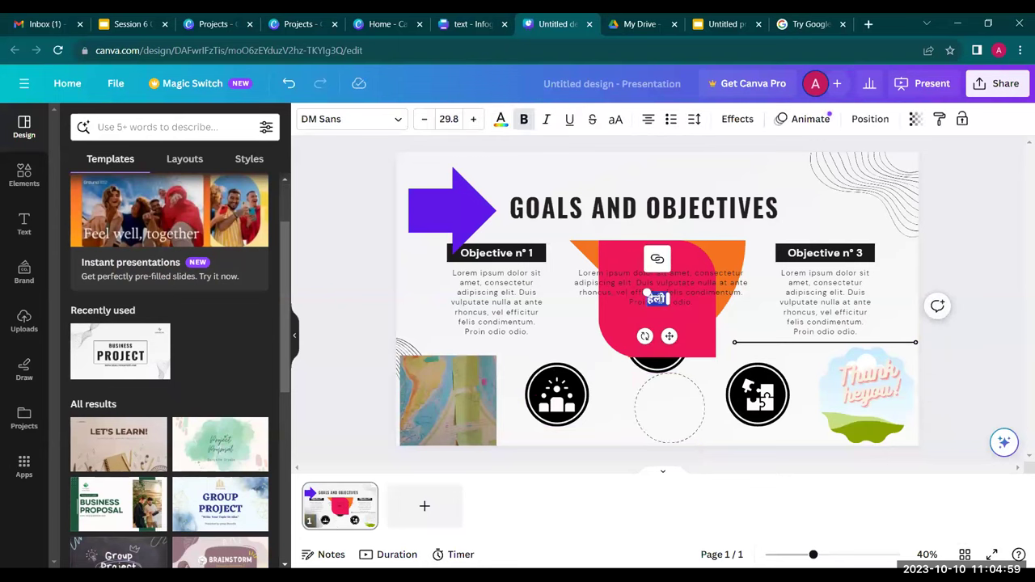
pyautogui.doubleClick(647, 292)
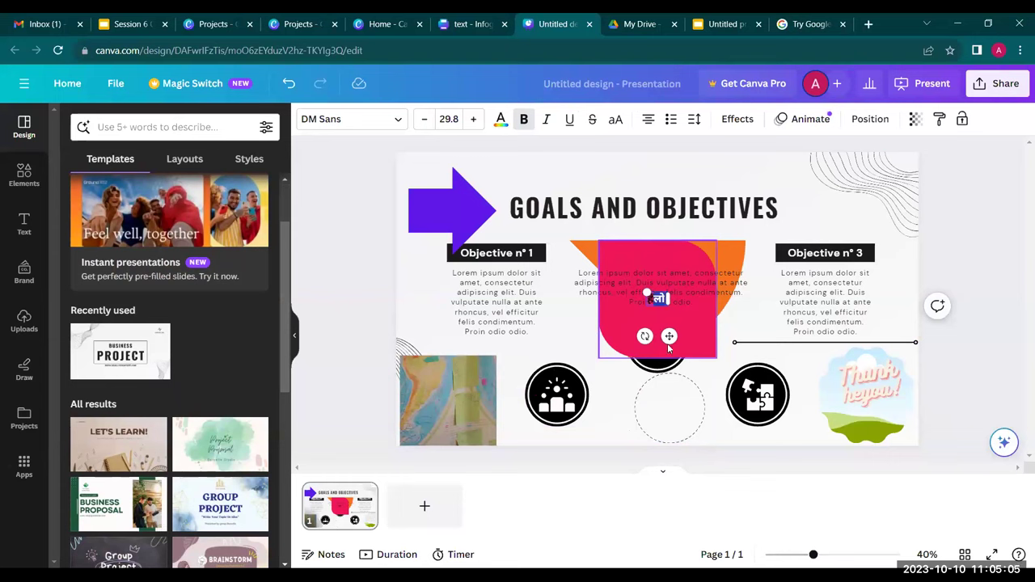
pyautogui.click(714, 185)
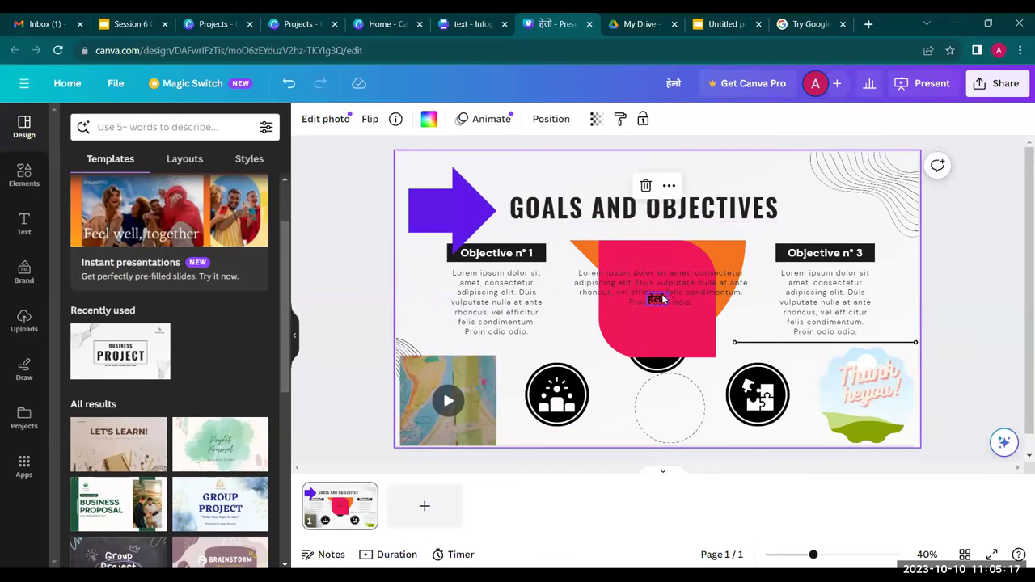
pyautogui.moveTo(664, 299); pyautogui.dragTo(668, 402)
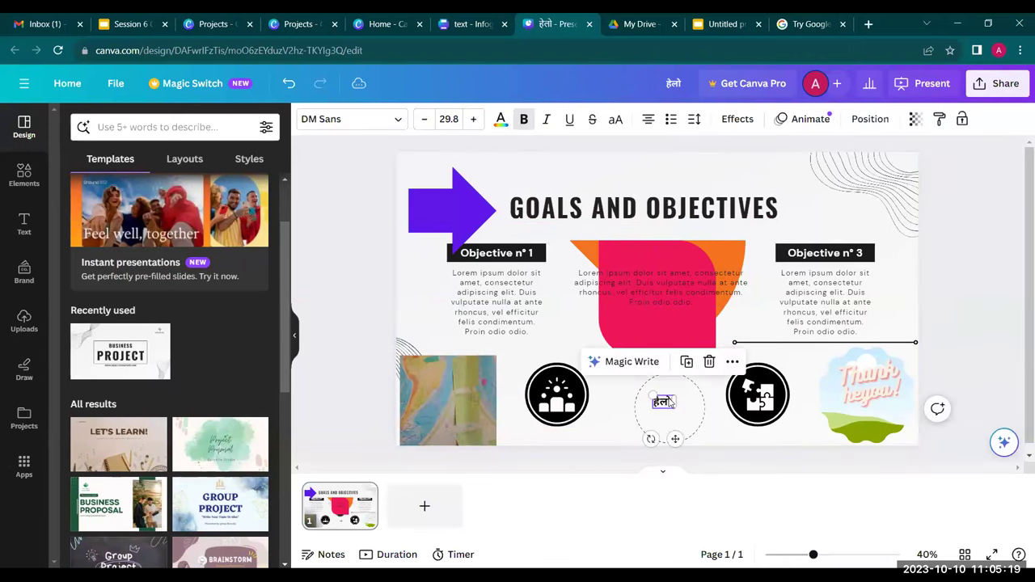
pyautogui.click(619, 417)
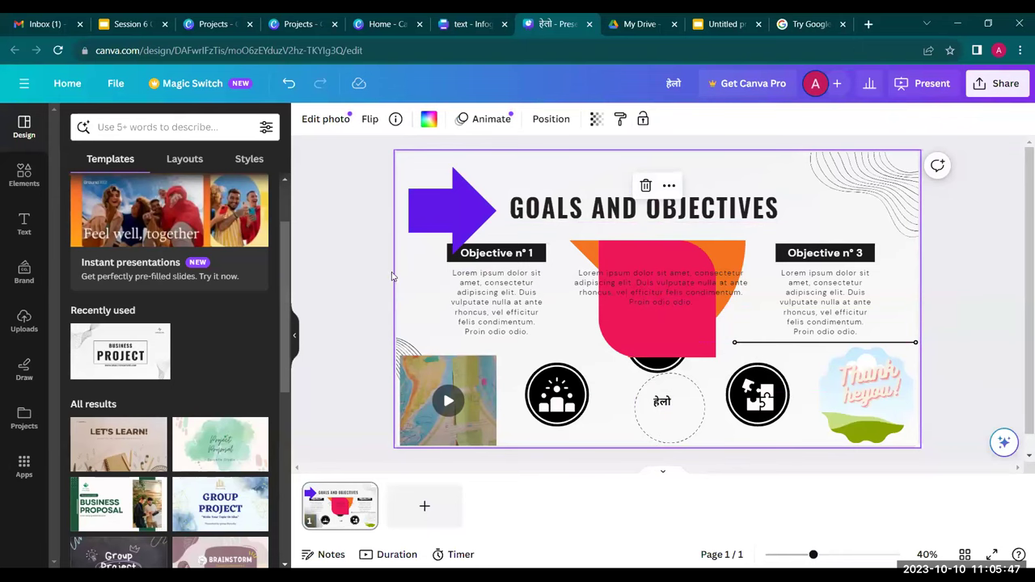
# Step: View and close the design's sharing options, and move the purple arrow slightly up beside the title
pyautogui.click(1006, 88)
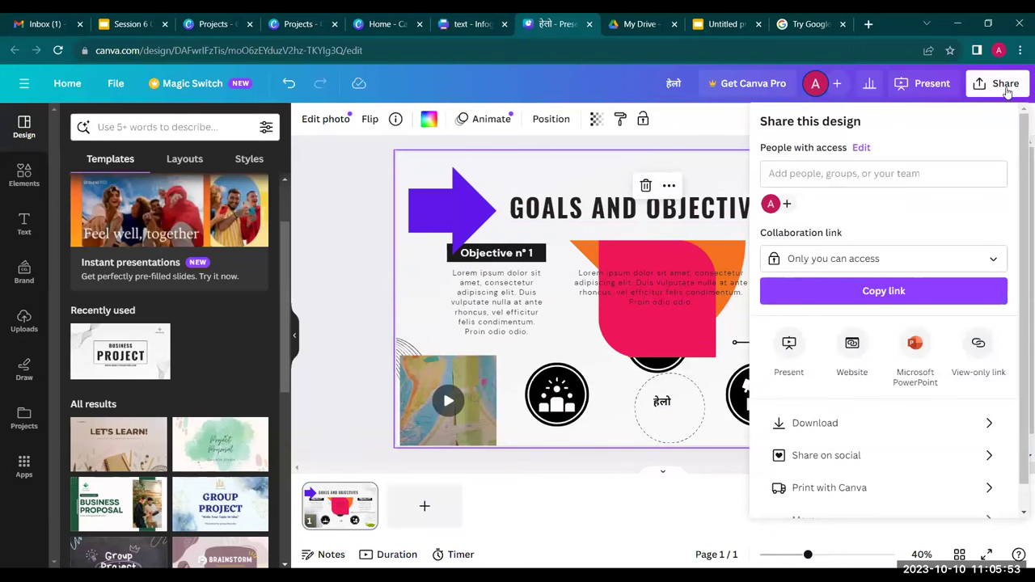
pyautogui.click(356, 196)
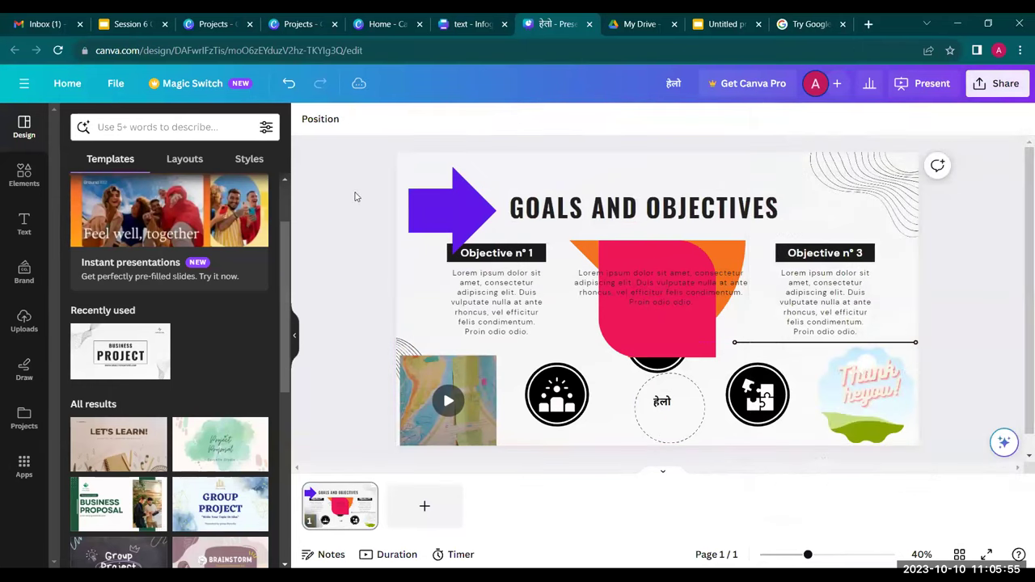
pyautogui.moveTo(461, 202); pyautogui.dragTo(461, 192)
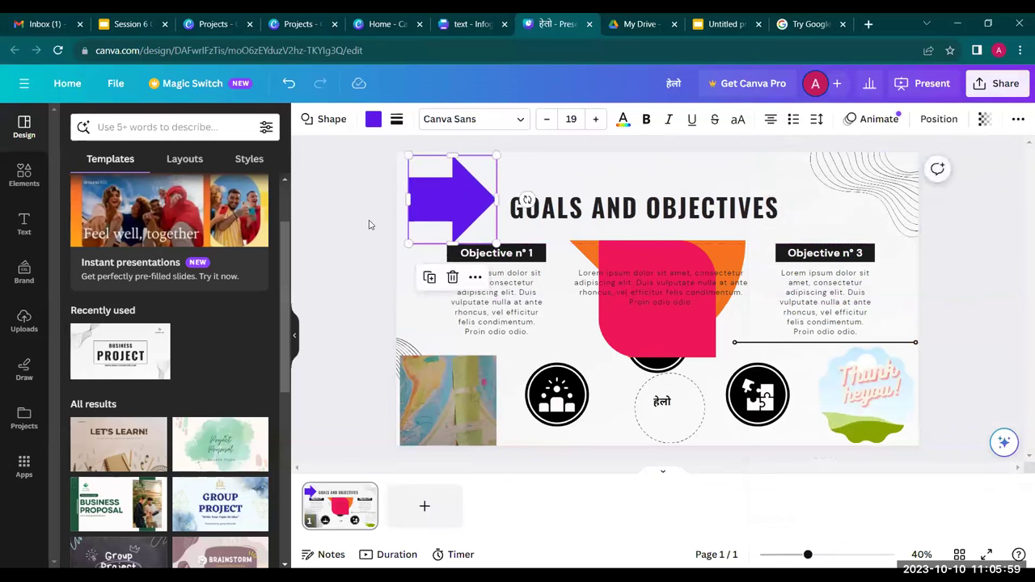
pyautogui.click(370, 224)
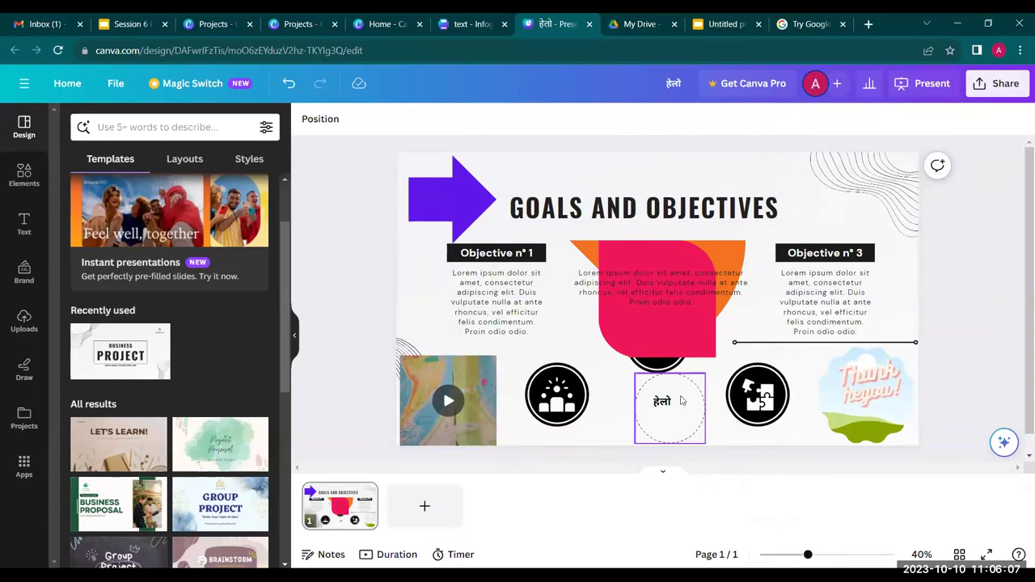
# Step: Examine the sharing and download options for the presentation and close them
pyautogui.click(999, 86)
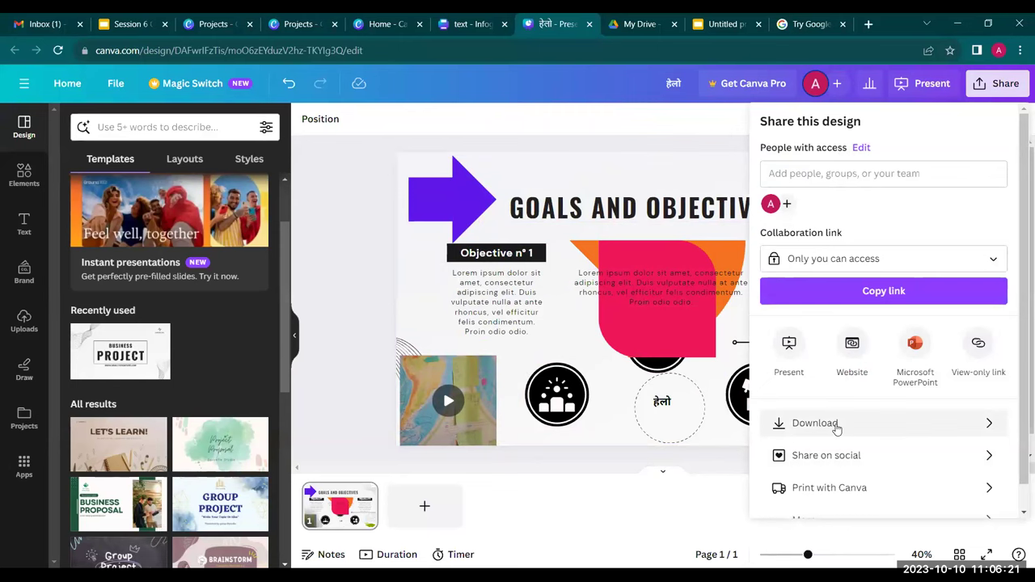
pyautogui.click(345, 167)
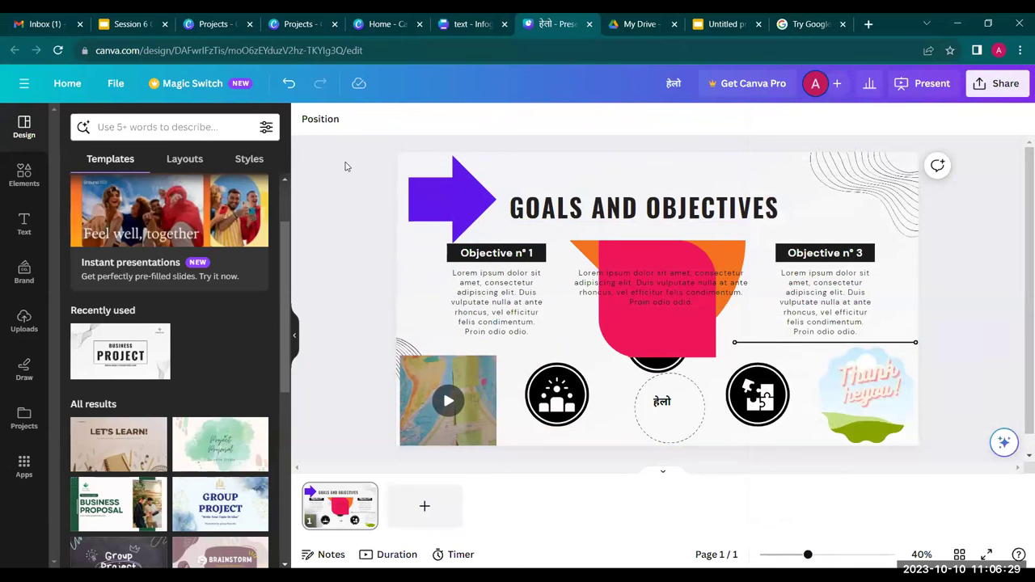
pyautogui.click(995, 88)
pyautogui.click(988, 89)
pyautogui.click(987, 91)
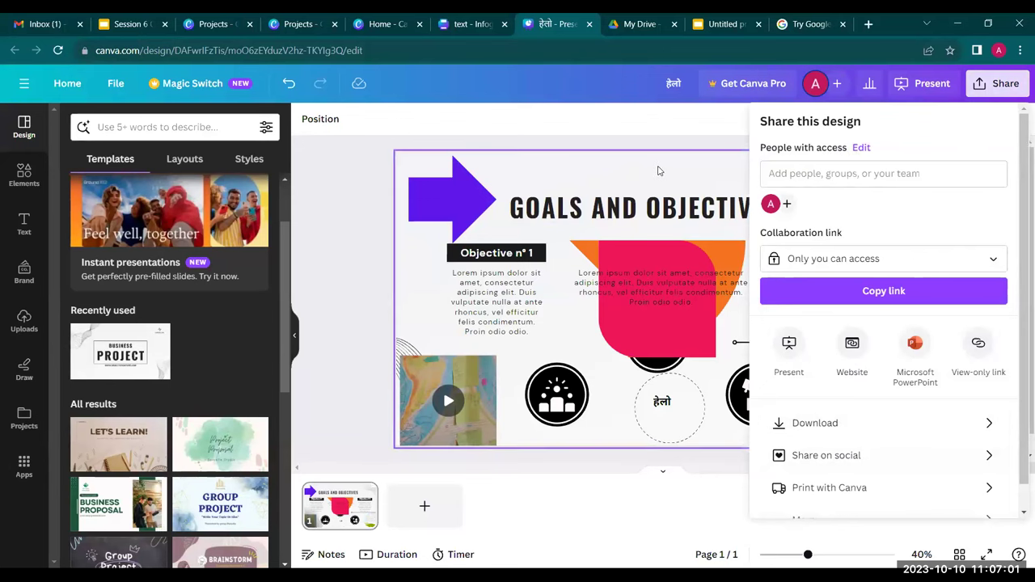
pyautogui.click(637, 122)
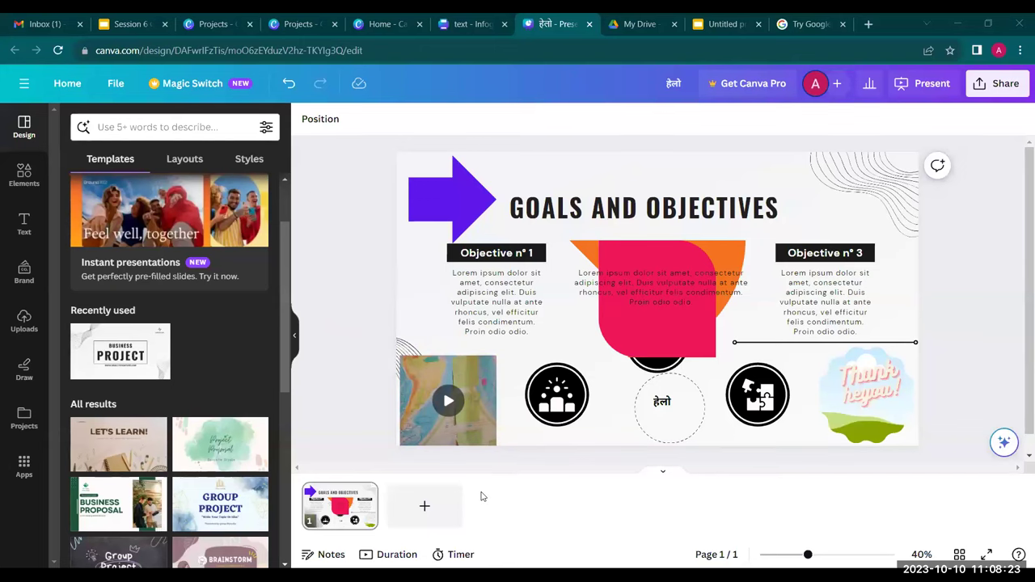
# Step: Nudge the pink rounded shape slightly up and to the right over the orange shape
pyautogui.moveTo(468, 416)
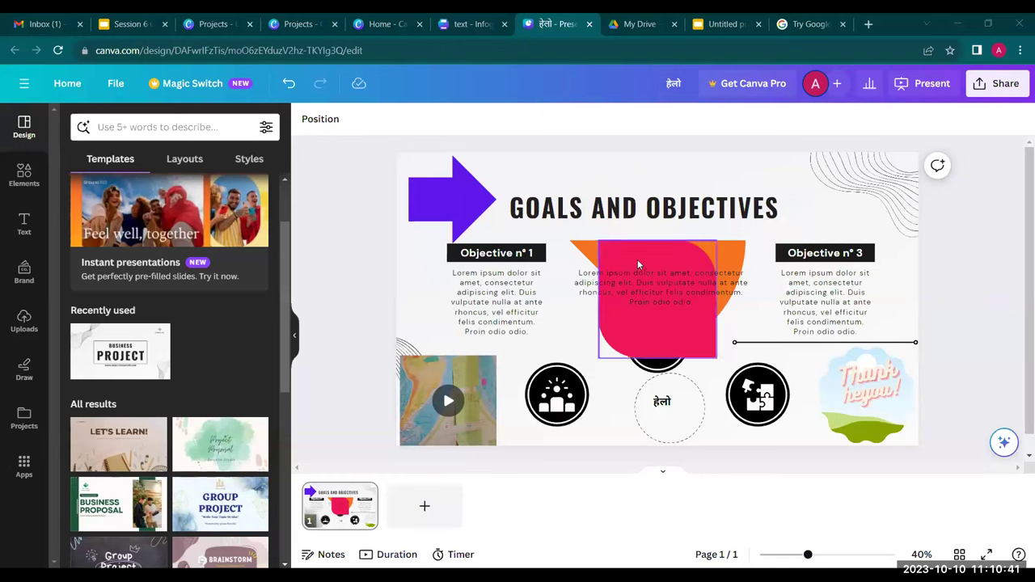
pyautogui.moveTo(638, 259); pyautogui.dragTo(638, 257)
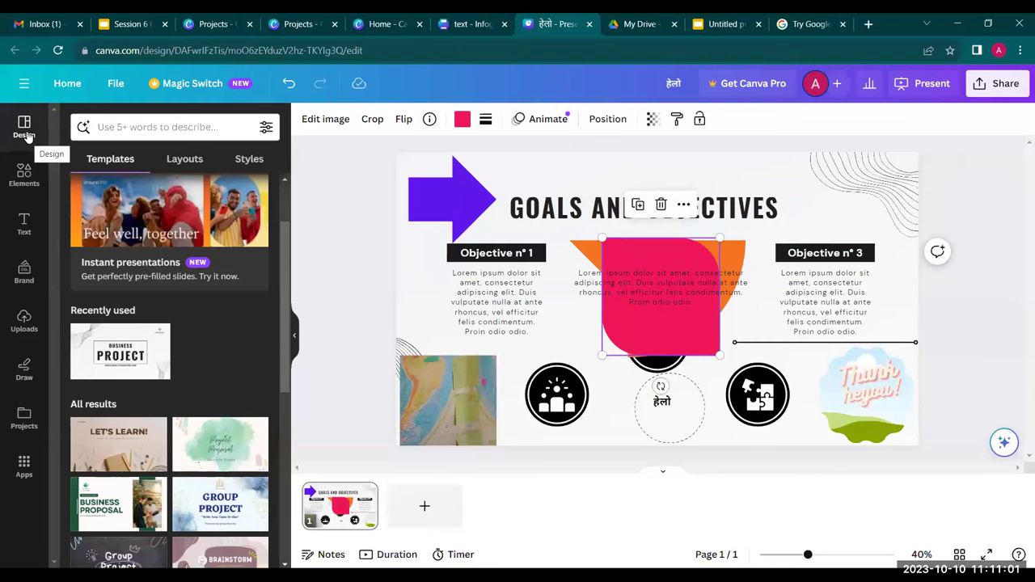
# Step: Leave the presentation for Canva's home page, view the Docs category and open the projects overview
pyautogui.click(59, 85)
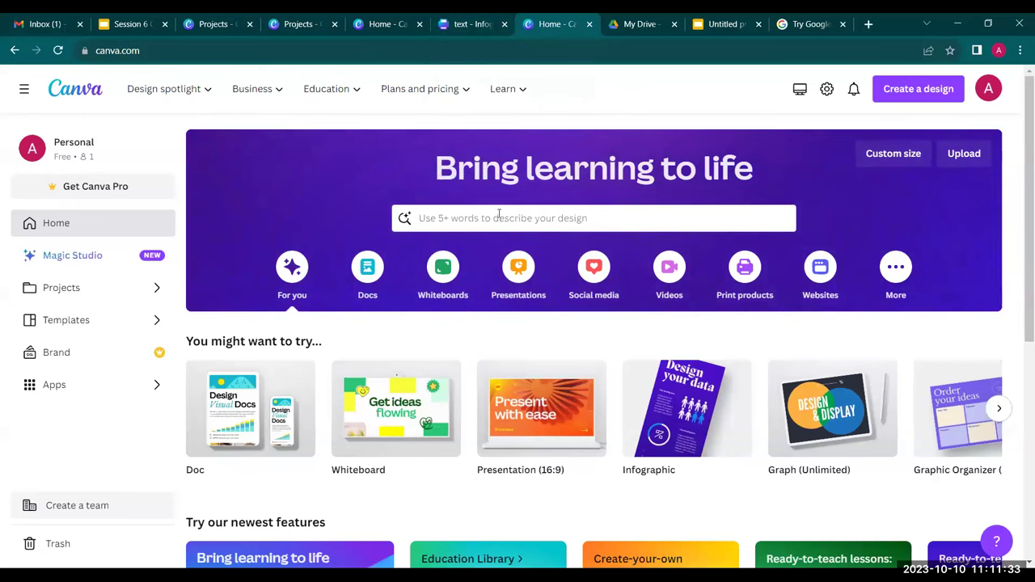
pyautogui.click(366, 275)
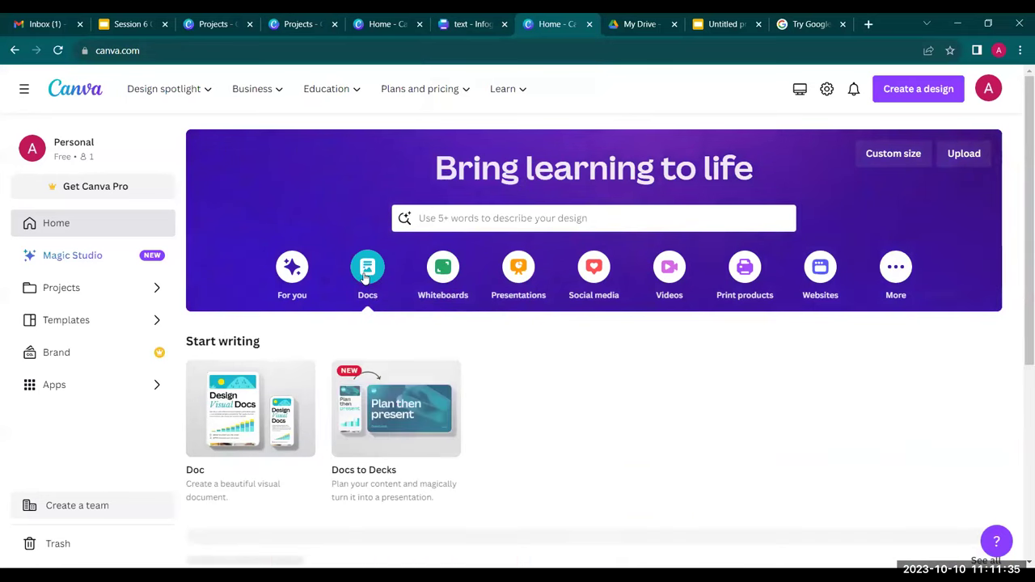
pyautogui.click(85, 289)
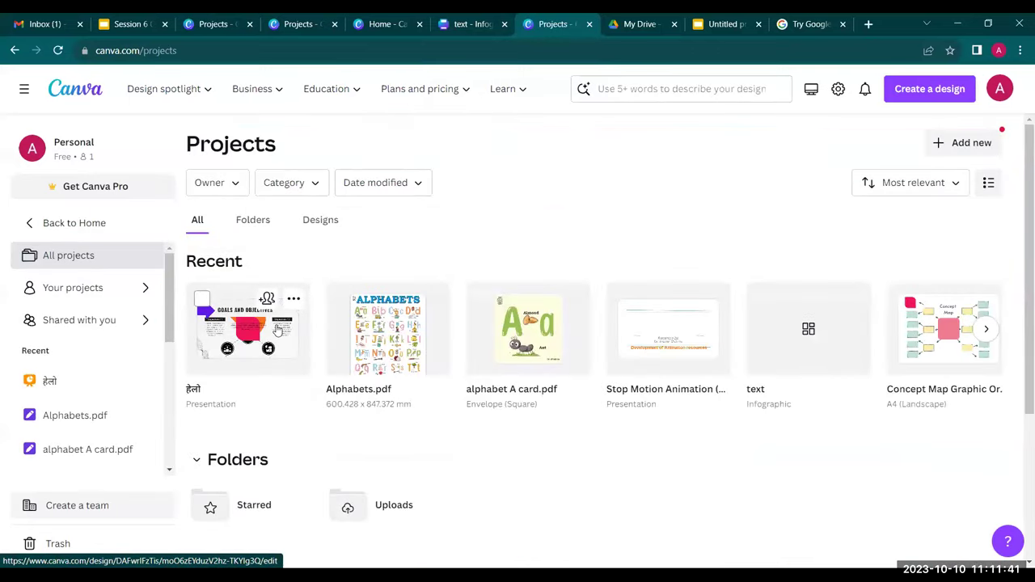
# Step: Reopen the "हेलो" presentation with its page animations shown, dismissing the prompt to use the Canva app
pyautogui.click(276, 328)
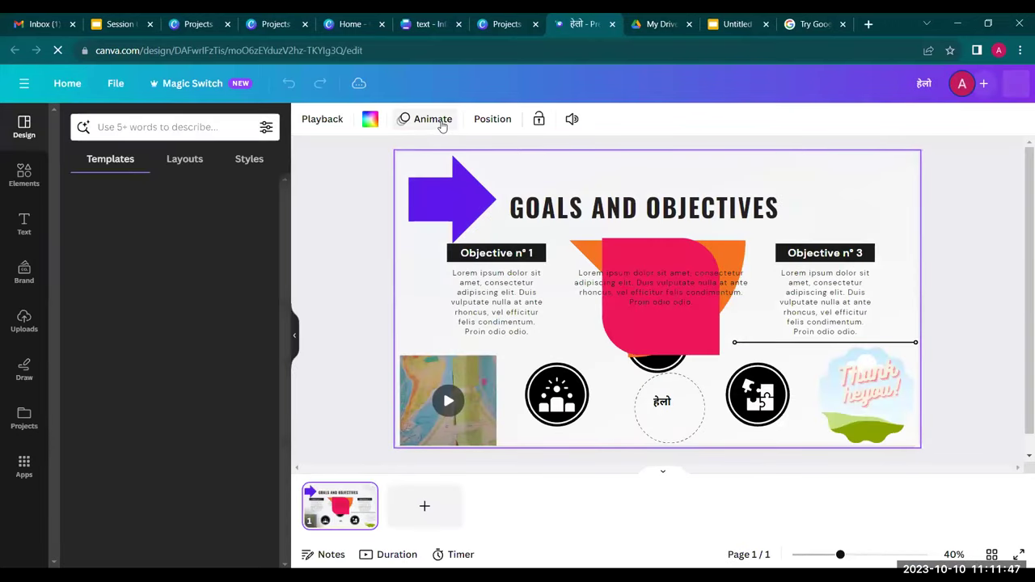
pyautogui.click(442, 122)
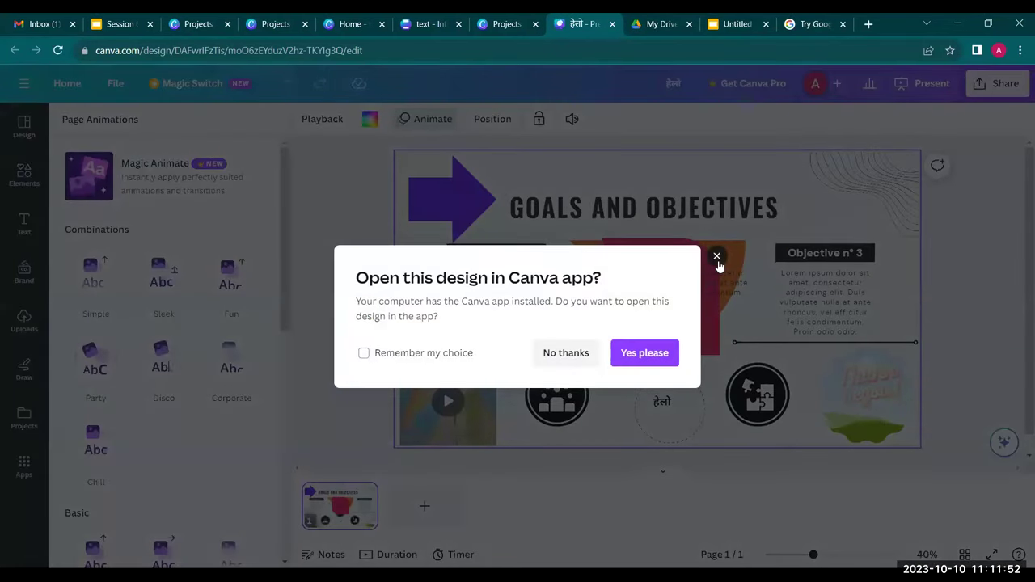
pyautogui.click(716, 257)
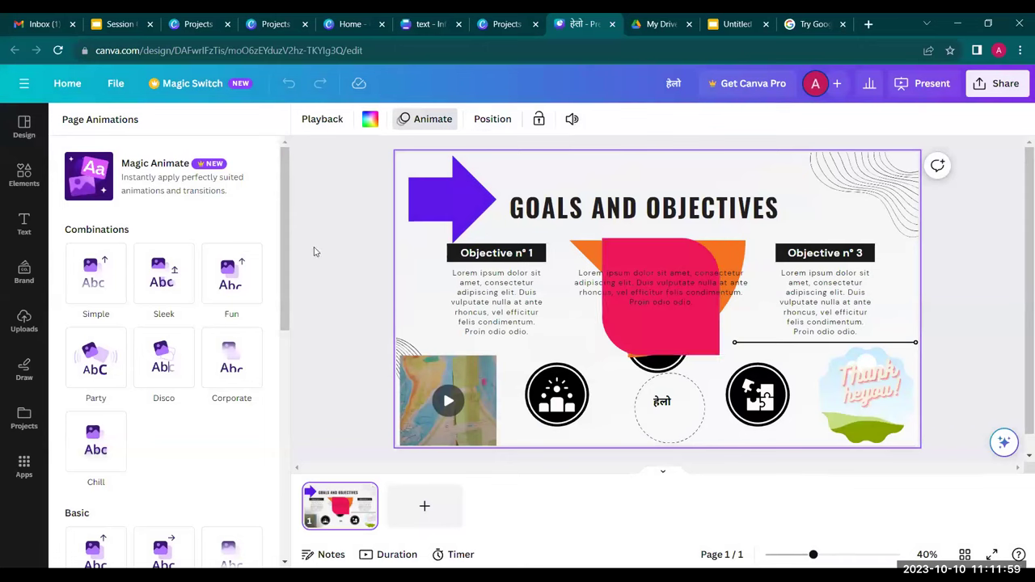
# Step: Close the page animations and view the design styles with their combinations and color palettes
pyautogui.moveTo(284, 246); pyautogui.dragTo(293, 174)
pyautogui.click(427, 119)
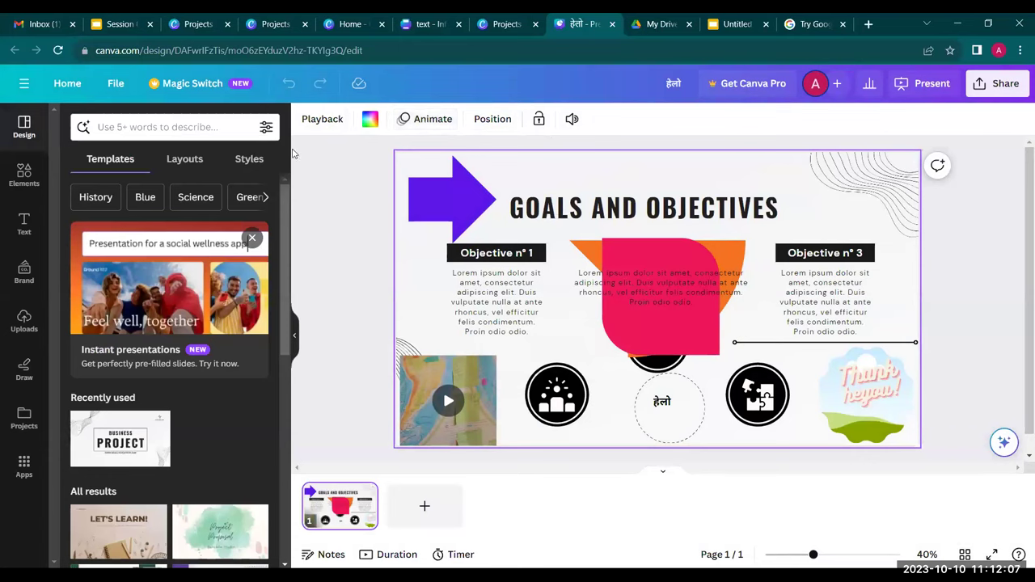
pyautogui.click(252, 161)
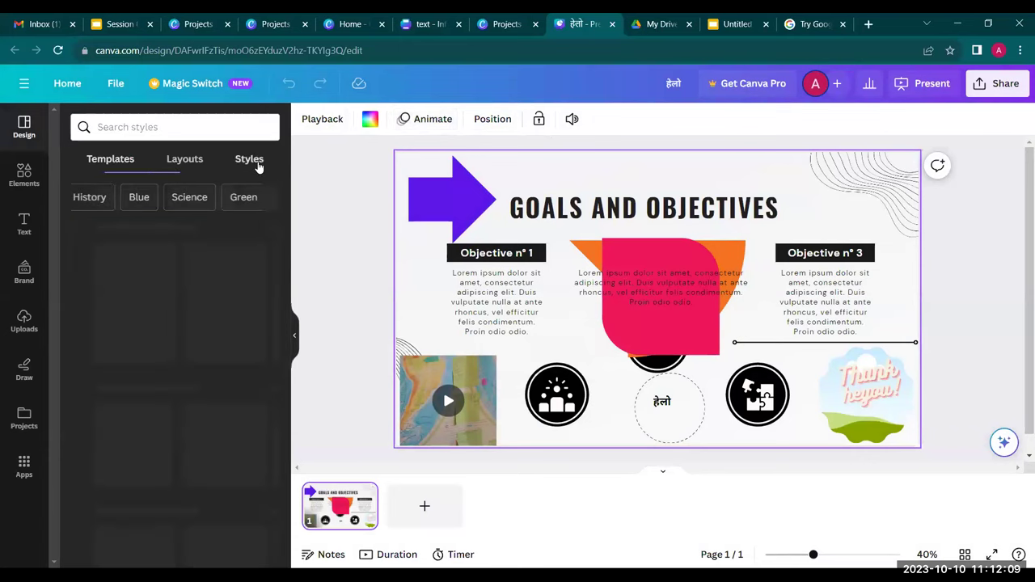
pyautogui.click(336, 175)
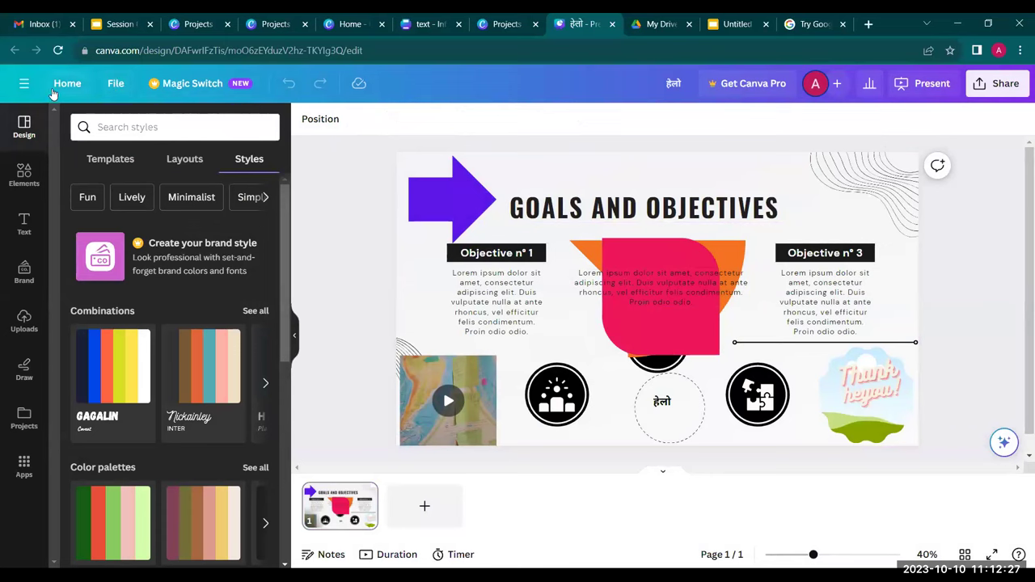
# Step: Check the design templates again, return to the styles and filter them by Minimal
pyautogui.click(95, 165)
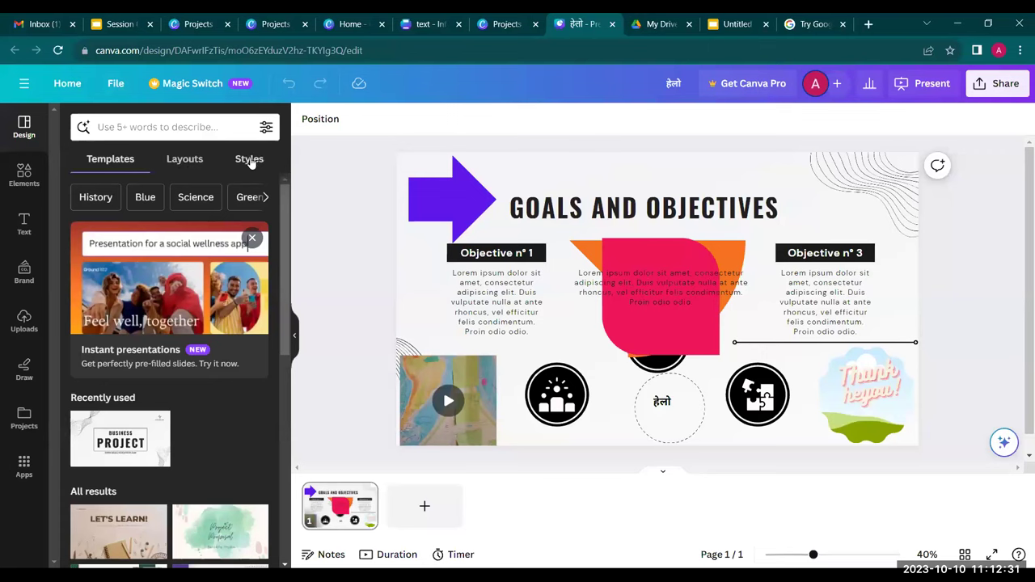
pyautogui.click(249, 159)
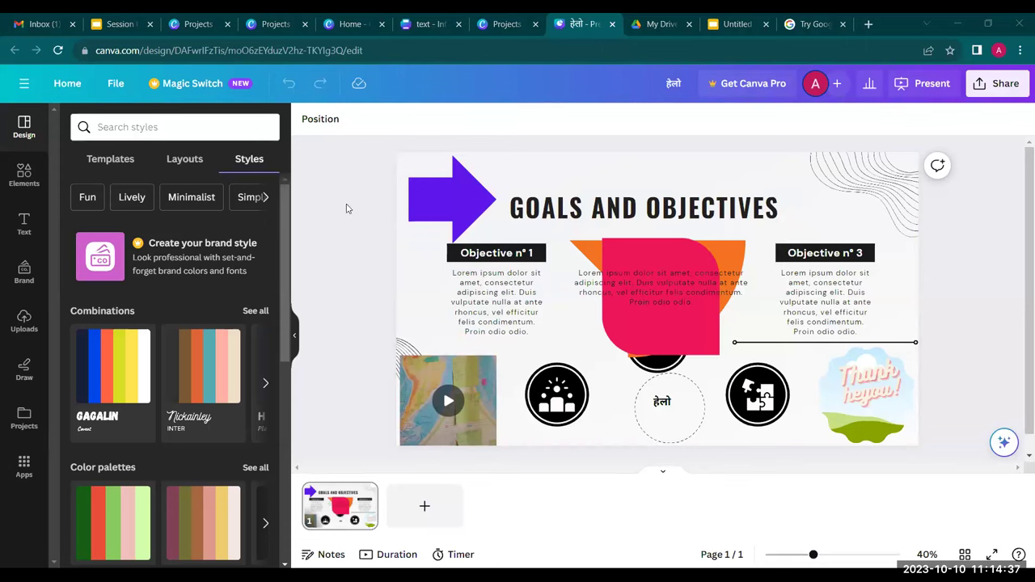
pyautogui.click(266, 200)
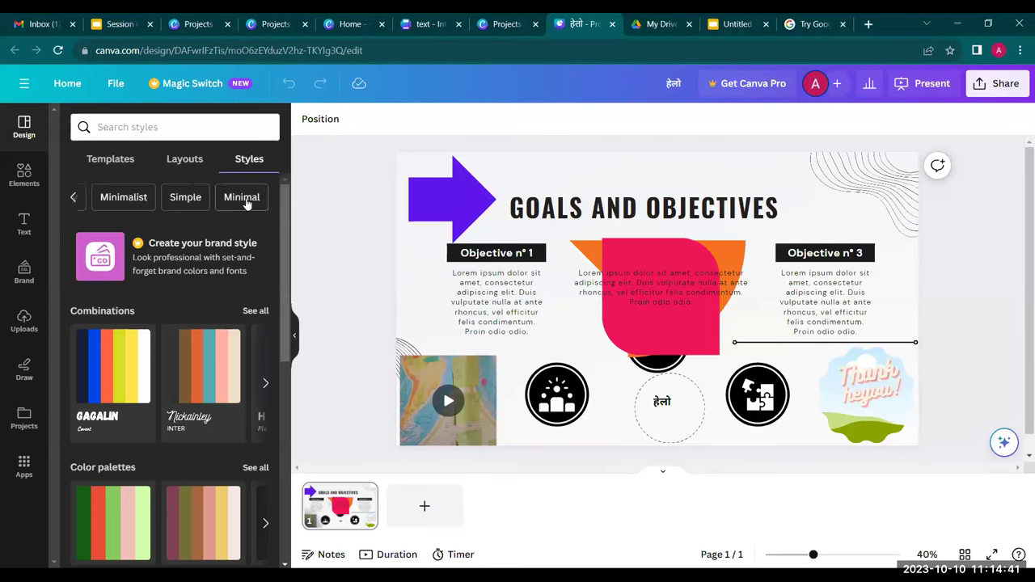
pyautogui.click(244, 199)
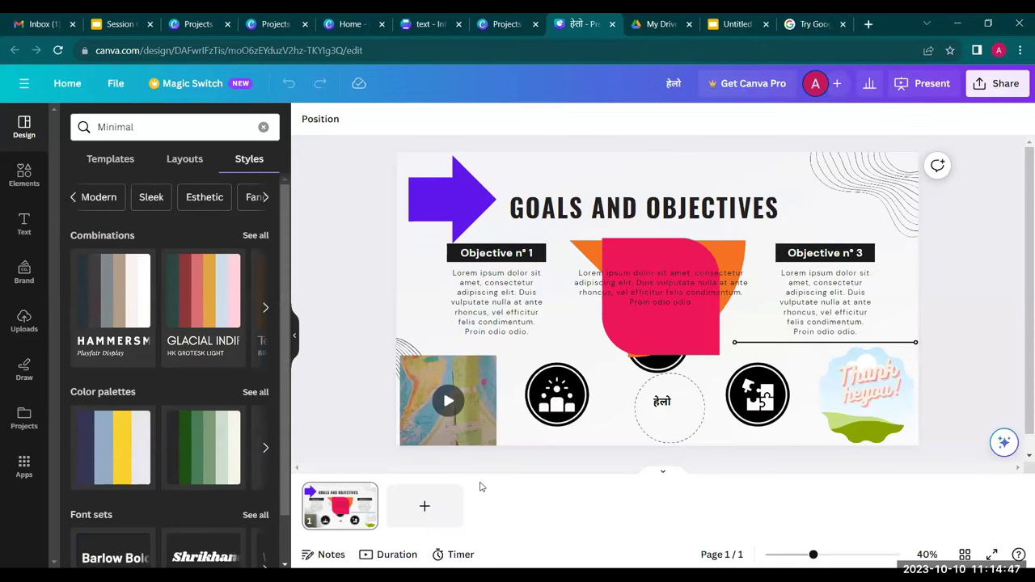
# Step: Show the presentation timer and try raising and lowering it in one-minute steps, finishing at 05:00
pyautogui.click(443, 554)
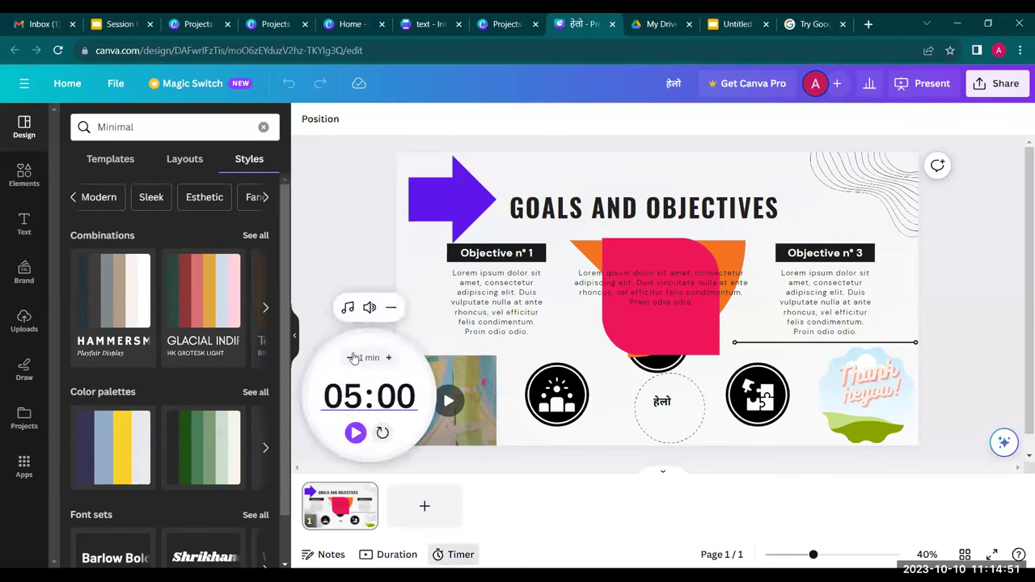
pyautogui.click(350, 358)
pyautogui.click(351, 358)
pyautogui.click(351, 359)
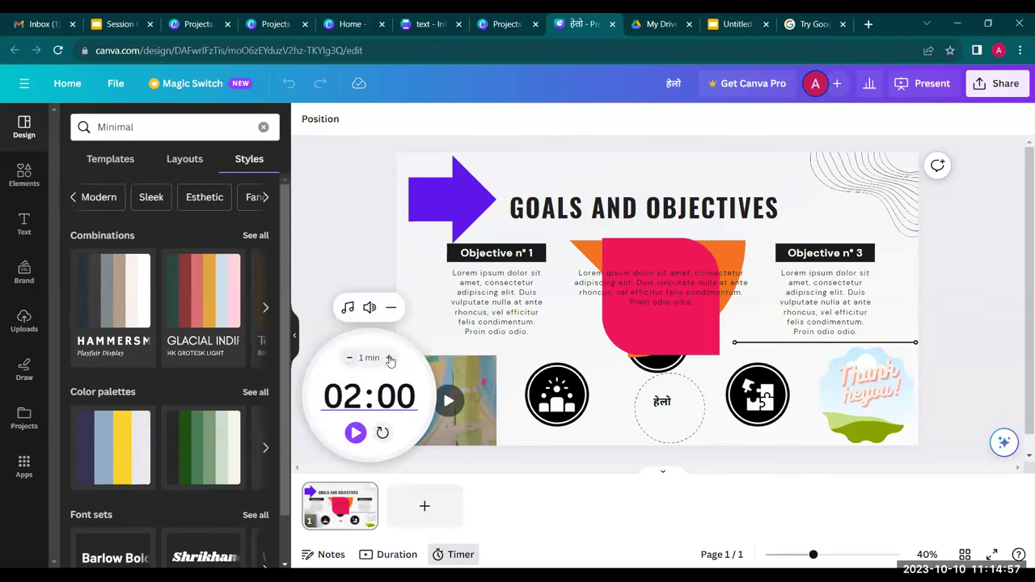
pyautogui.click(389, 358)
pyautogui.click(389, 358)
pyautogui.moveTo(366, 316)
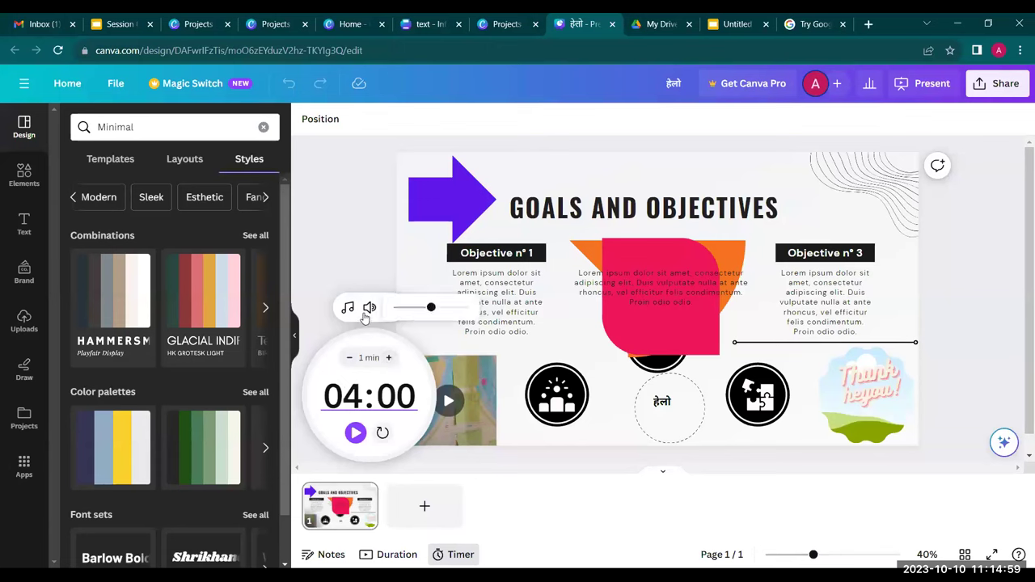
pyautogui.click(389, 360)
pyautogui.click(390, 359)
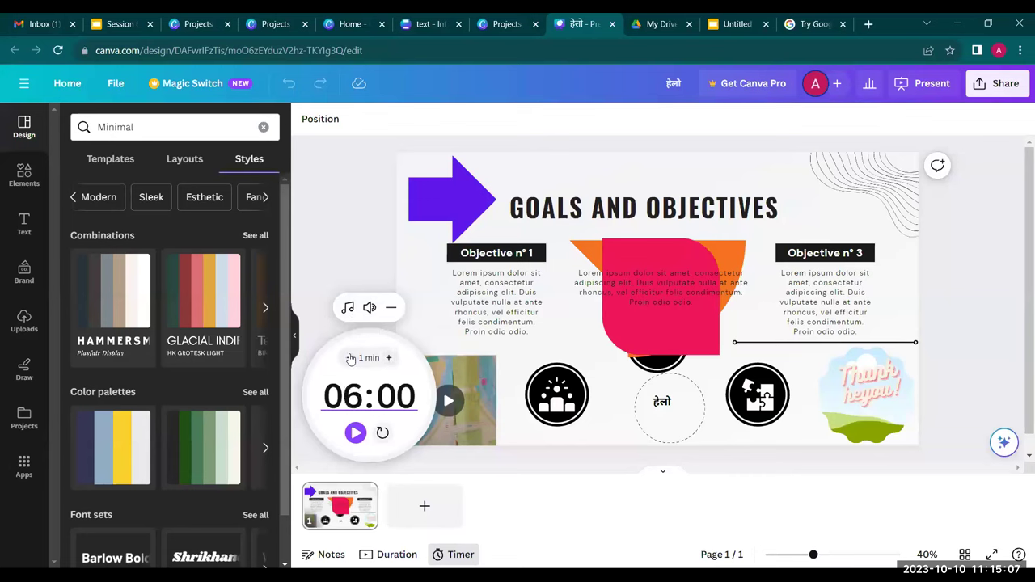
pyautogui.click(351, 358)
pyautogui.click(351, 359)
pyautogui.click(389, 359)
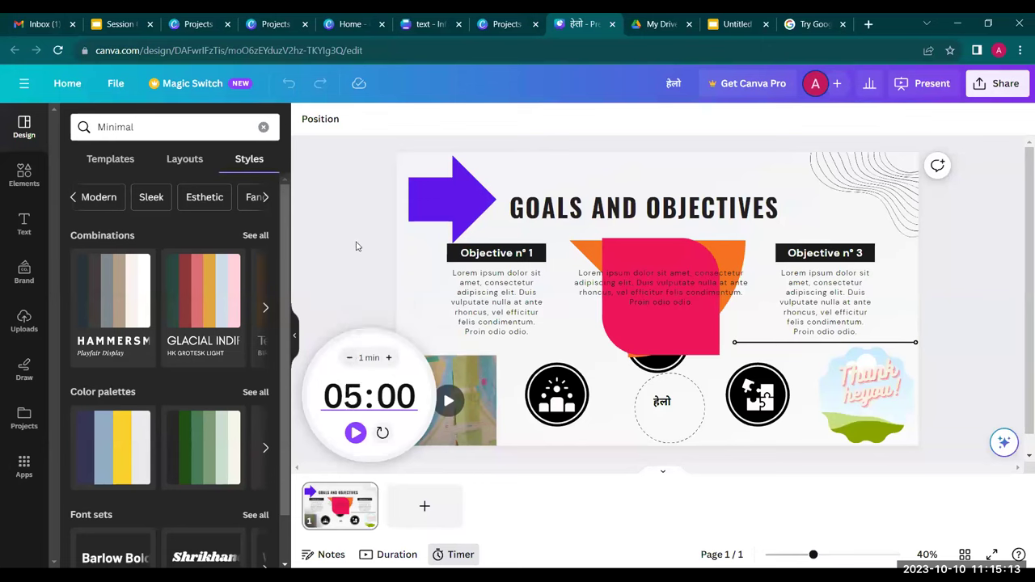
# Step: Preview the slide's video clip with the page durations shown, and place the playhead at the page's end
pyautogui.click(387, 554)
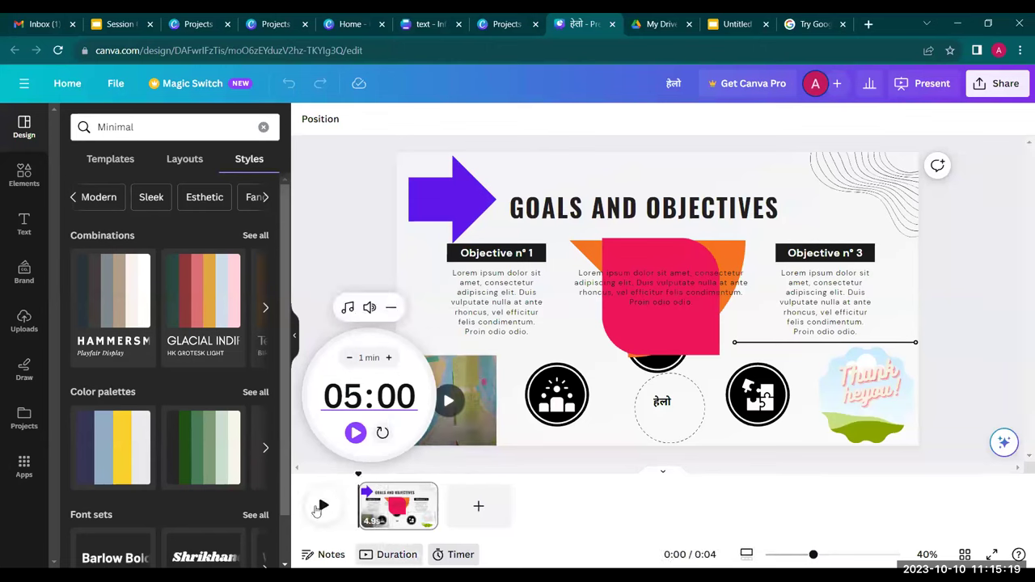
pyautogui.click(449, 399)
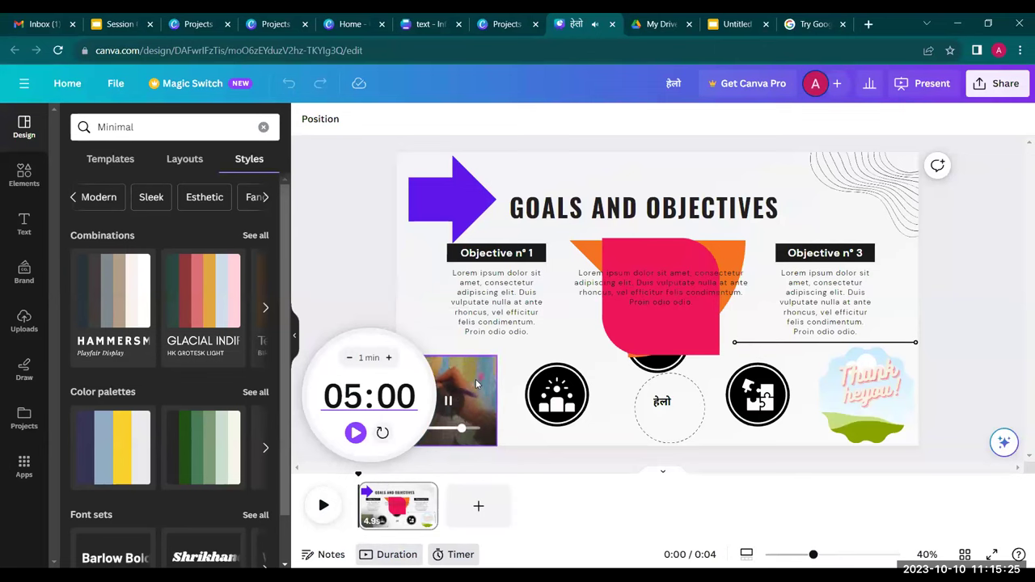
pyautogui.moveTo(363, 293)
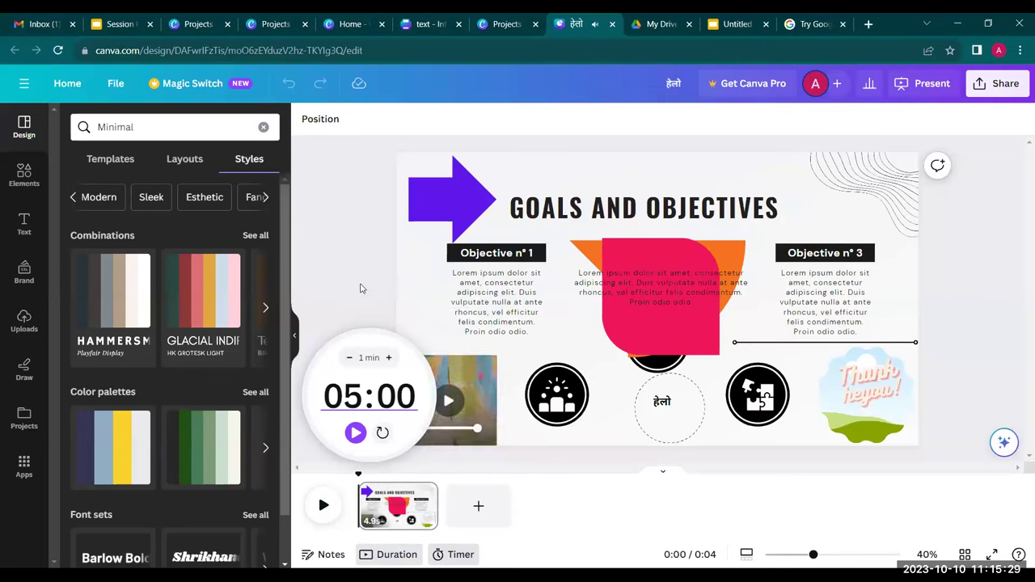
pyautogui.click(482, 488)
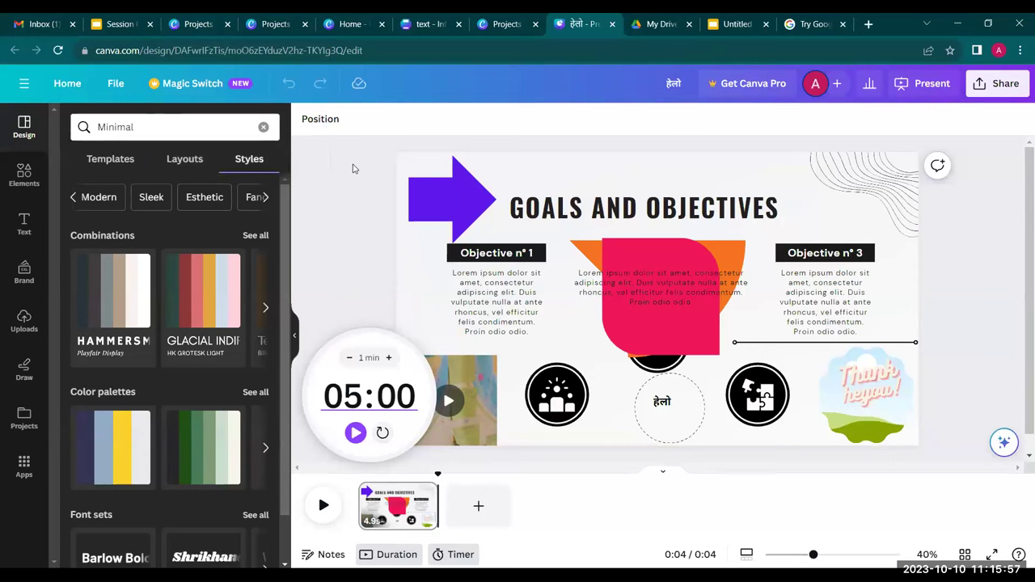
# Step: Clear the Minimal filter to return to the full overview of design styles
pyautogui.click(25, 128)
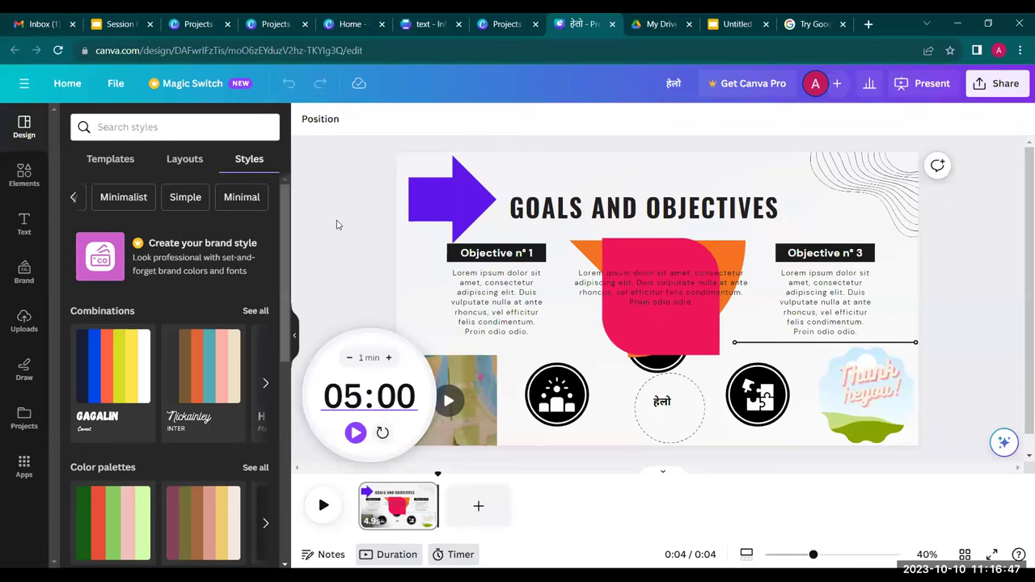
pyautogui.moveTo(364, 344)
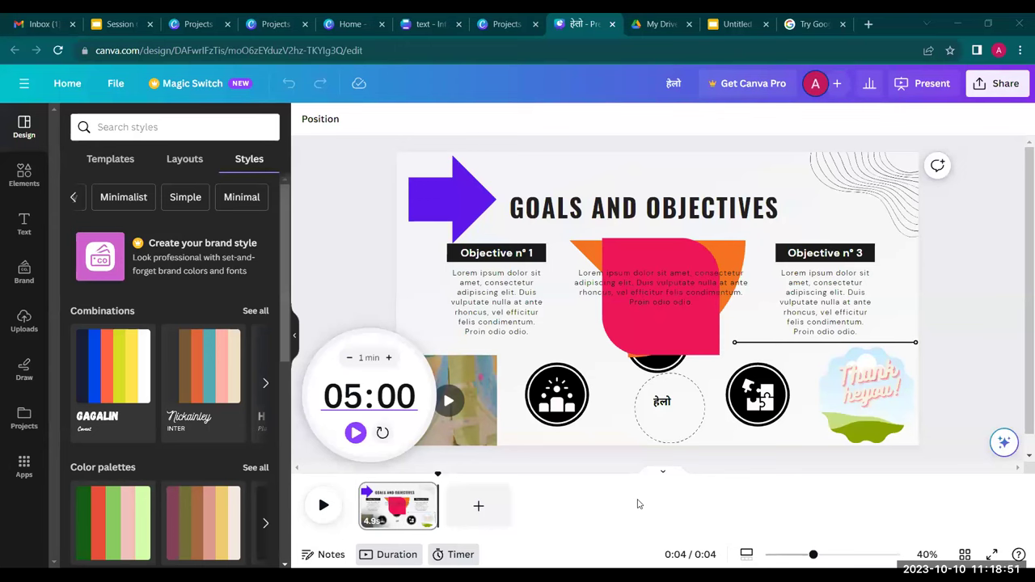
pyautogui.moveTo(364, 392)
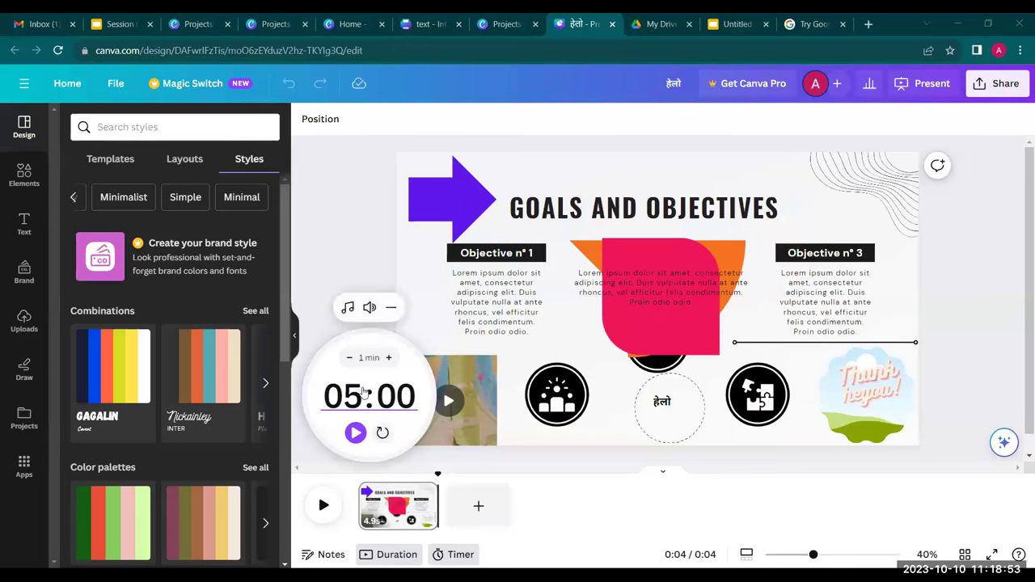